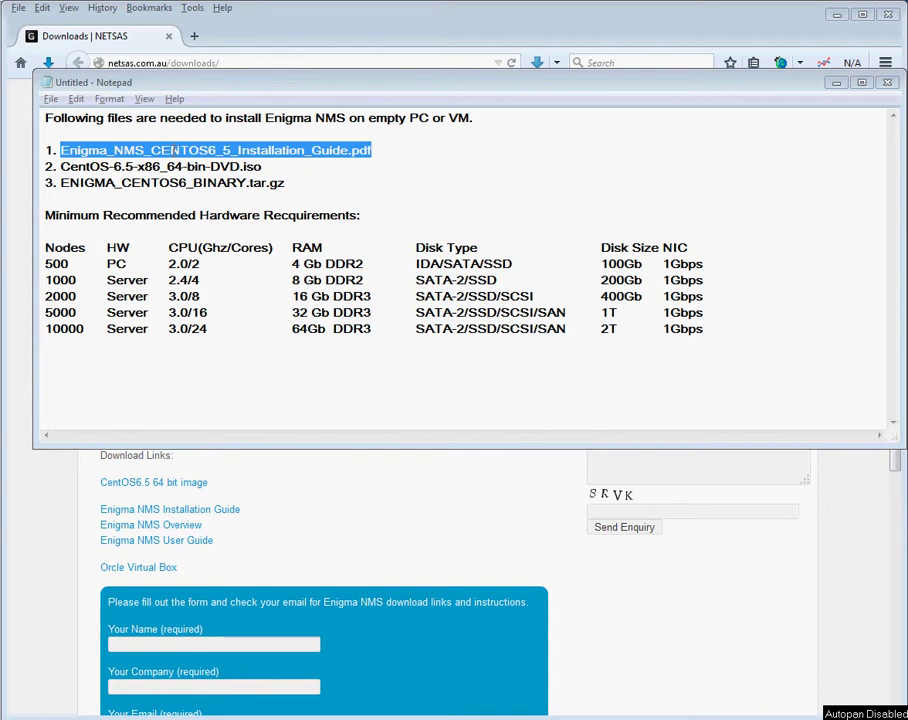
Deselect the file list in the Notepad note and bring the NETSAS Enigma NMS Downloads page forward.
left_click(174, 150)
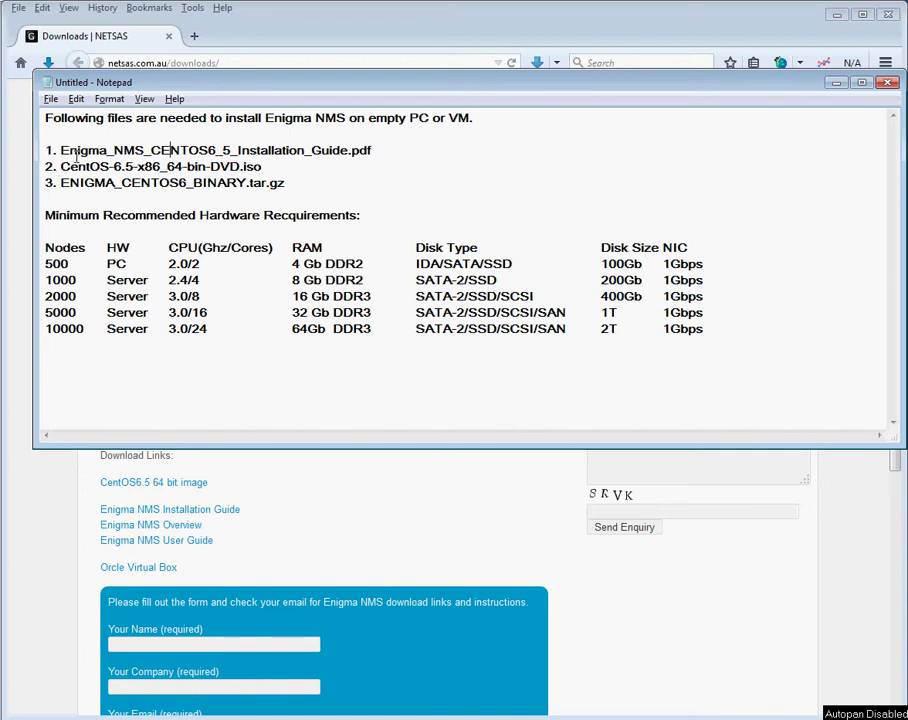
left_click(455, 492)
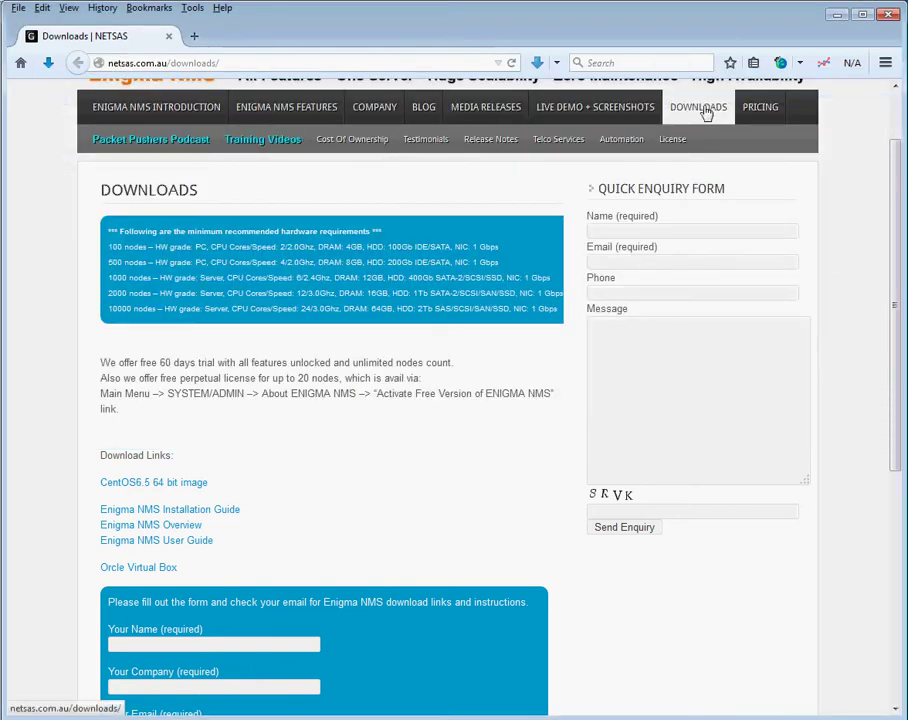
scroll(336, 477, "down", 3)
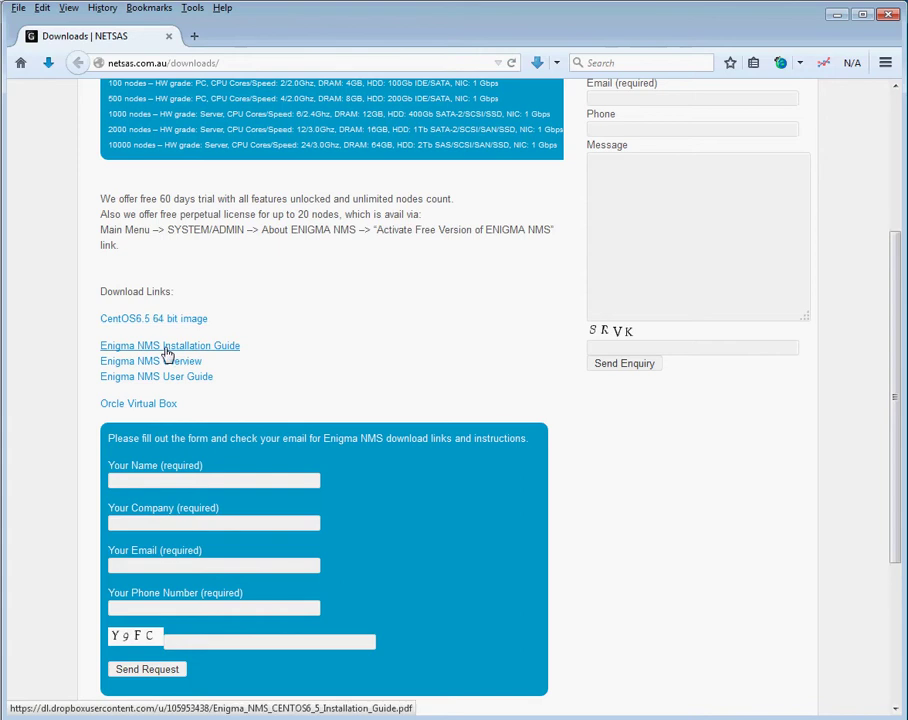
right_click(167, 352)
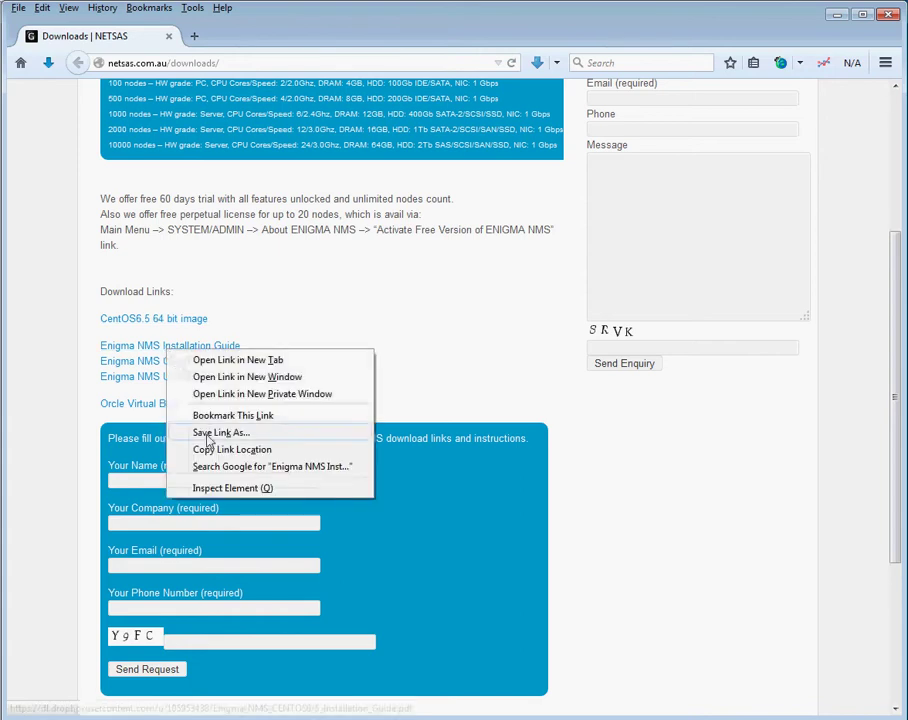
left_click(377, 306)
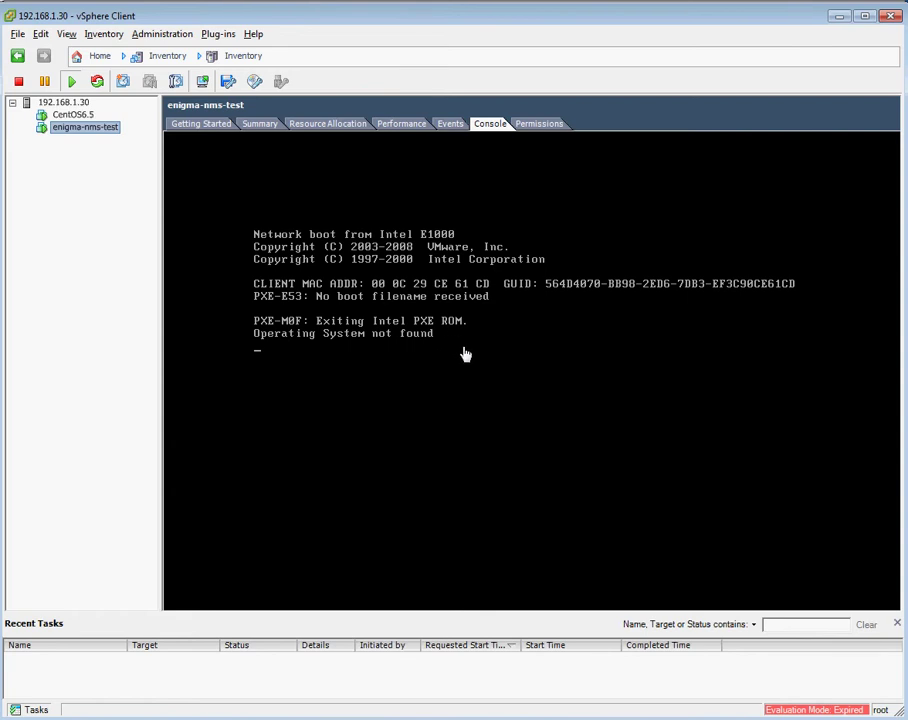
Connect CD/DVD drive 1 to the local CentOS-6.5-x86_64-bin-DVD.iso image.
left_click(255, 83)
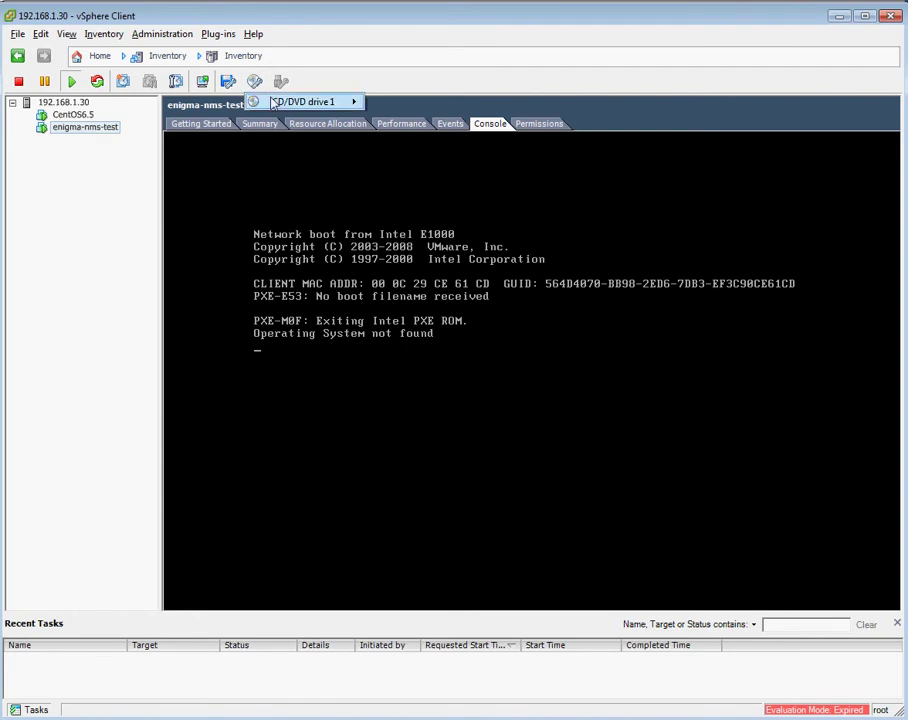
mouse_move(273, 104)
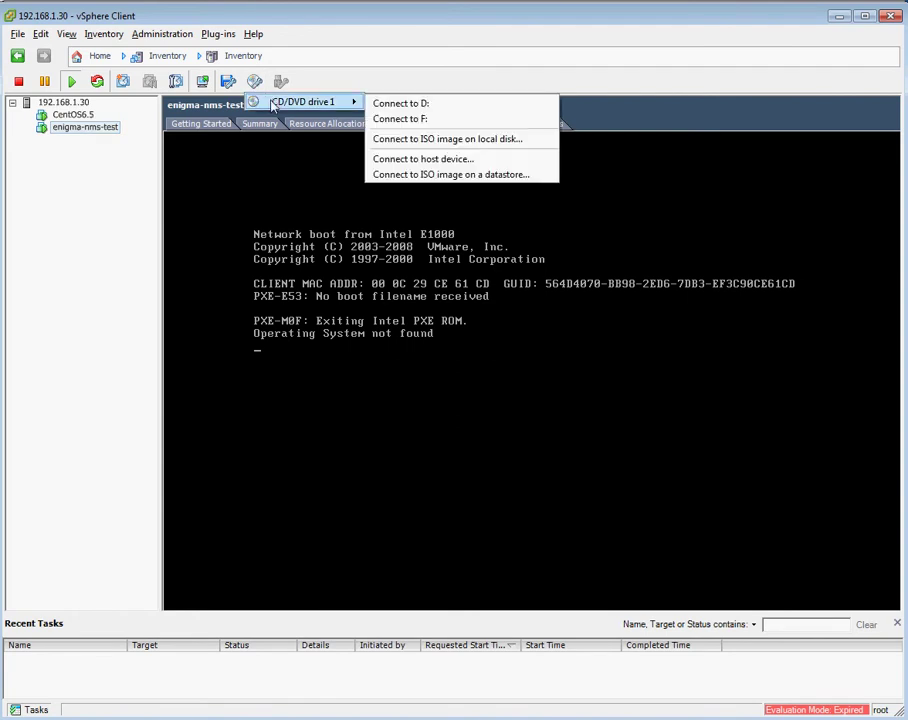
left_click(420, 139)
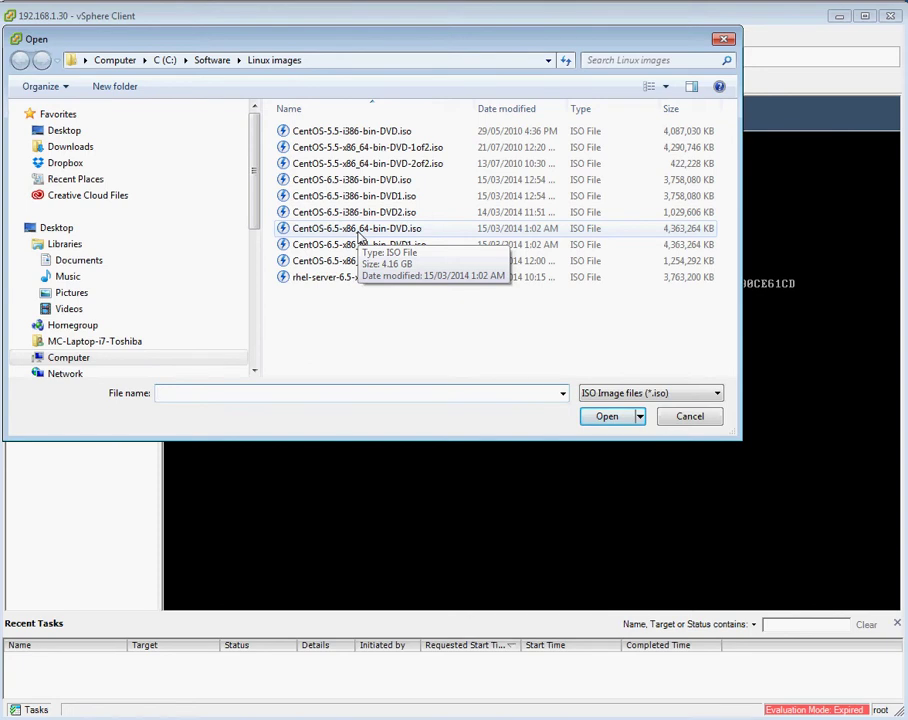
left_click(360, 229)
left_click(603, 419)
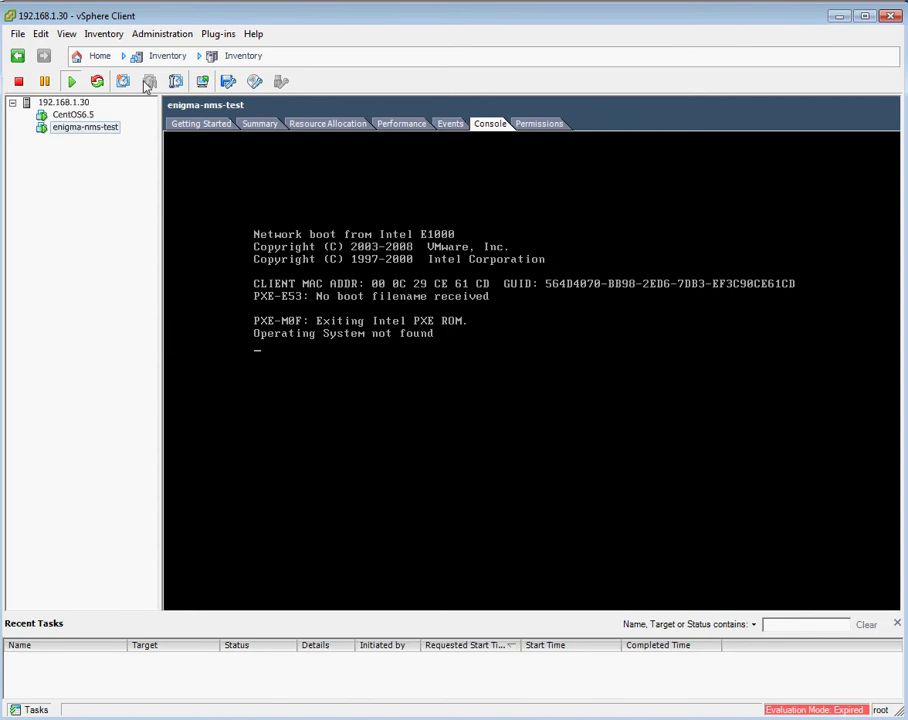
Send Ctrl+Alt+Del to reboot enigma-nms-test, then start 'Install or upgrade an existing system'.
left_click(104, 35)
mouse_move(125, 51)
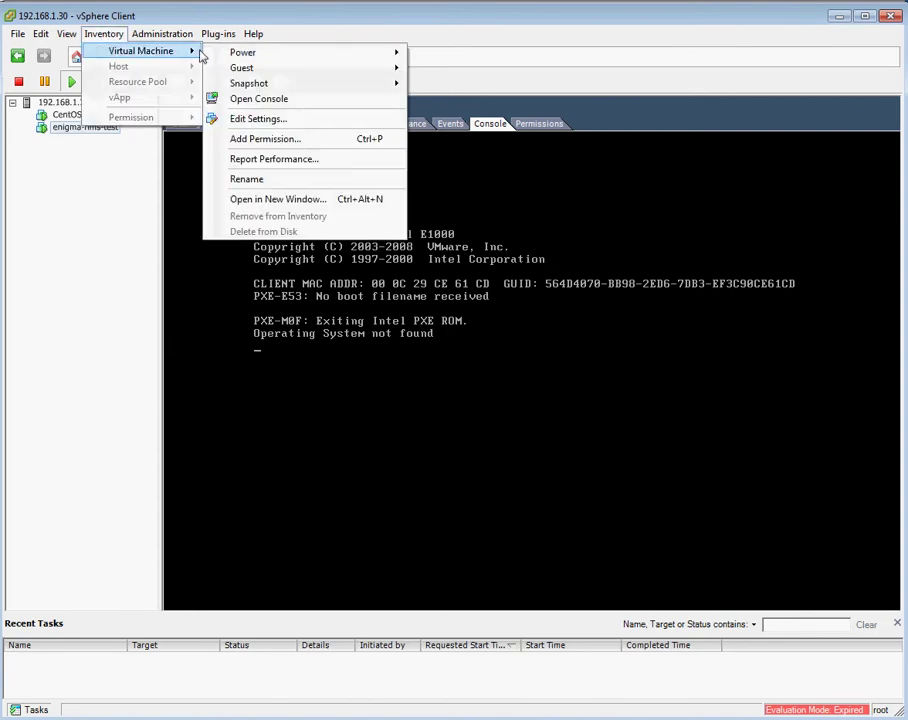
mouse_move(268, 68)
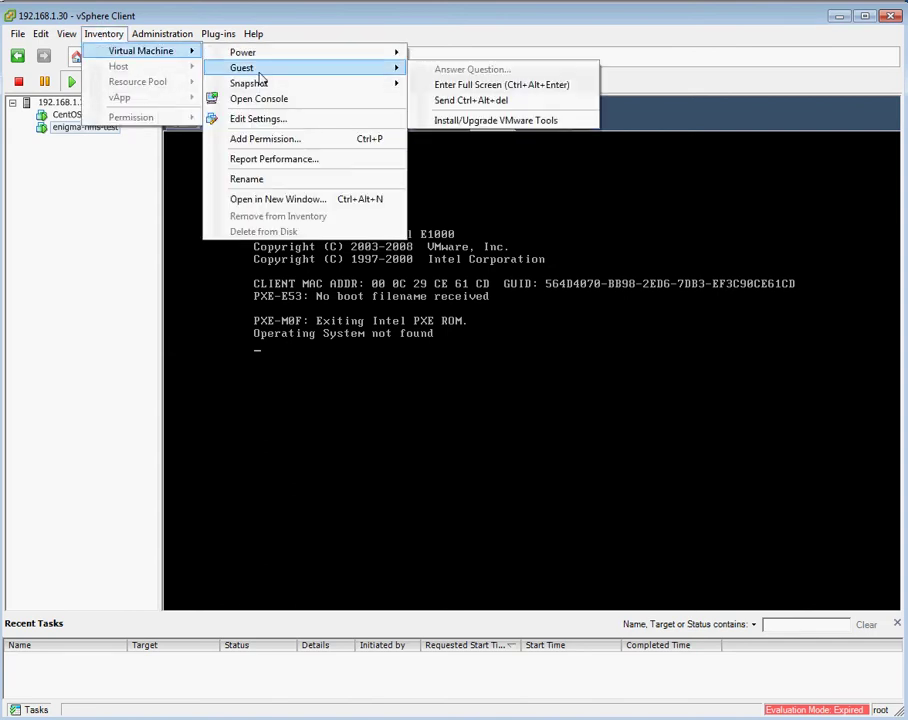
left_click(472, 101)
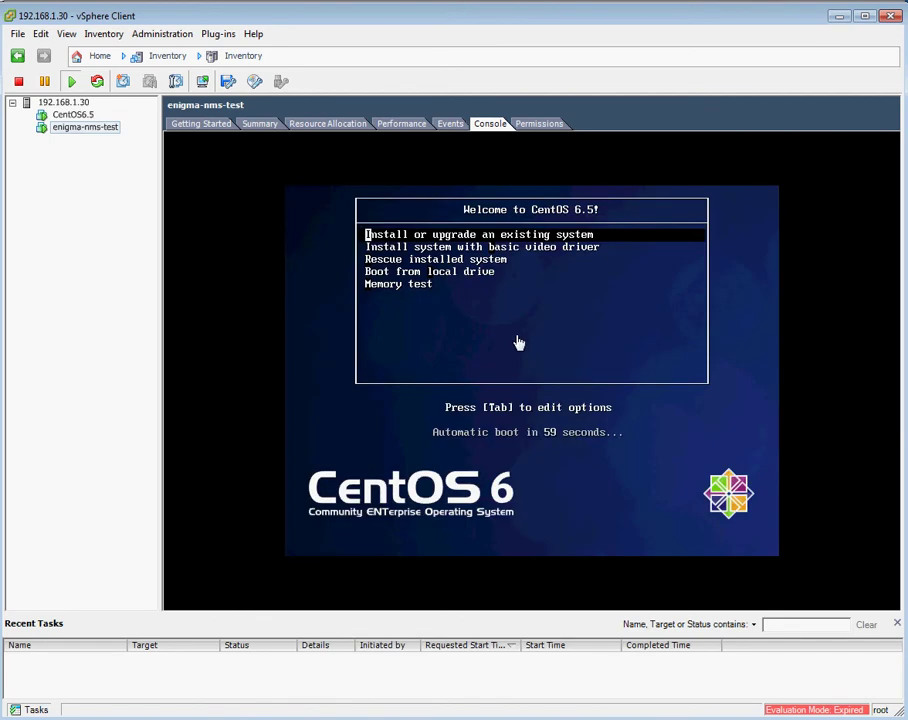
left_click(518, 343)
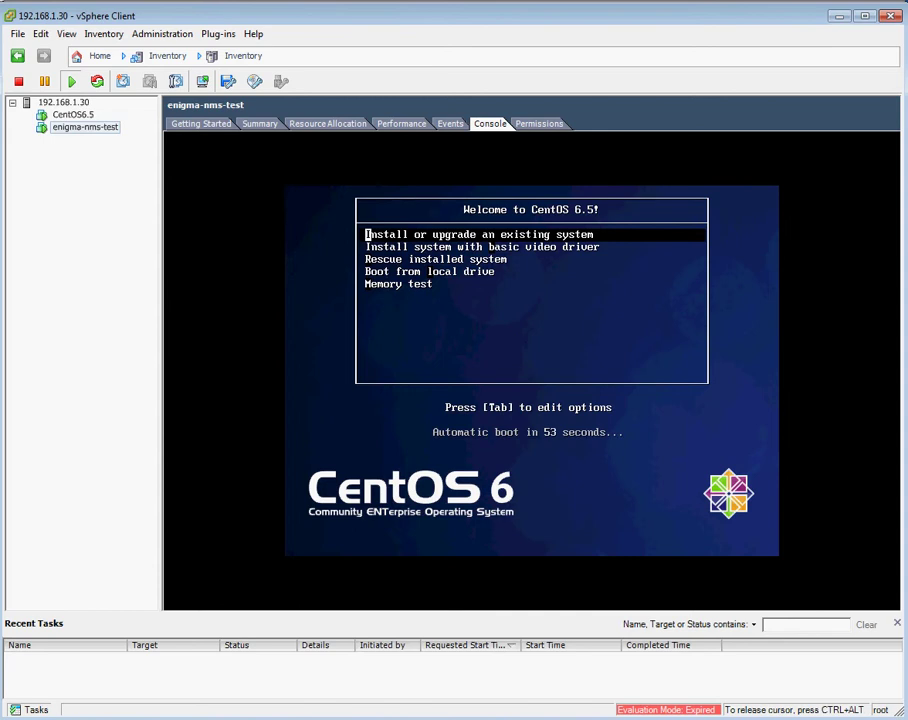
key("Return")
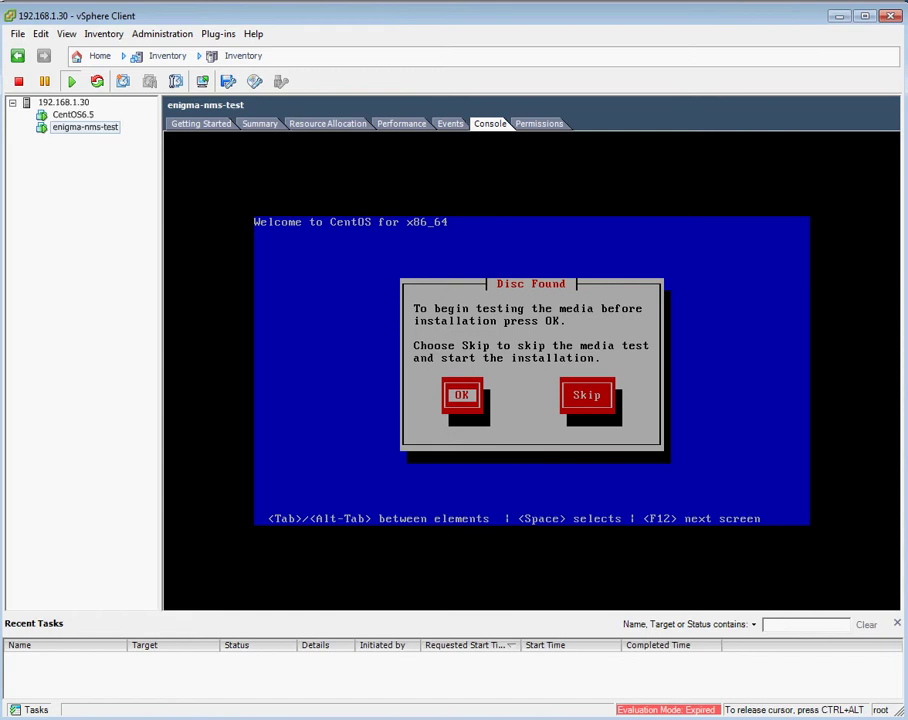
Skip the media test and accept the U.S. English keyboard and Basic Storage Devices, discarding disk data.
key("Tab")
key("Return")
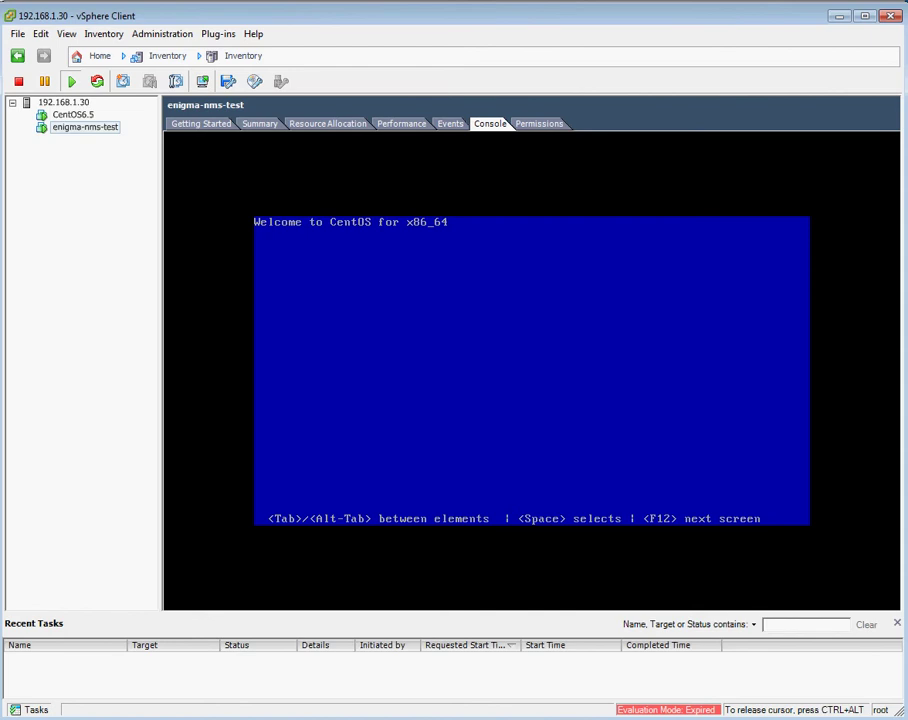
key("ctrl+alt")
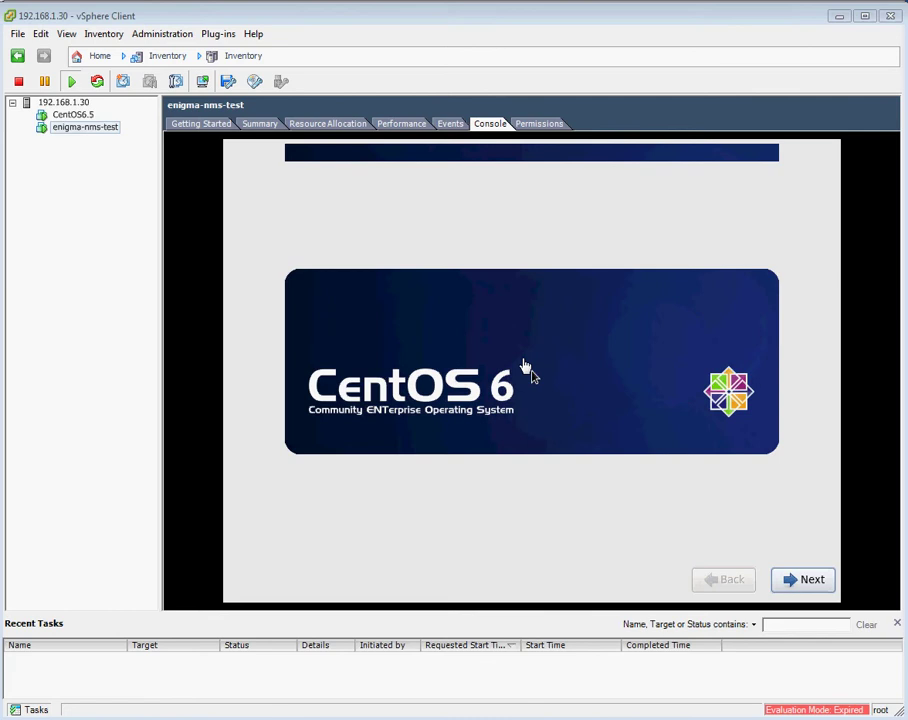
left_click(620, 505)
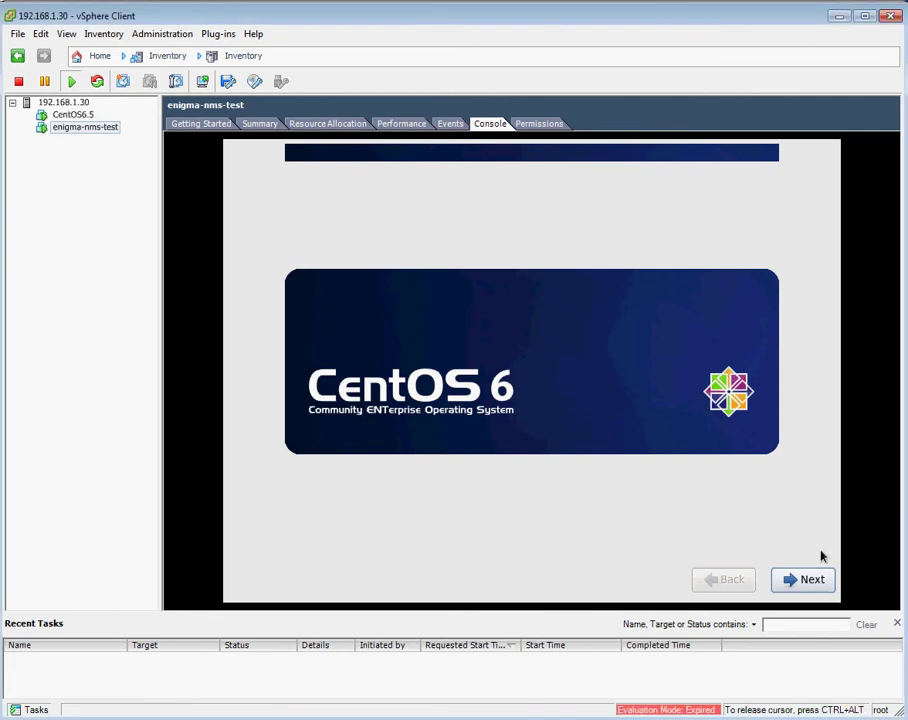
left_click(795, 582)
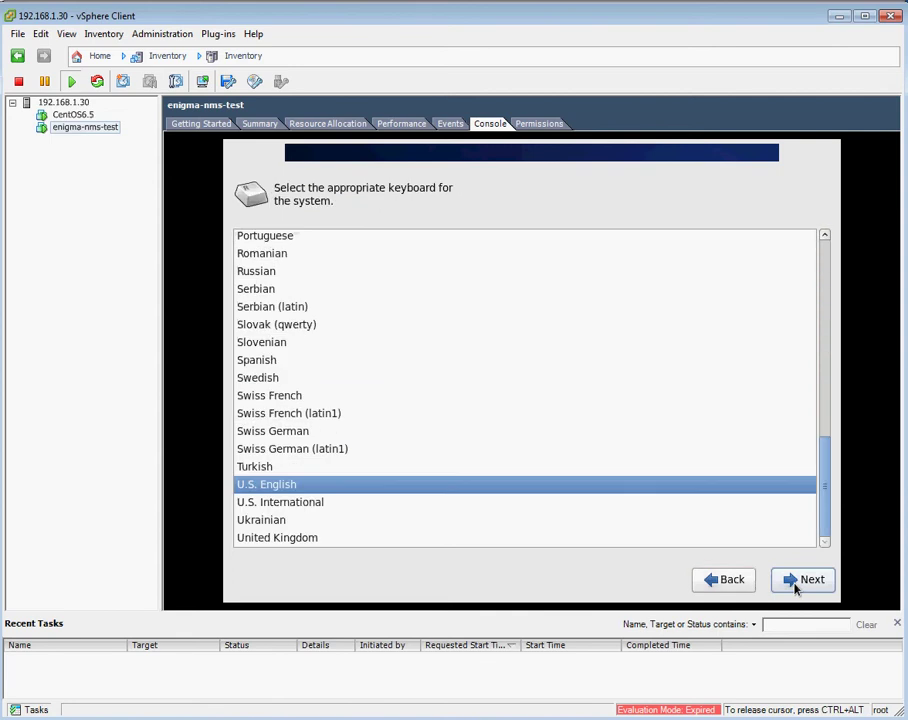
left_click(796, 588)
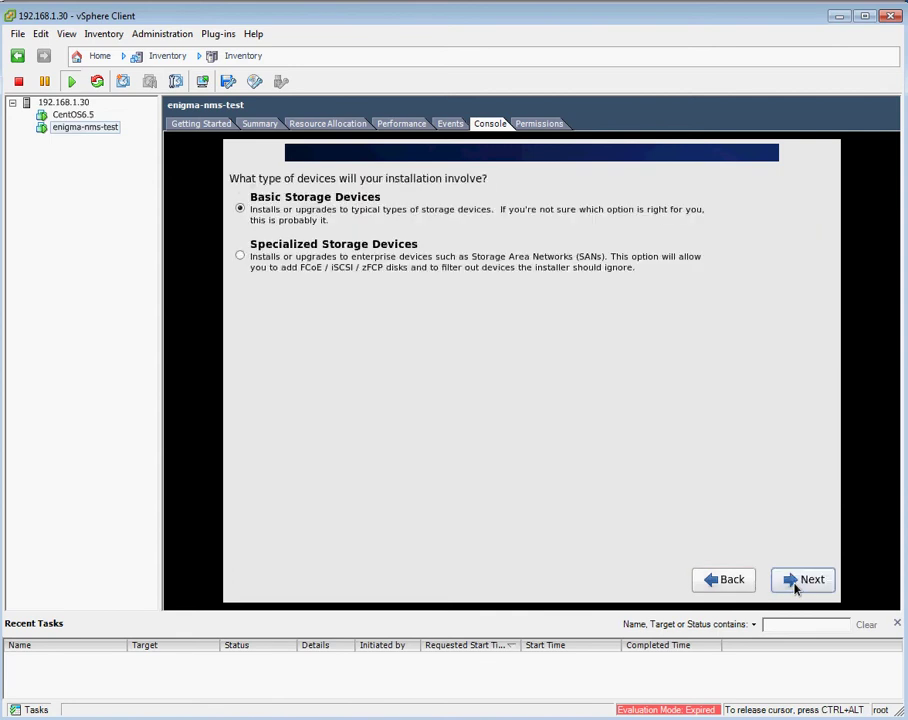
left_click(803, 580)
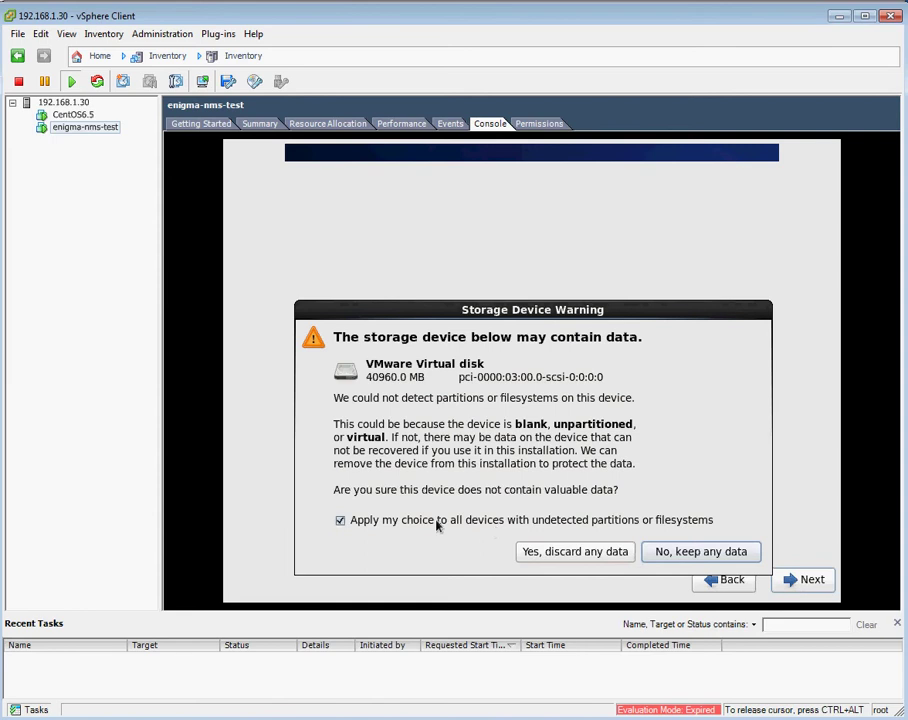
left_click(595, 551)
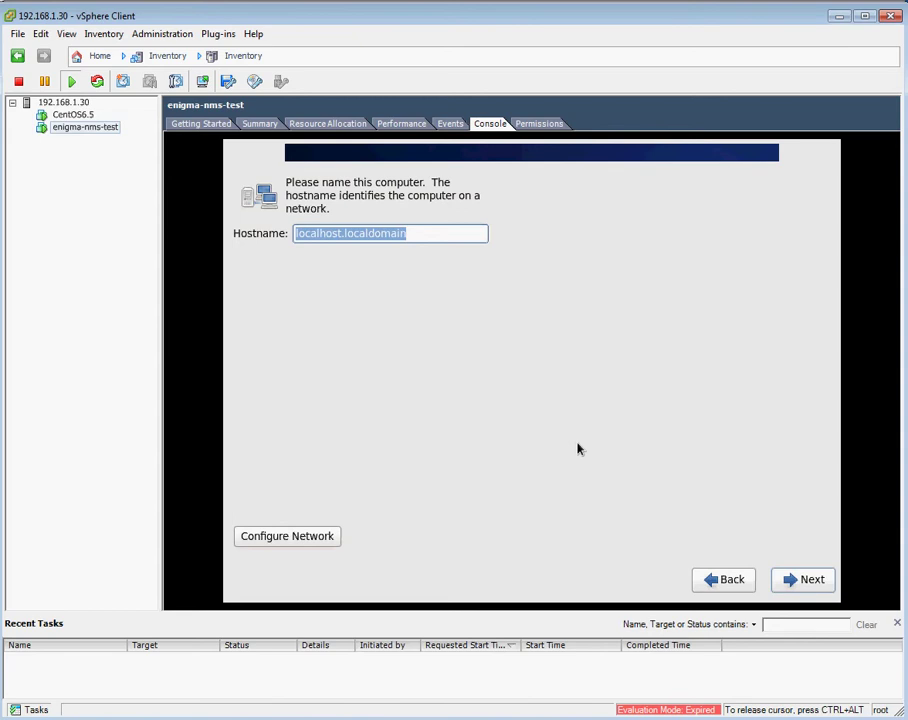
Enter enigma-nms-test as the hostname, removing the stray 0.
type("enigma-0nm")
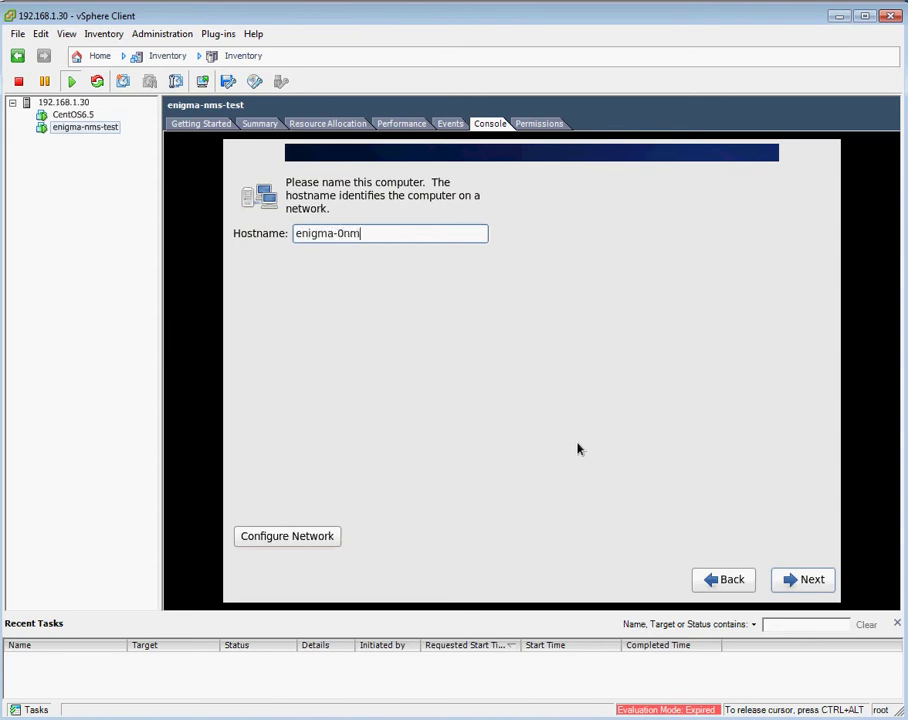
type("s-test")
key("Left")
key("Left")
key("Left")
key("Left")
key("Left")
key("Left")
key("Left")
key("Left")
key("BackSpace")
Open the System eth0 connection for editing in Network Connections.
left_click(304, 541)
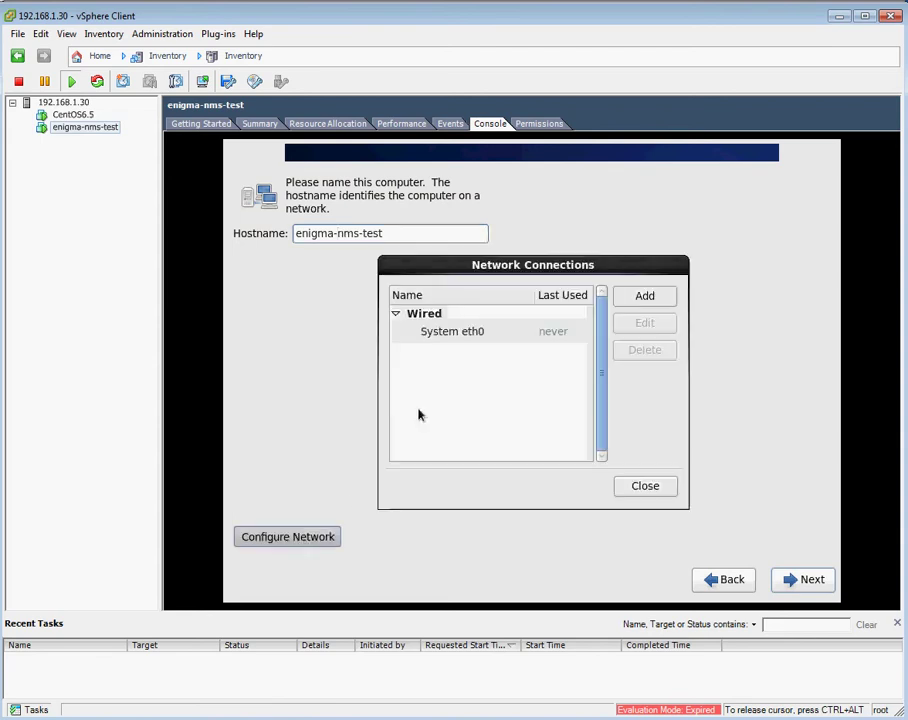
left_click(476, 339)
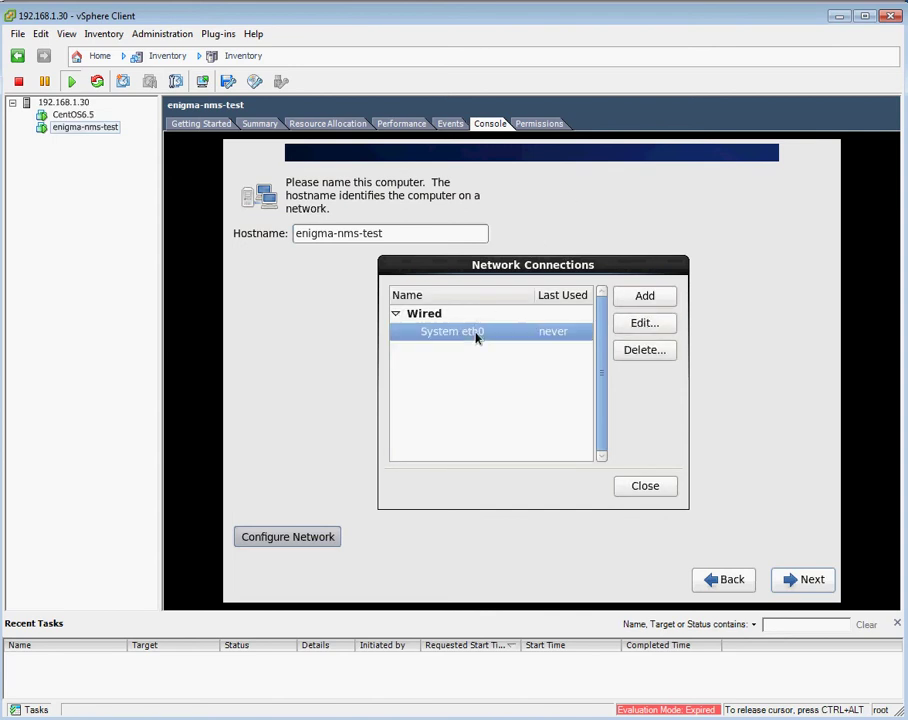
left_click(652, 321)
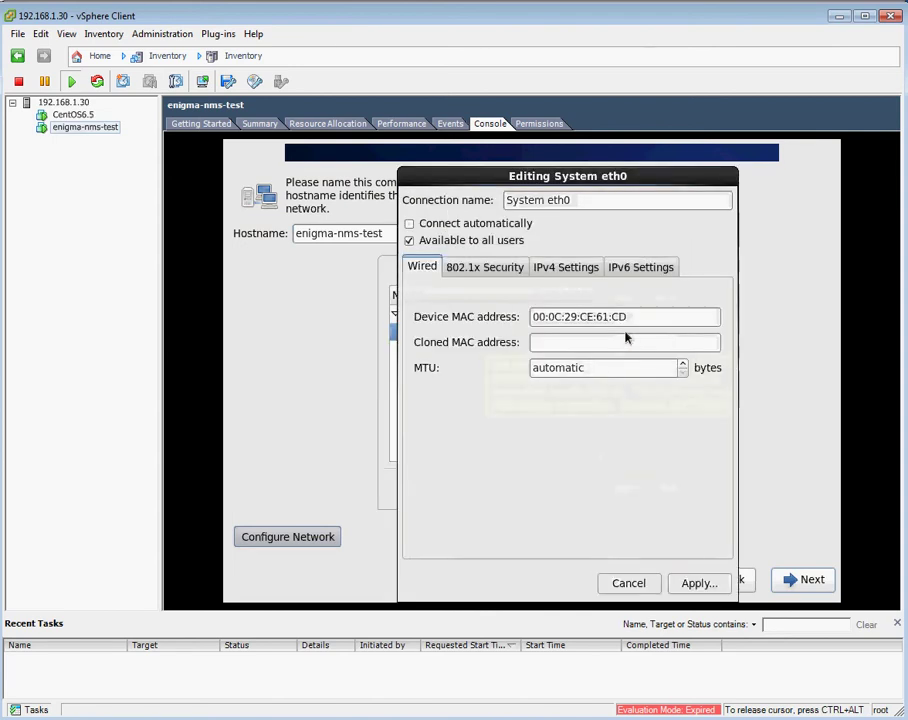
Make eth0 connect automatically and switch its IPv4 method to Manual.
left_click(409, 224)
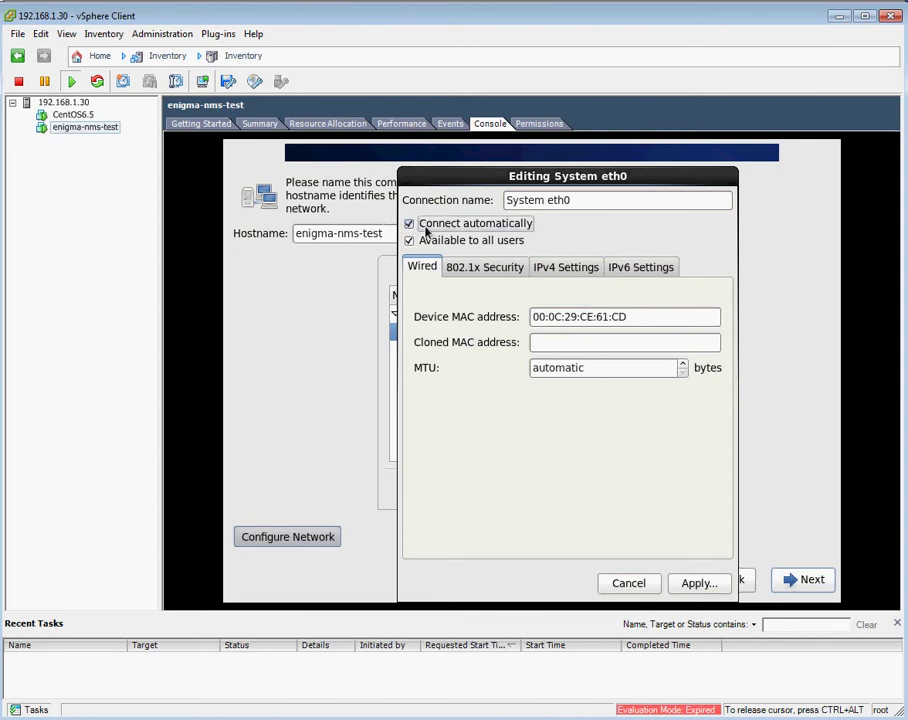
left_click(572, 270)
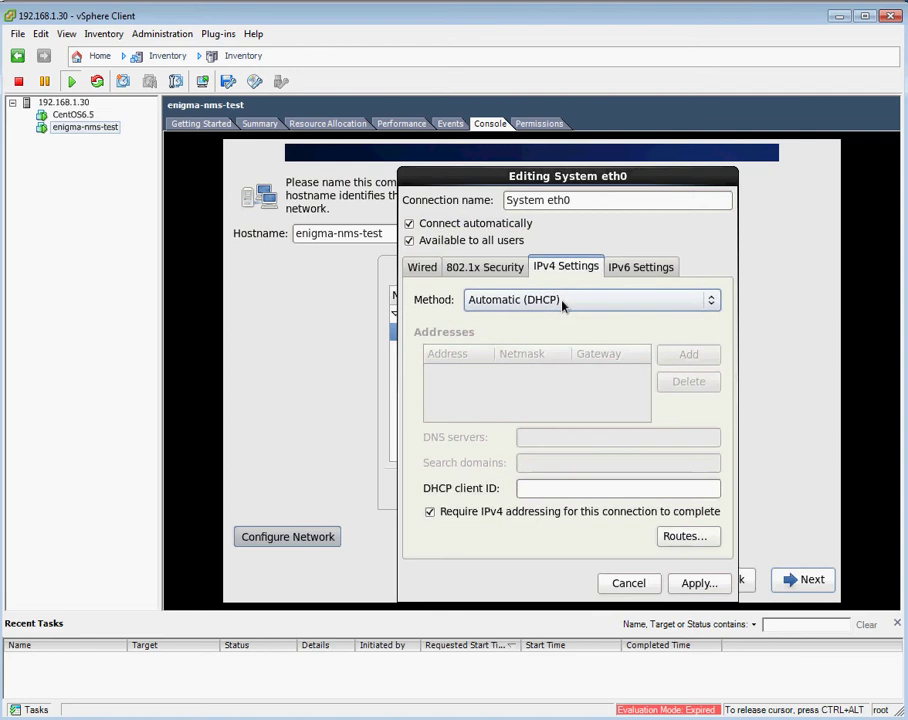
left_click(563, 301)
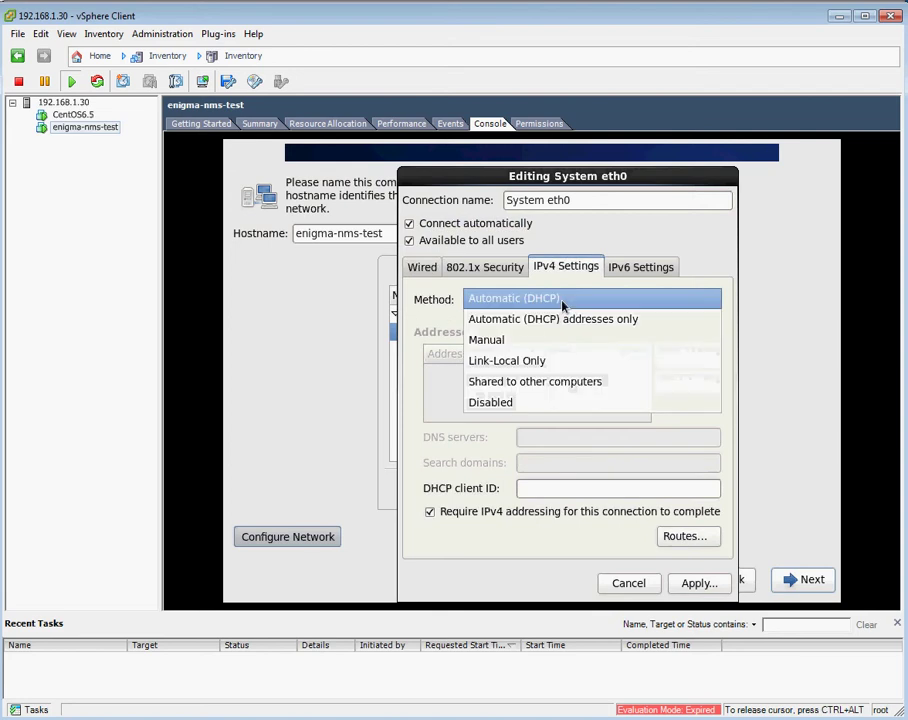
left_click(527, 344)
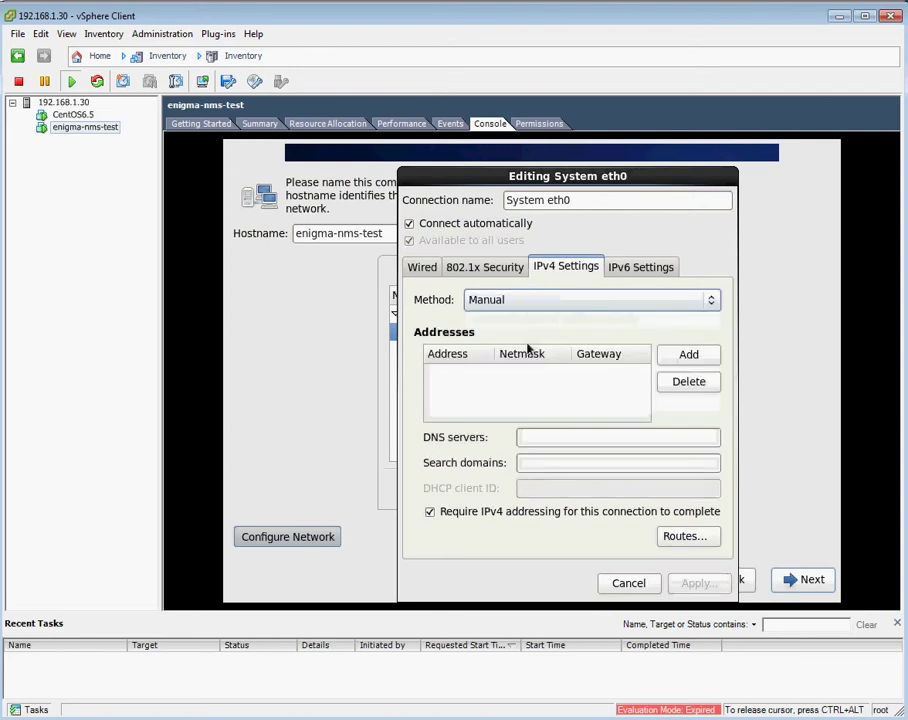
Add address 192.168.1.27 with gateway 192.168.1.1, DNS 192.168.1.1, and apply.
left_click(669, 362)
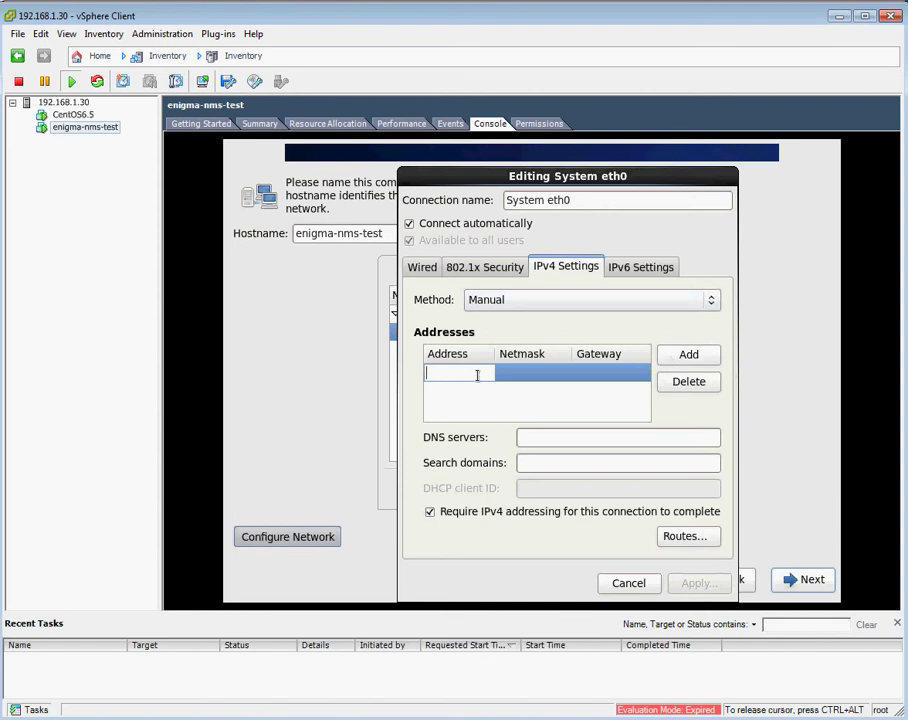
type("192.168.1.27")
key("Return")
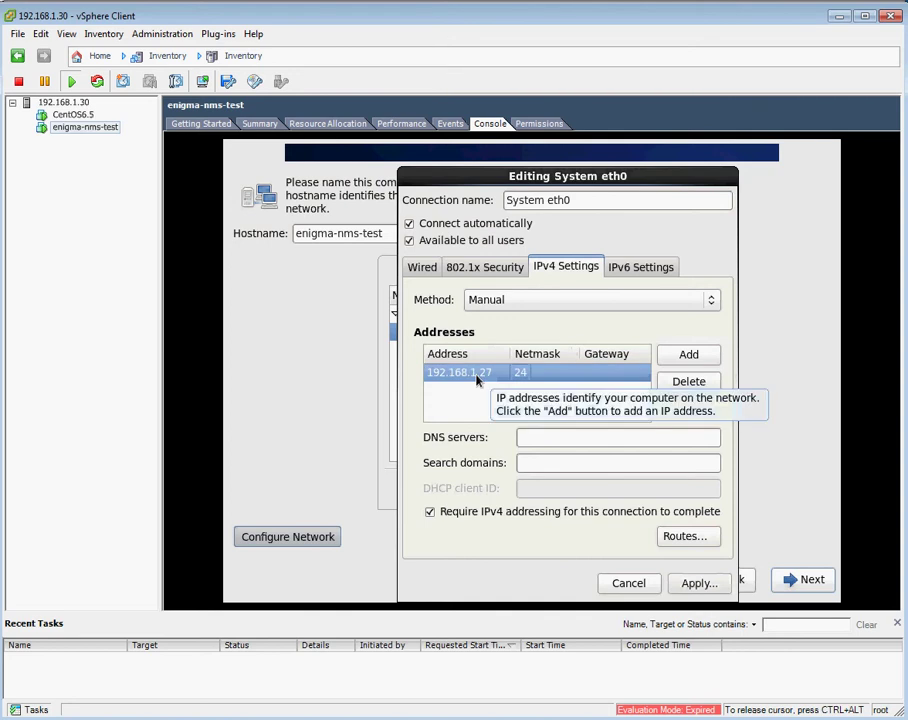
left_click(592, 377)
type("192.")
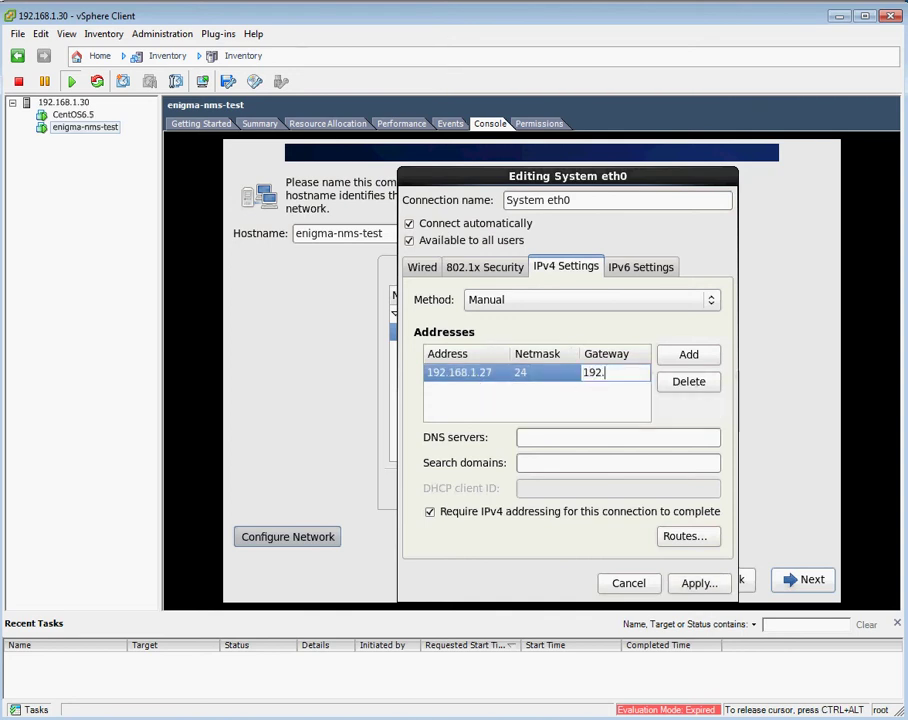
type("168.1.1")
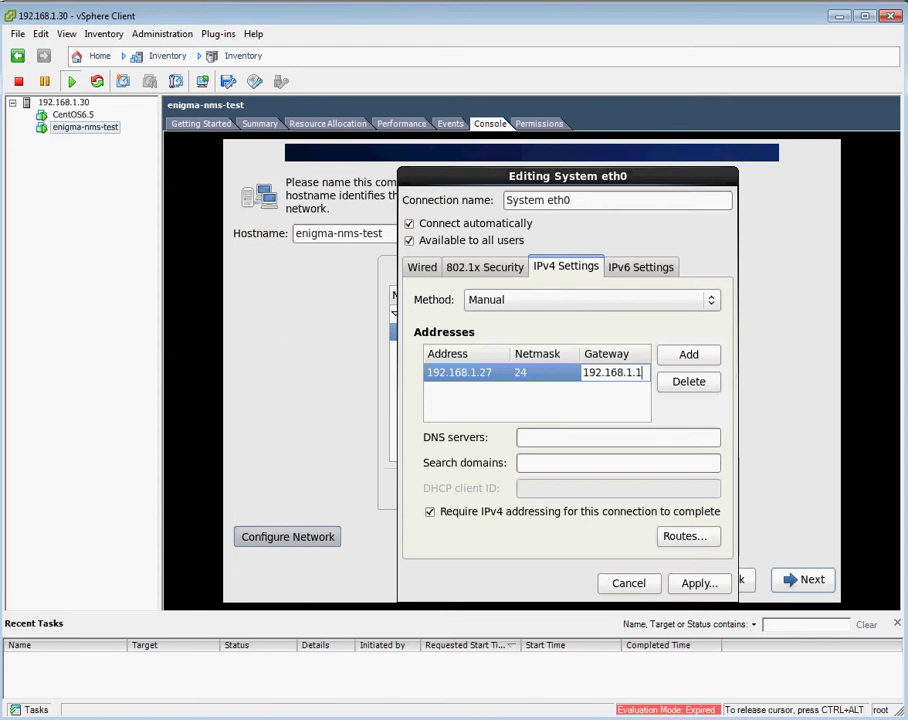
left_click(549, 439)
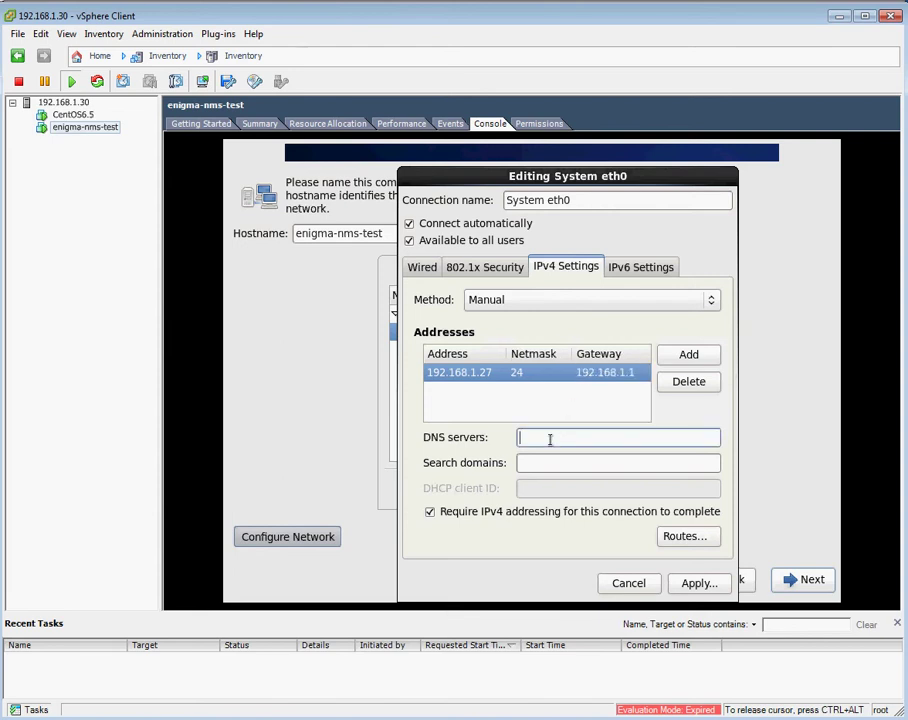
type("192.168.1.")
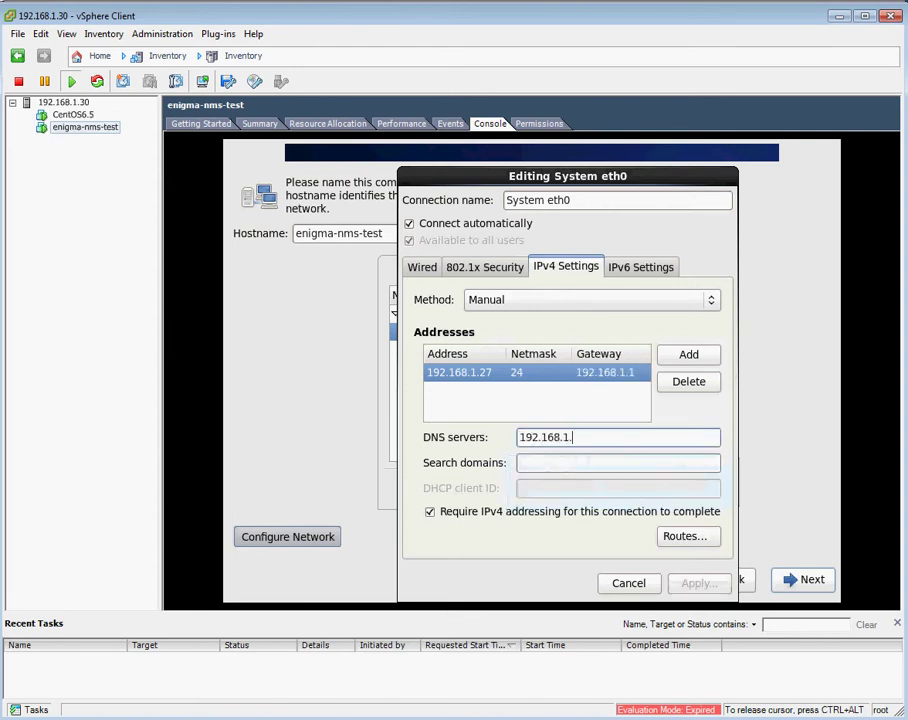
type("1")
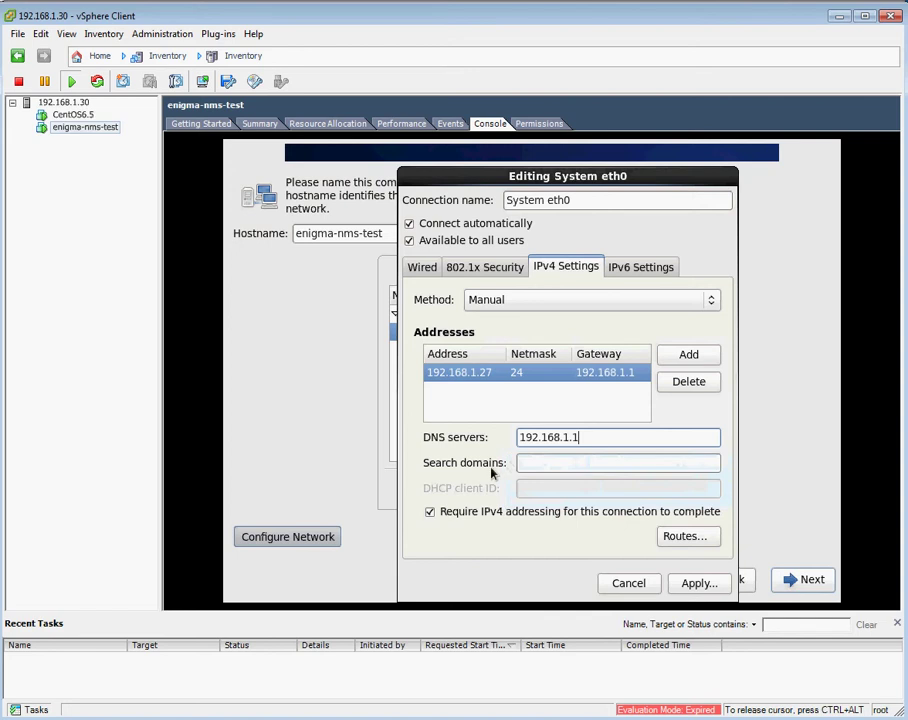
left_click(692, 584)
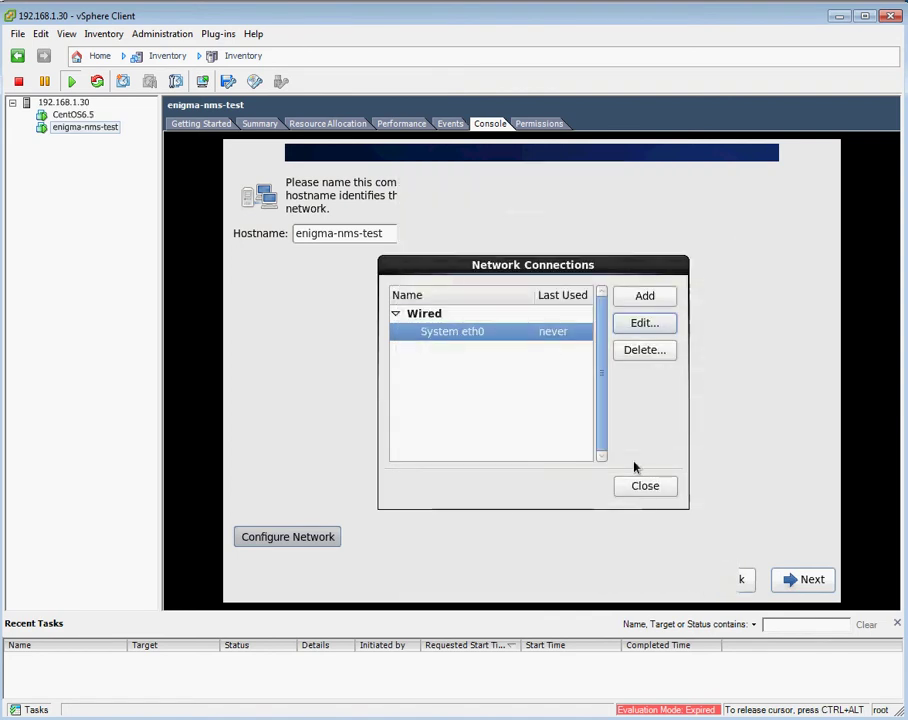
Close Network Connections, continue, and pick Australia/Brisbane as the time zone.
left_click(644, 494)
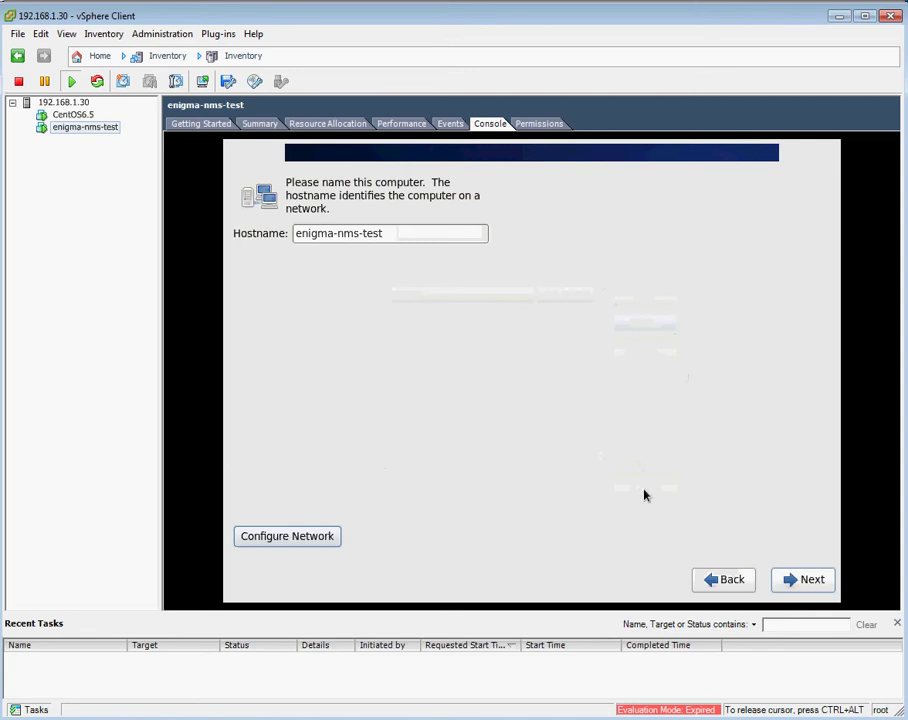
left_click(806, 580)
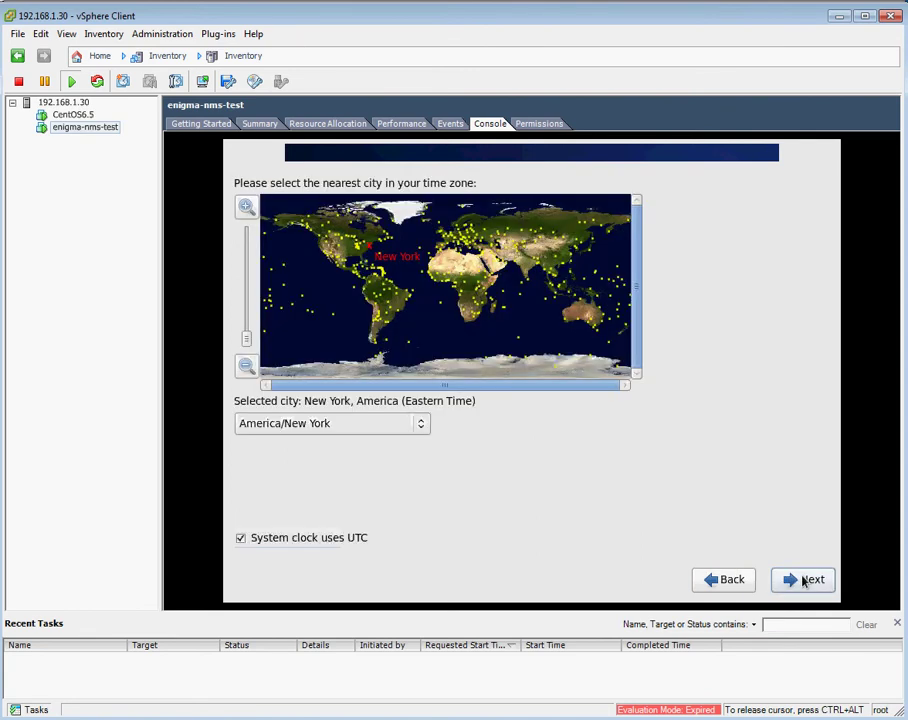
left_click(603, 320)
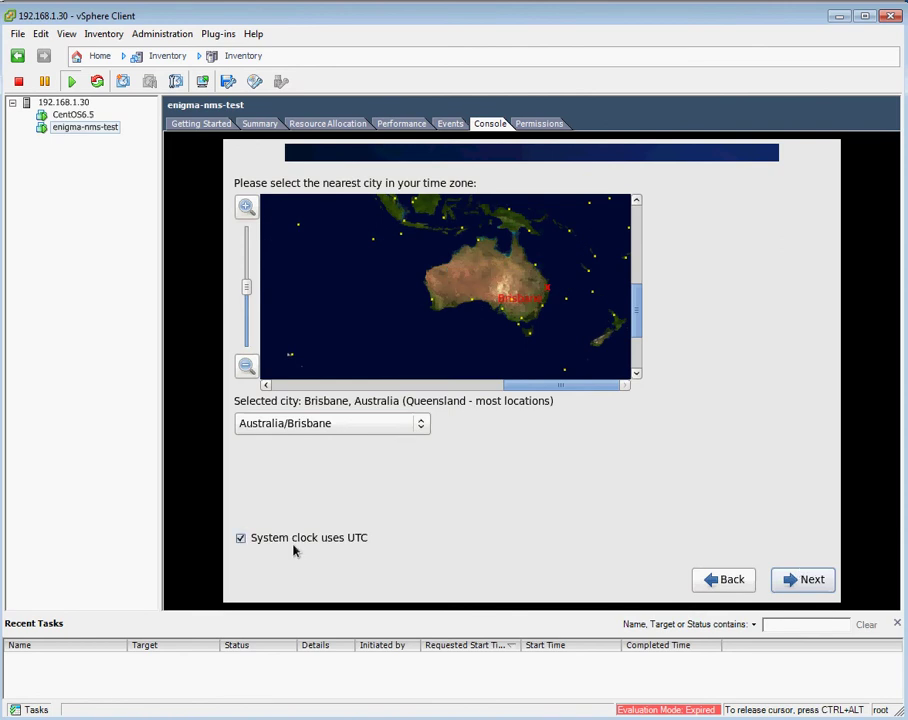
Enter the root password and its confirmation, then submit them.
mouse_move(311, 540)
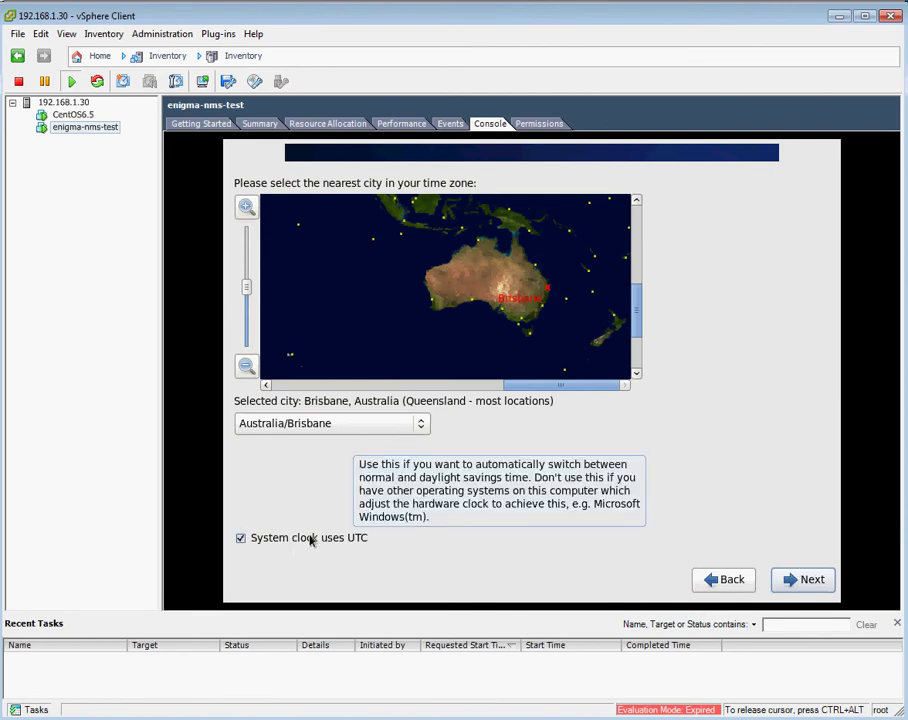
left_click(790, 581)
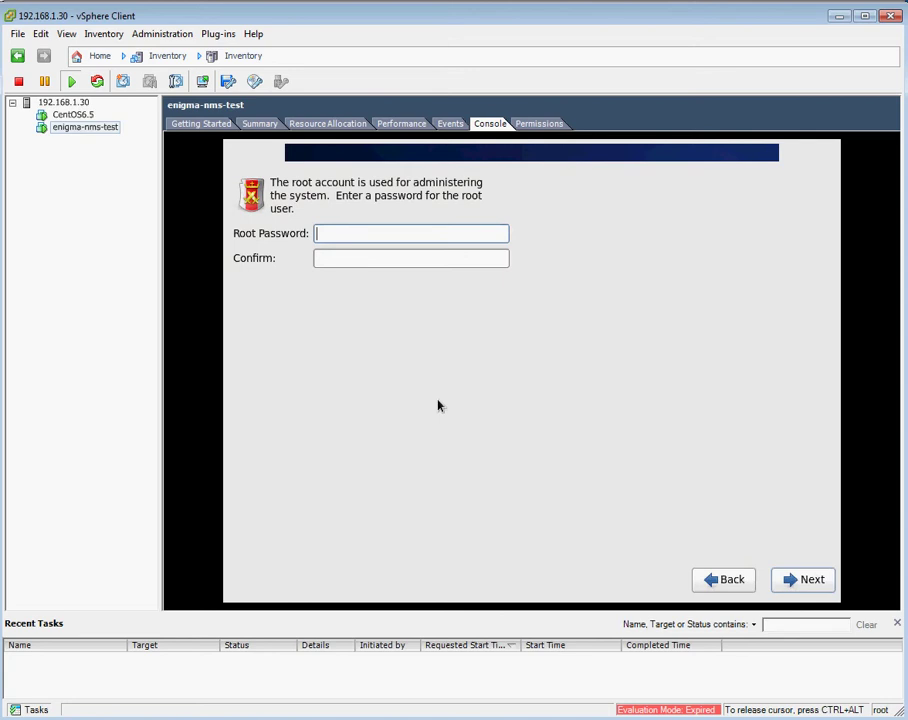
type("********")
key("Tab")
type("********")
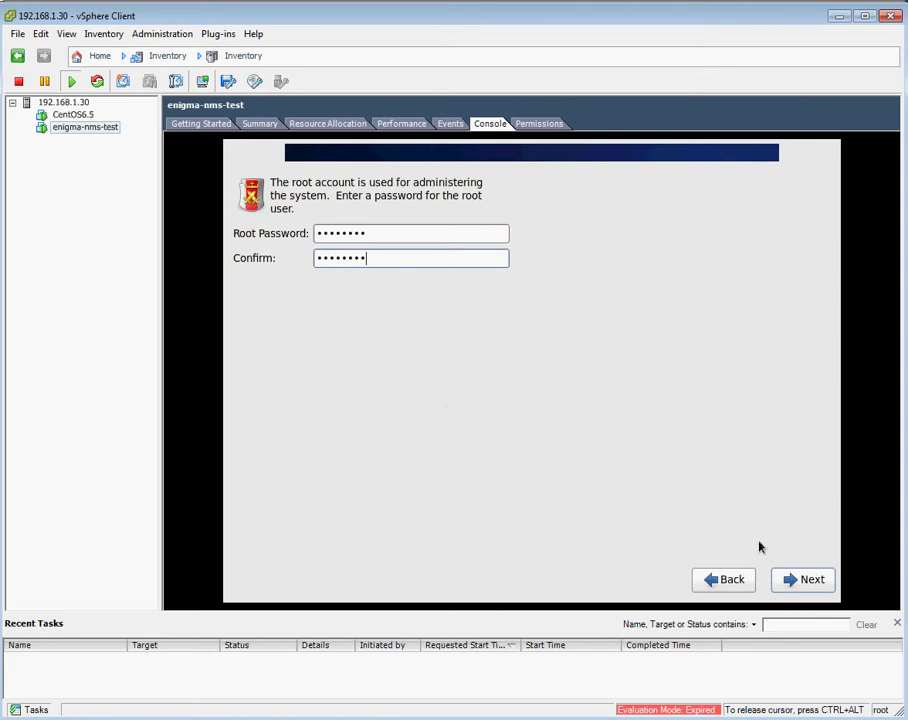
left_click(792, 581)
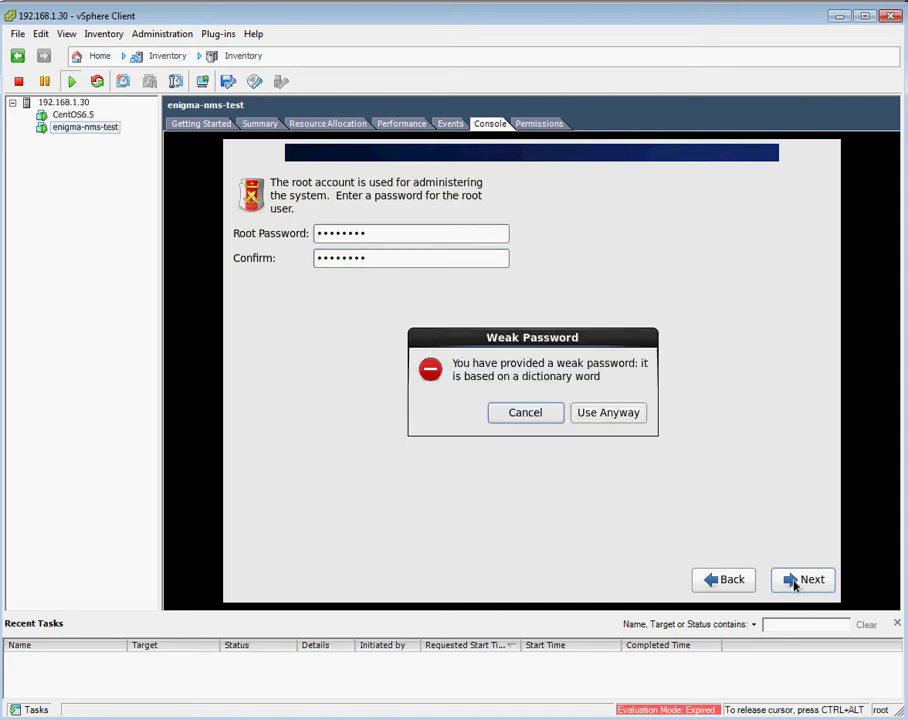
Accept the weak root password and choose Create Custom Layout partitioning.
left_click(619, 421)
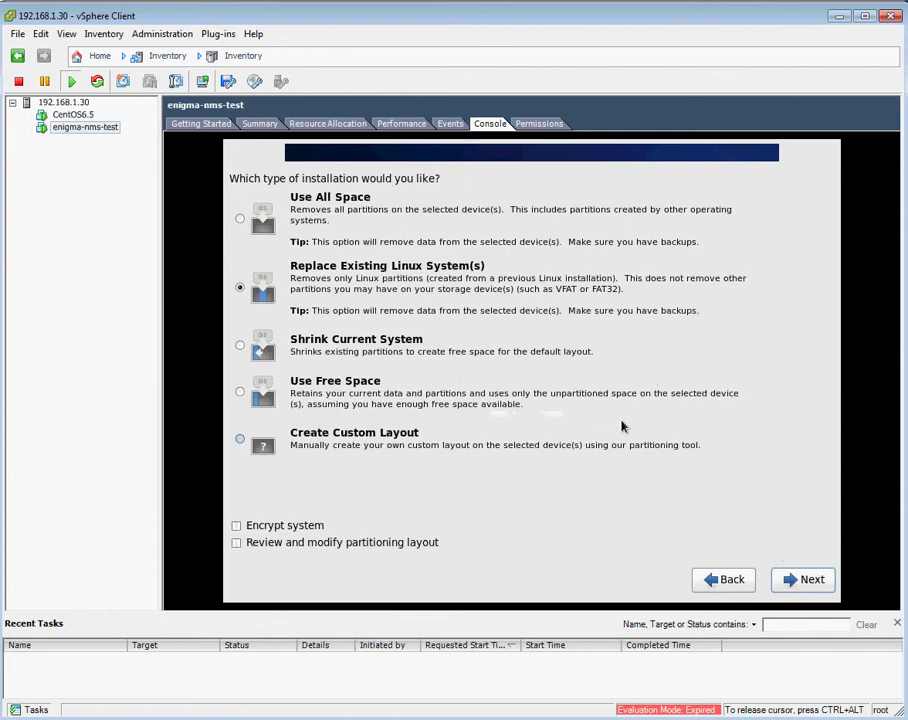
left_click(326, 445)
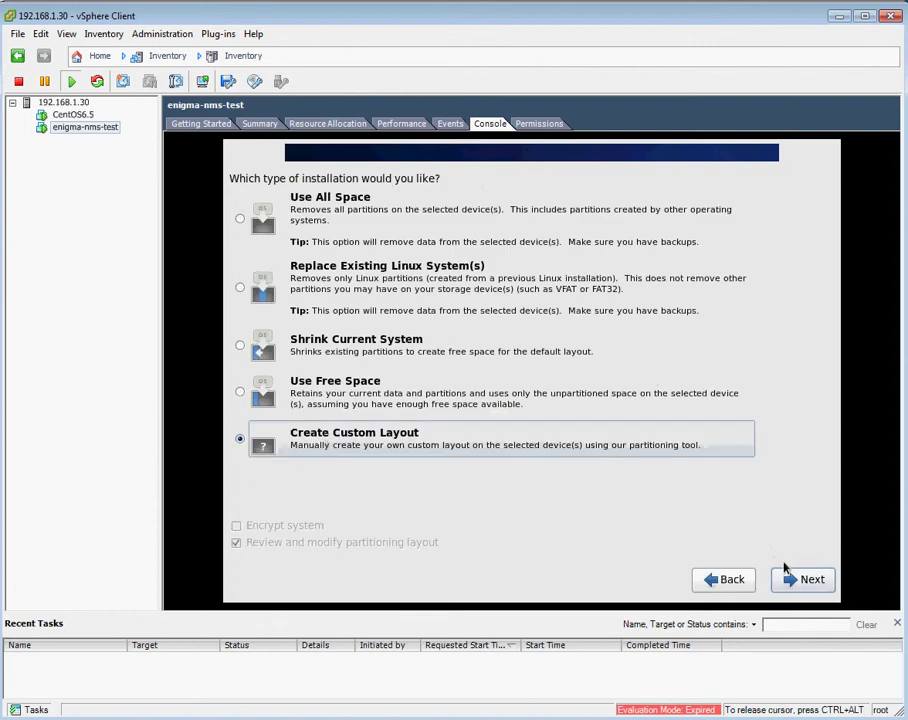
left_click(800, 579)
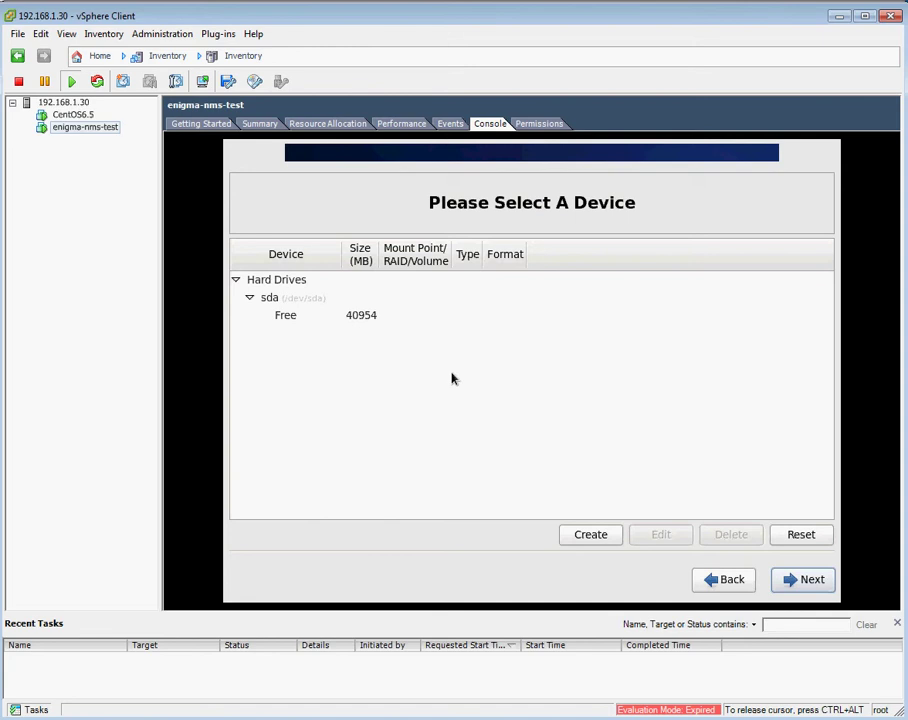
Create a 500 MB standard partition mounted at /boot in sda's free space.
left_click(315, 318)
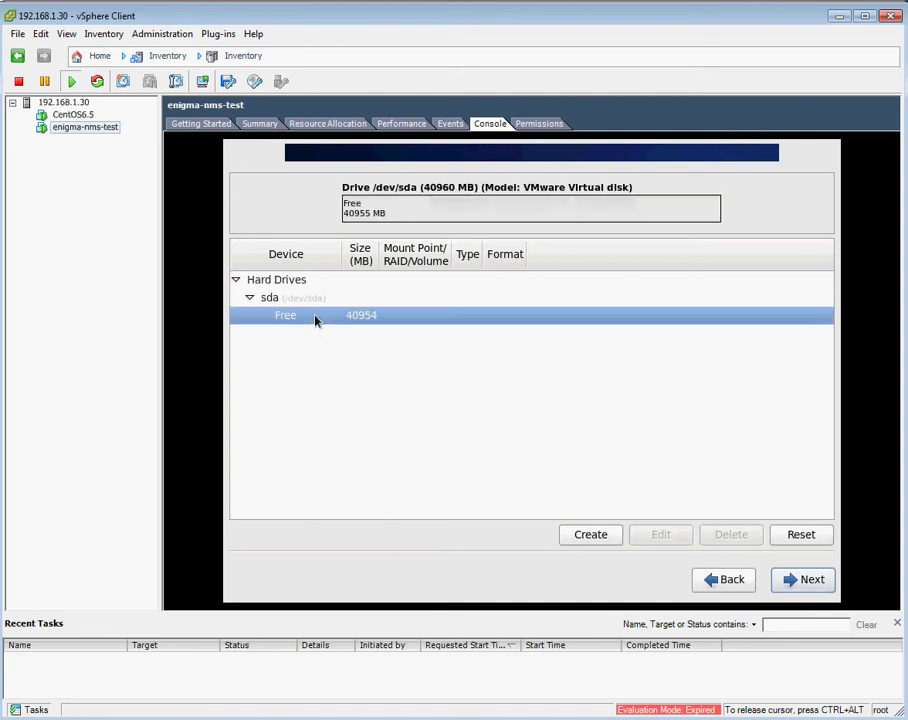
left_click(591, 535)
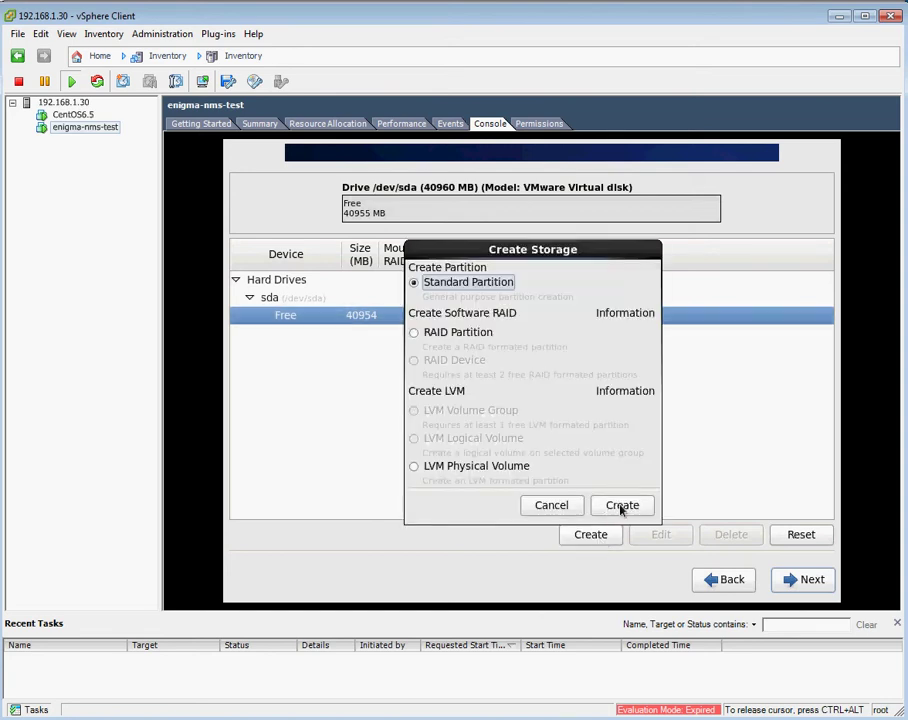
left_click(621, 506)
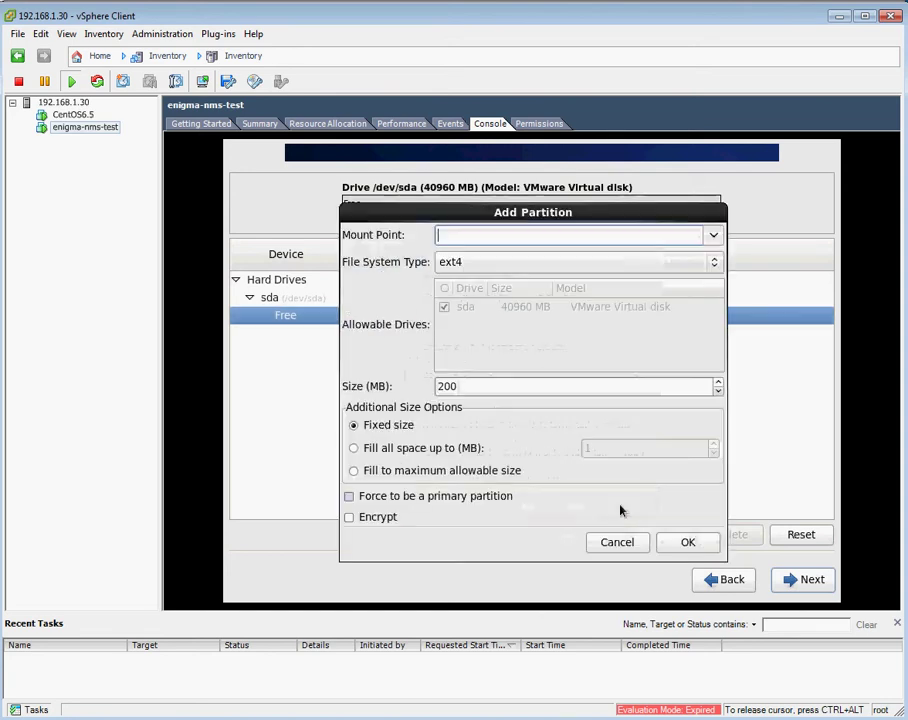
left_click(713, 235)
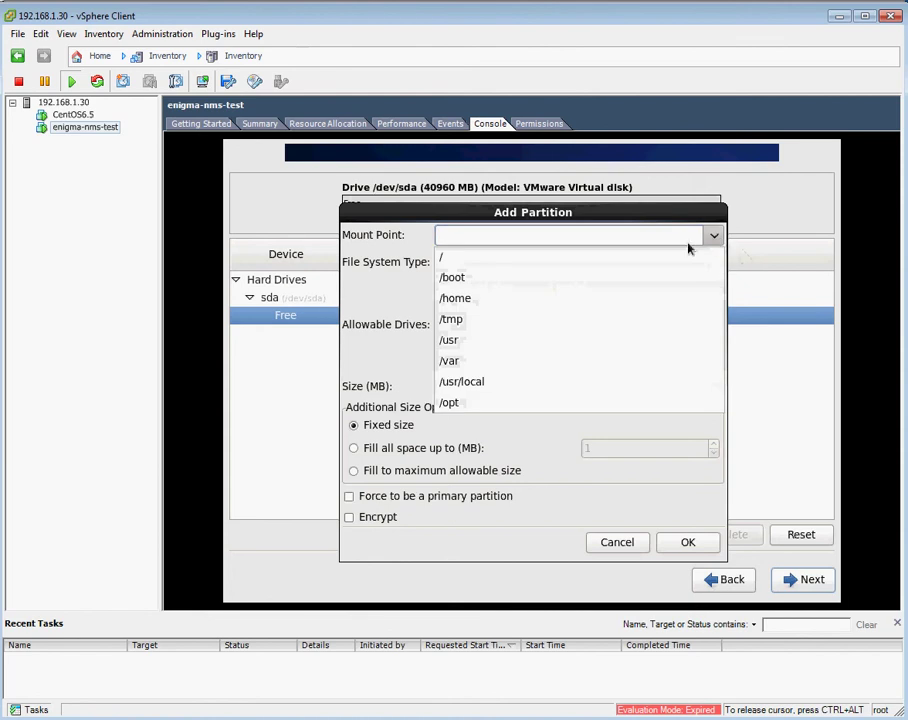
left_click(545, 276)
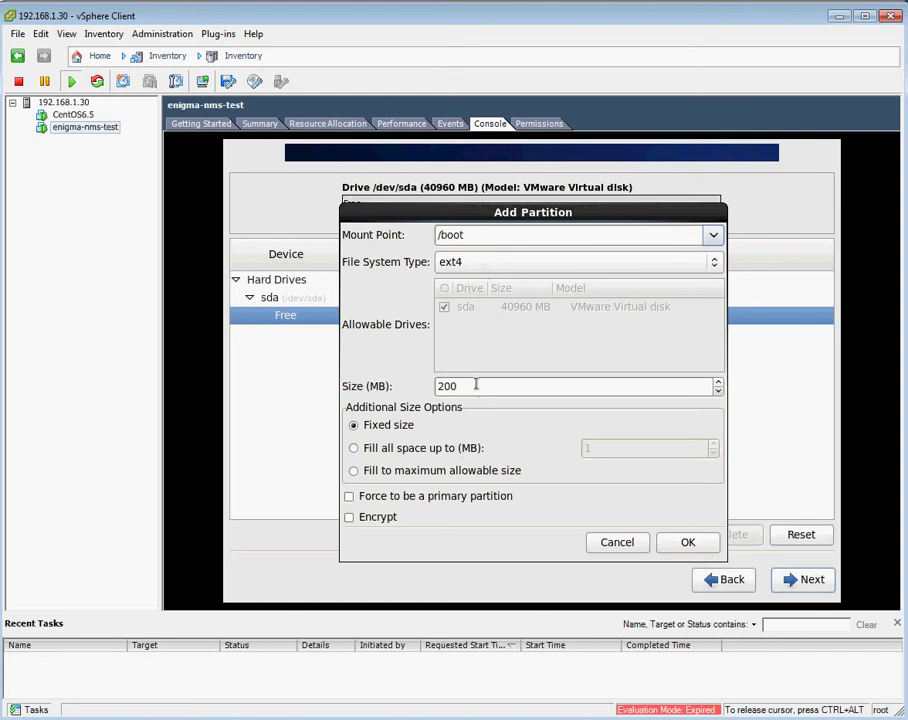
left_click_drag(474, 383, 397, 383)
type("500")
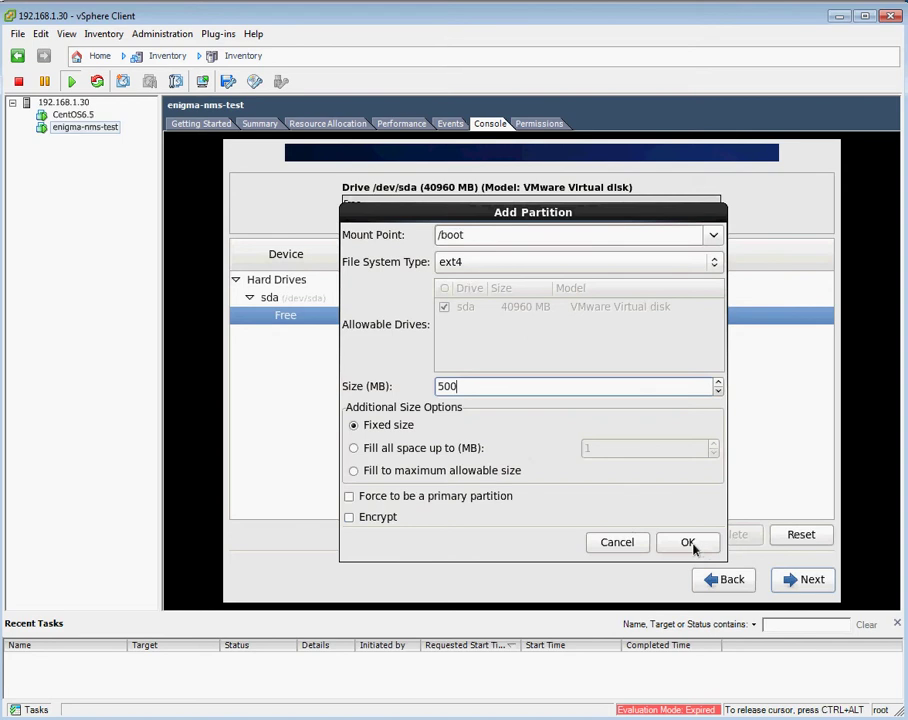
left_click(689, 543)
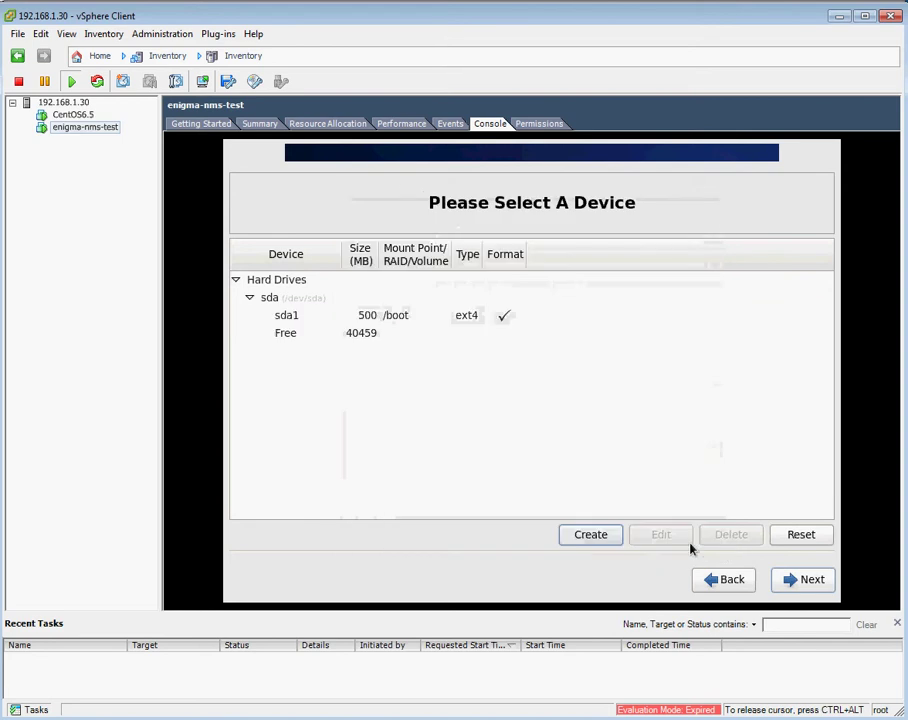
Add a 4000 MB swap standard partition in sda's free space.
left_click(590, 534)
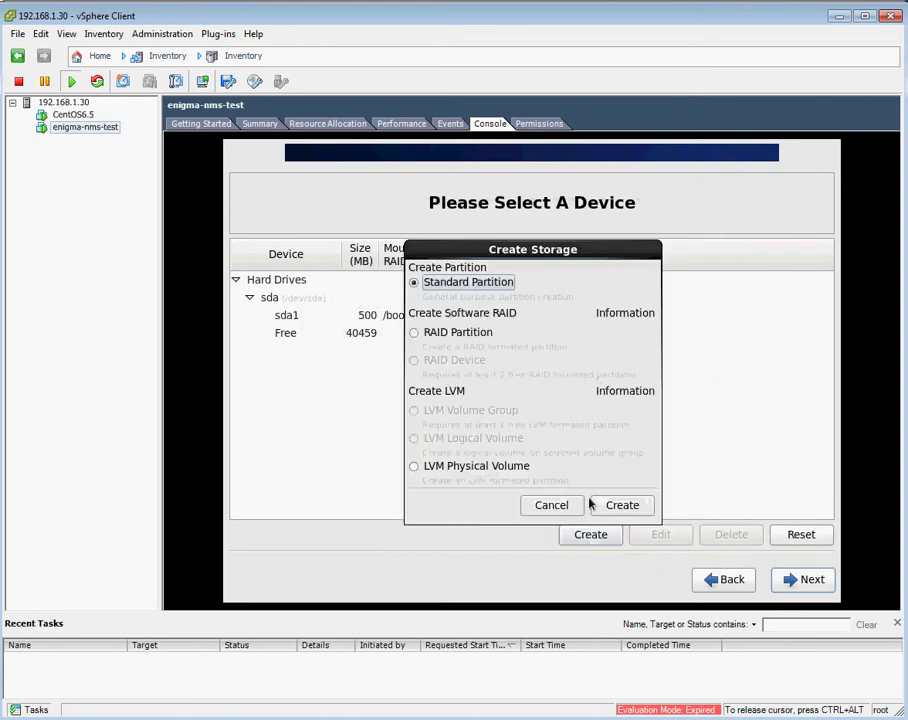
left_click(615, 506)
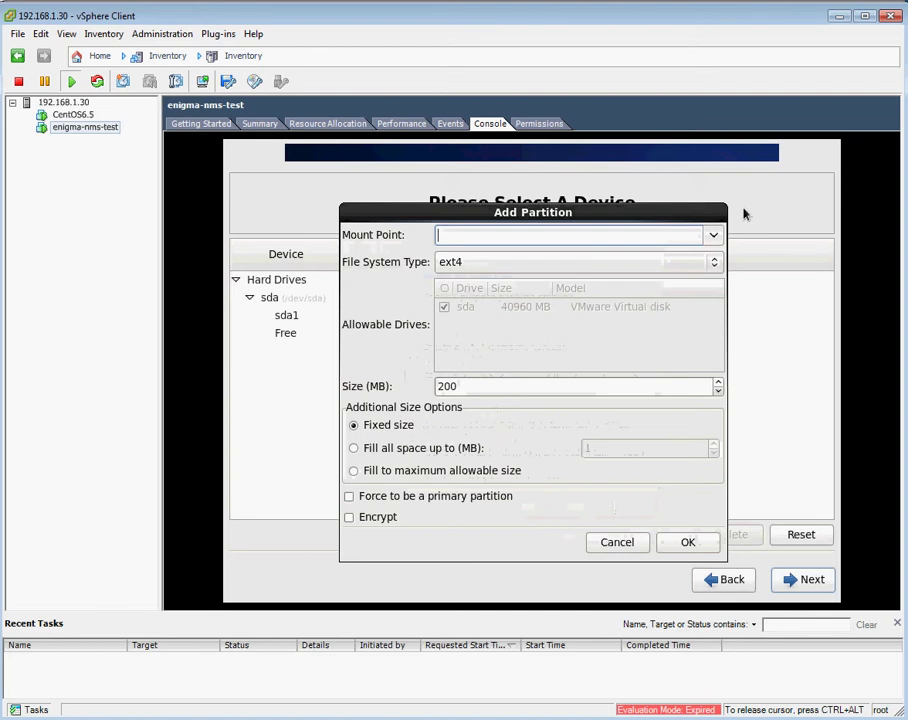
left_click(716, 261)
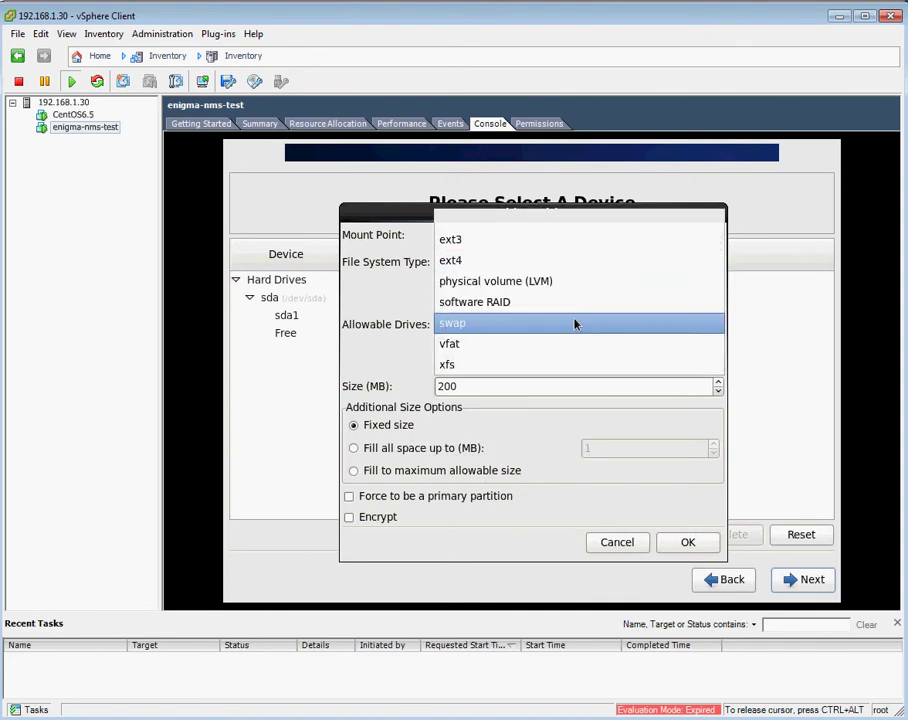
left_click(576, 322)
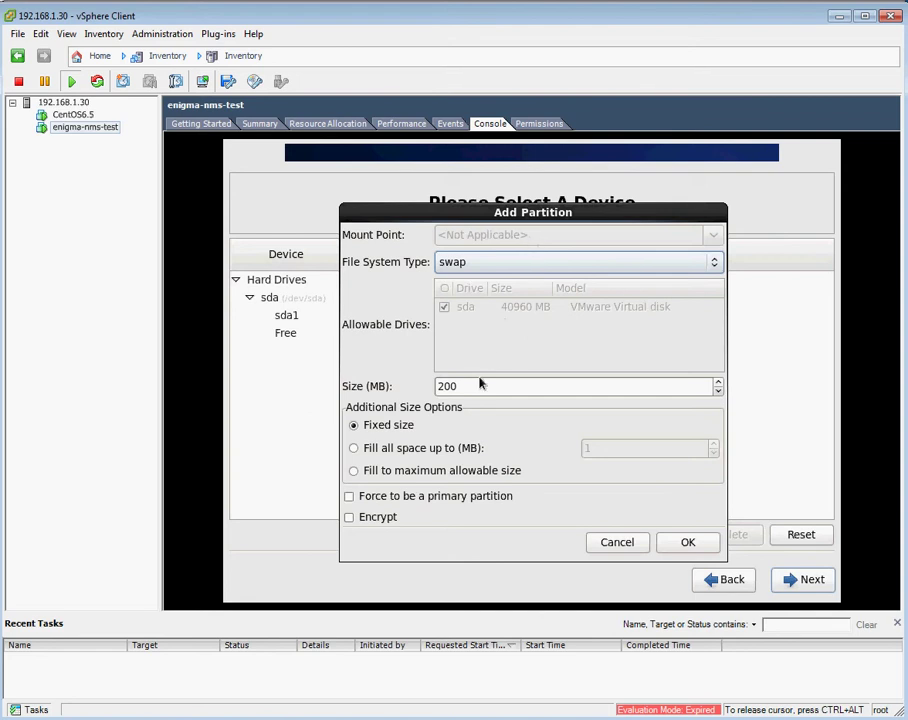
left_click_drag(476, 383, 428, 383)
type("4000")
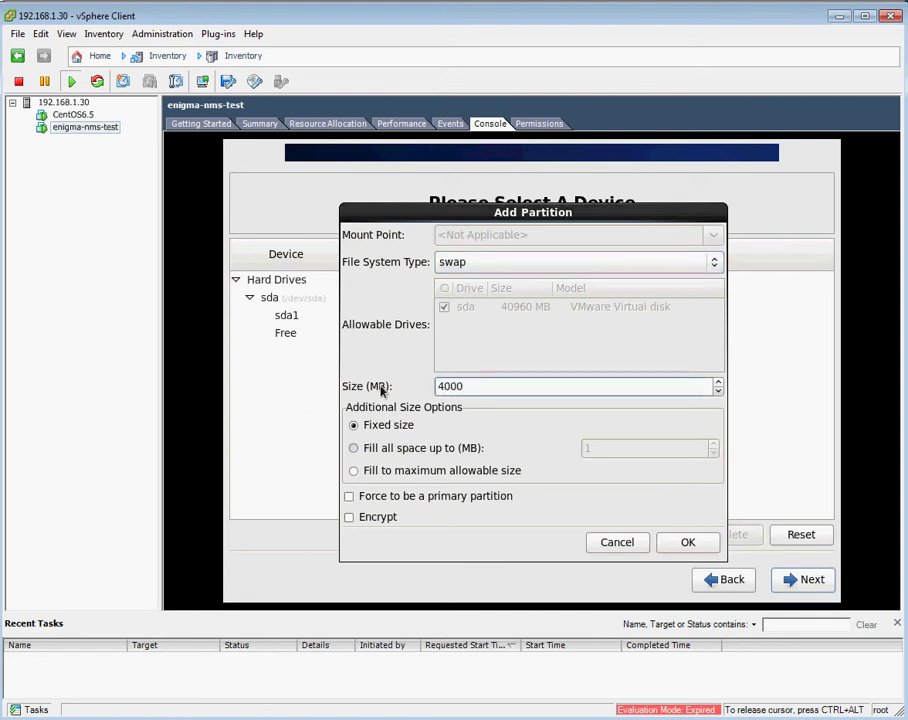
left_click(687, 543)
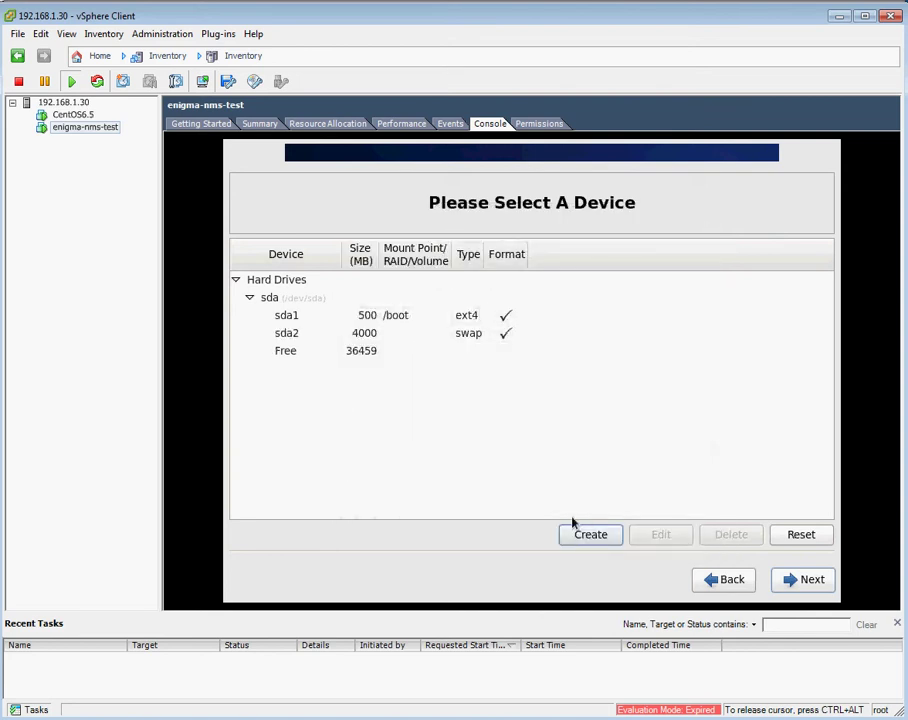
Create a standard partition mounted at / that fills the remaining 36459 MB of sda.
left_click(601, 547)
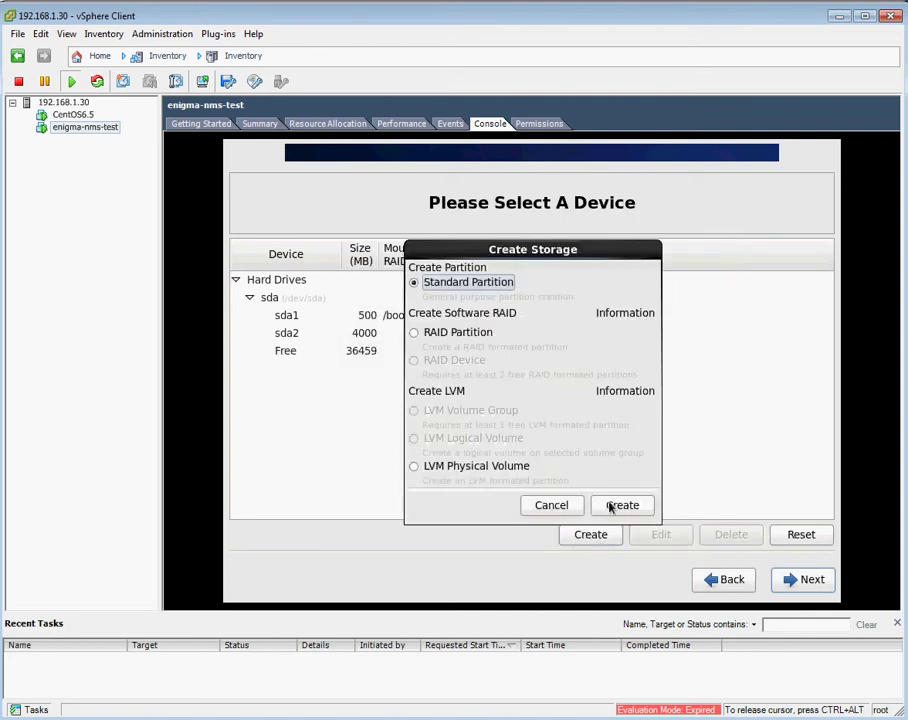
left_click(606, 506)
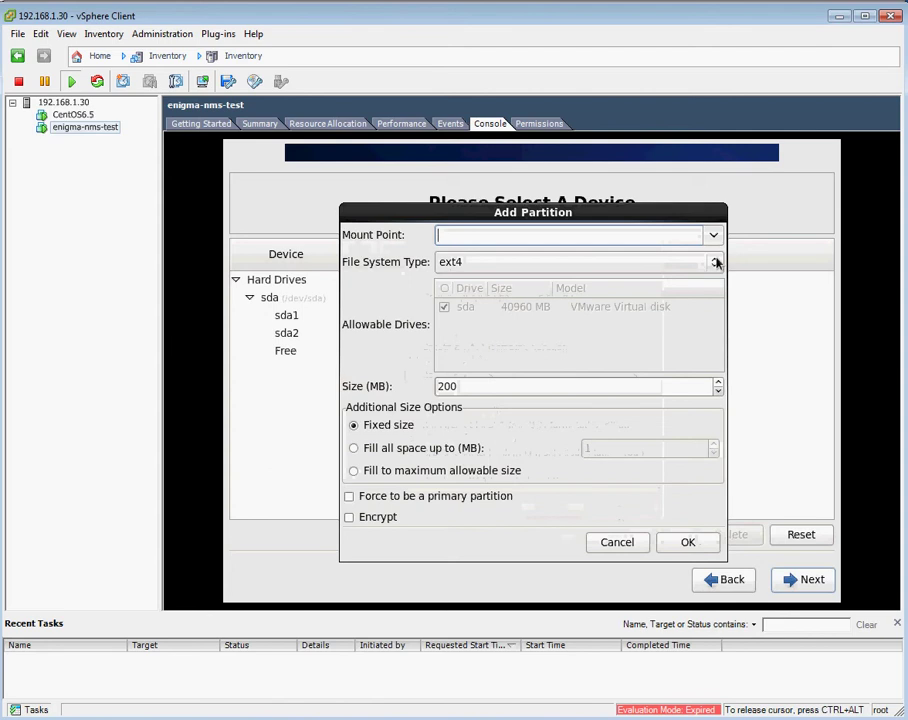
left_click(712, 240)
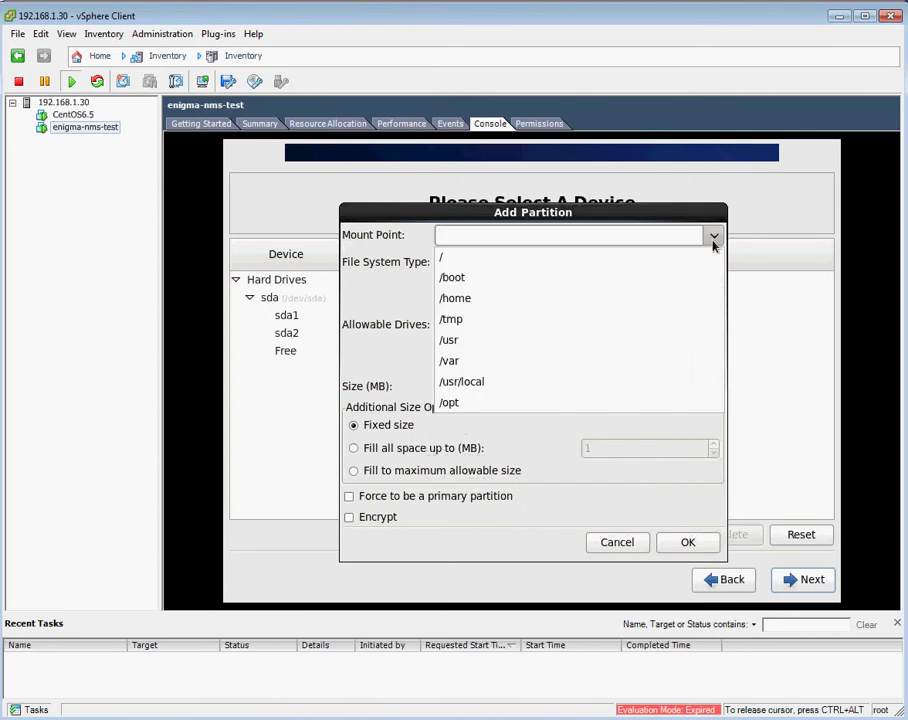
left_click(503, 262)
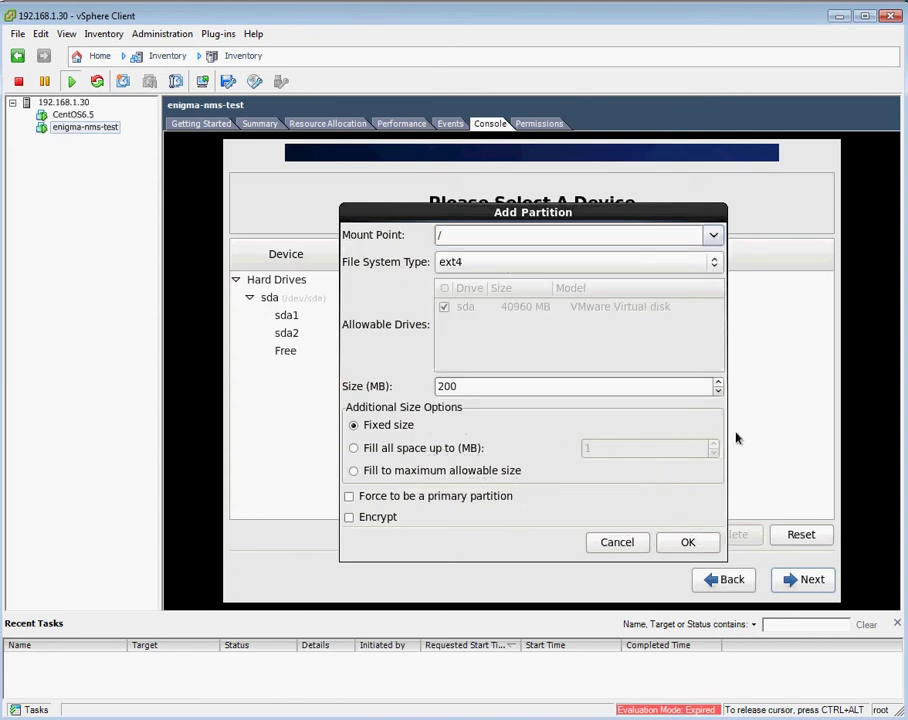
left_click(355, 471)
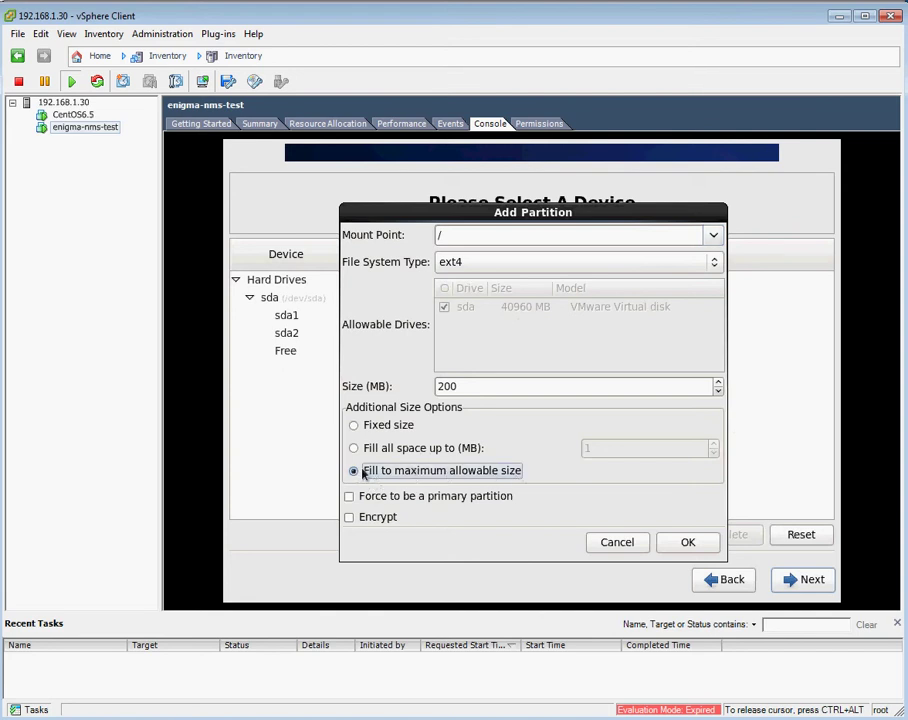
left_click(677, 547)
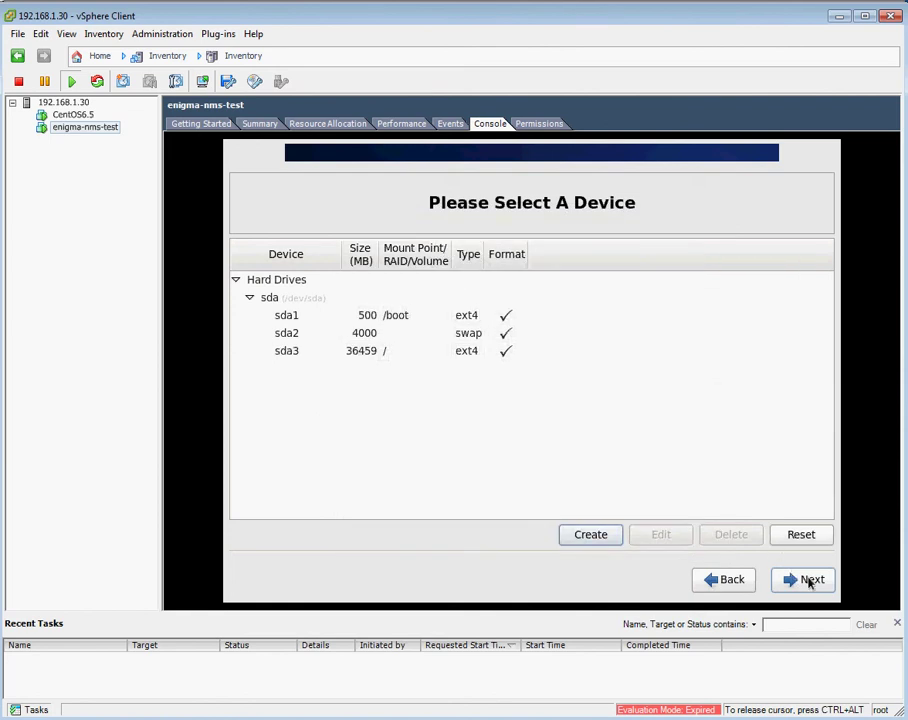
Format and write the partition layout to disk, keep default boot loader settings, and choose Customize now.
left_click(806, 581)
left_click(640, 496)
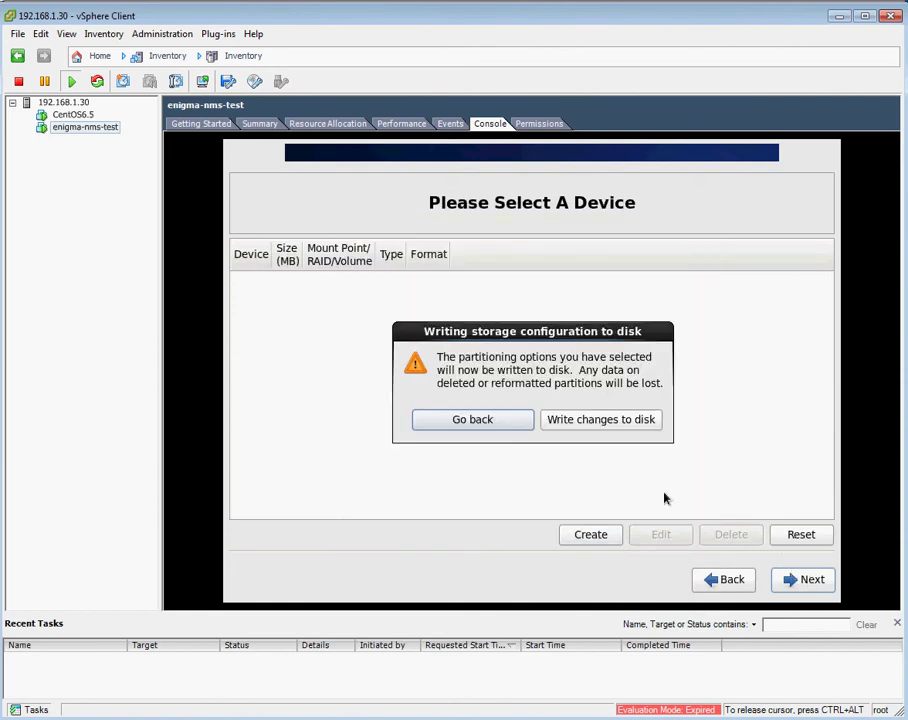
left_click(610, 420)
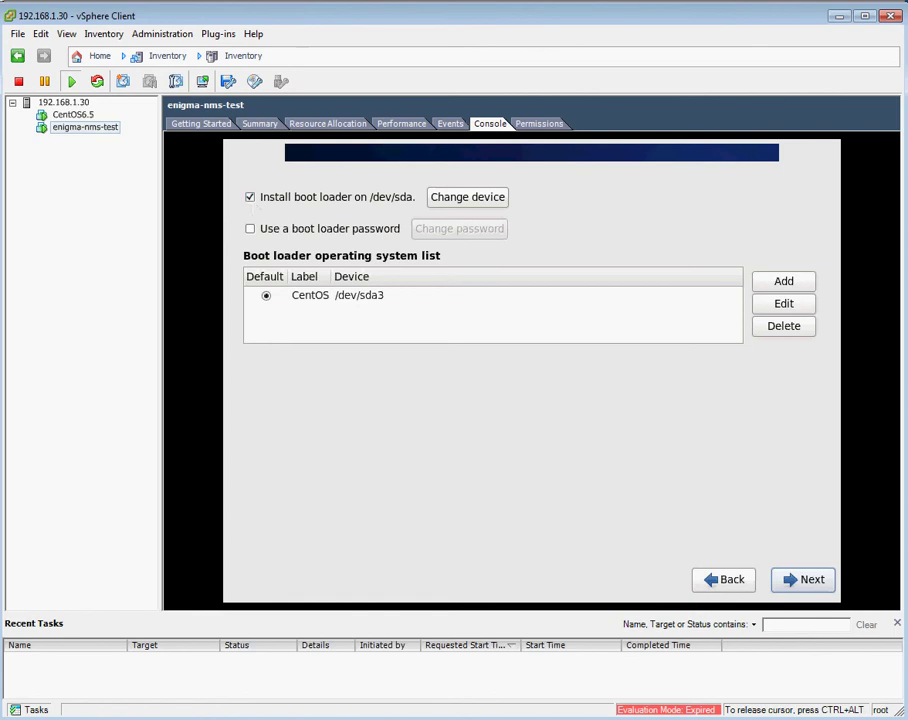
left_click(804, 580)
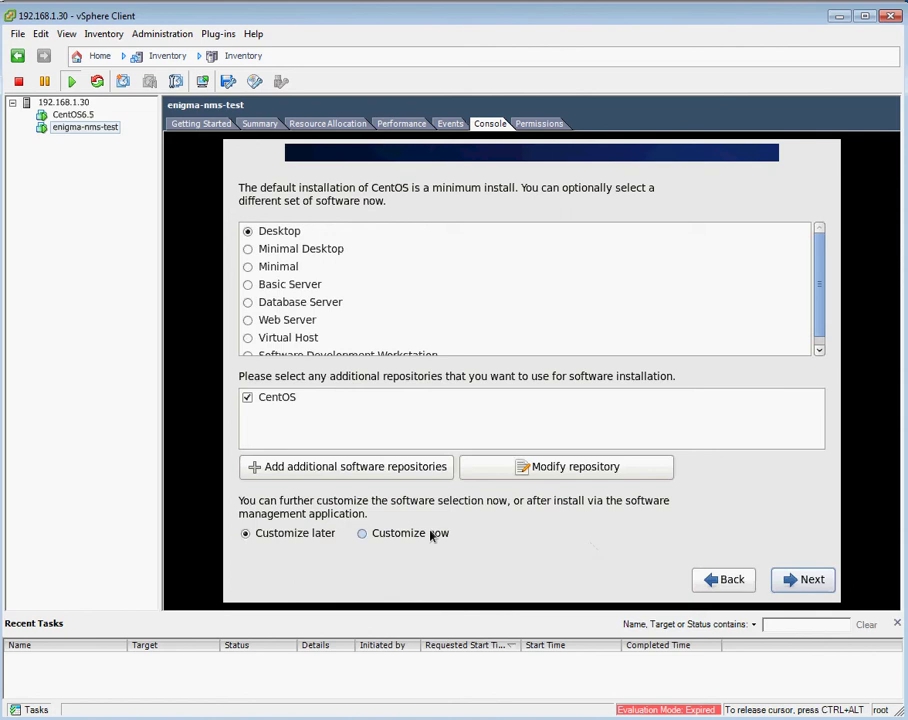
left_click(419, 536)
Include Emacs, then add Backup Client, Compatibility libraries, Console internet tools, Dial-up Networking and Hardware monitoring to Base System.
left_click(810, 585)
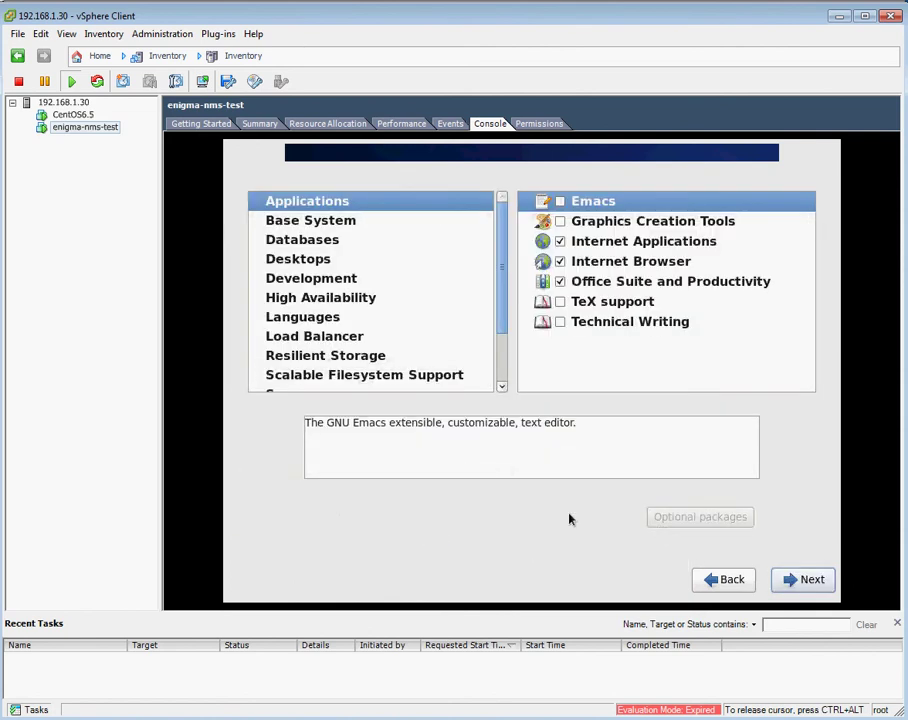
left_click(561, 203)
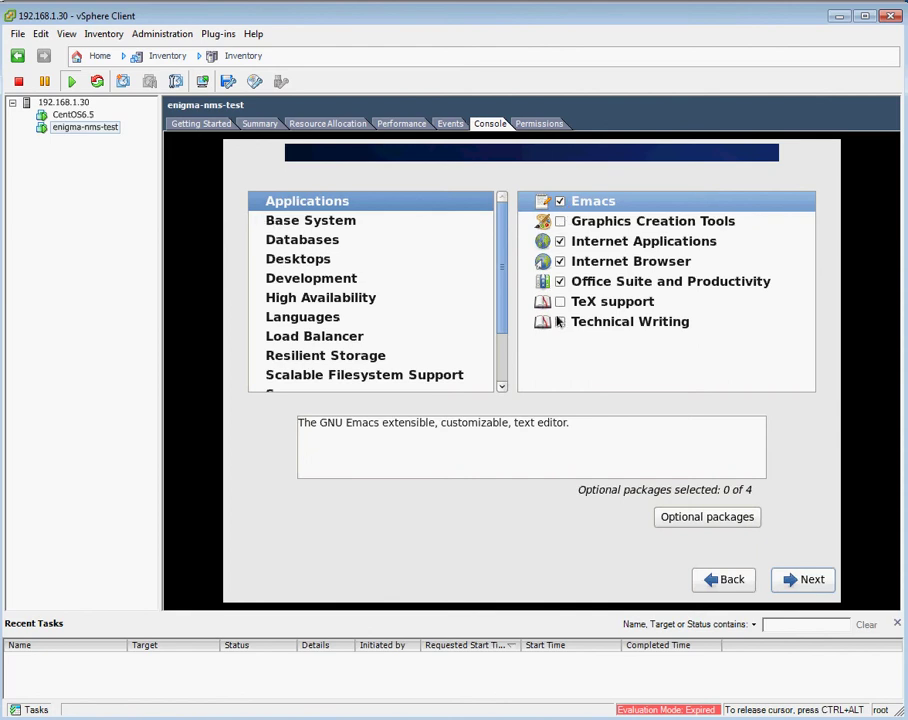
left_click(318, 224)
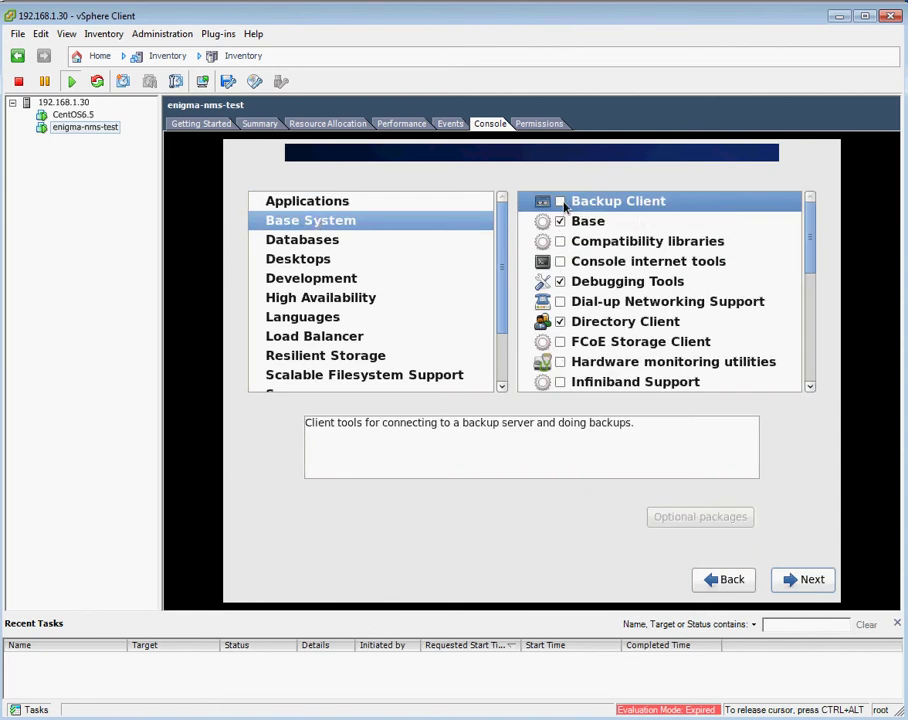
left_click(560, 202)
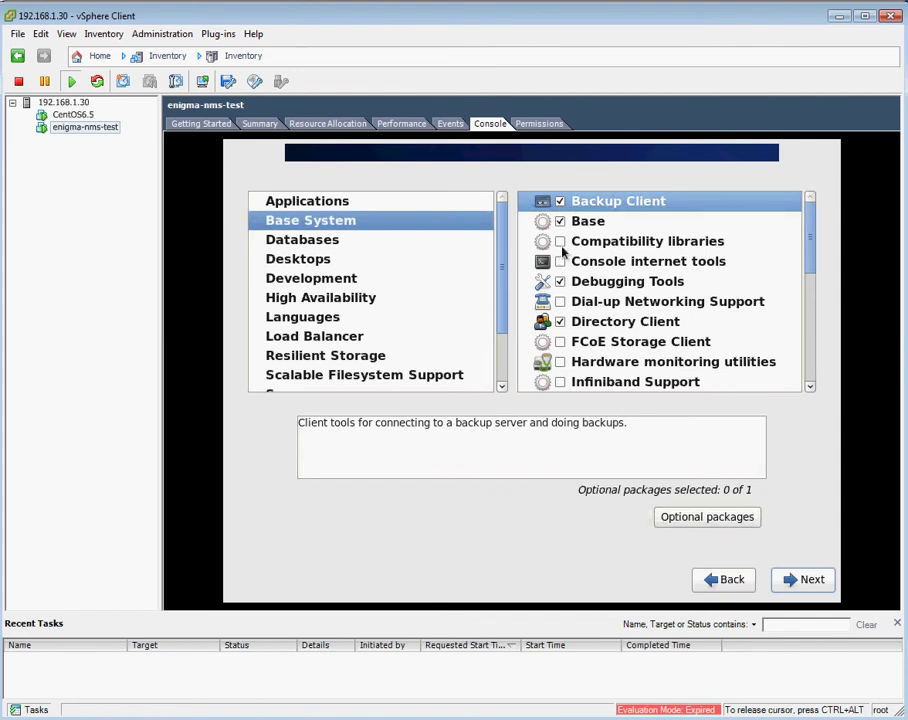
left_click(560, 241)
left_click(560, 262)
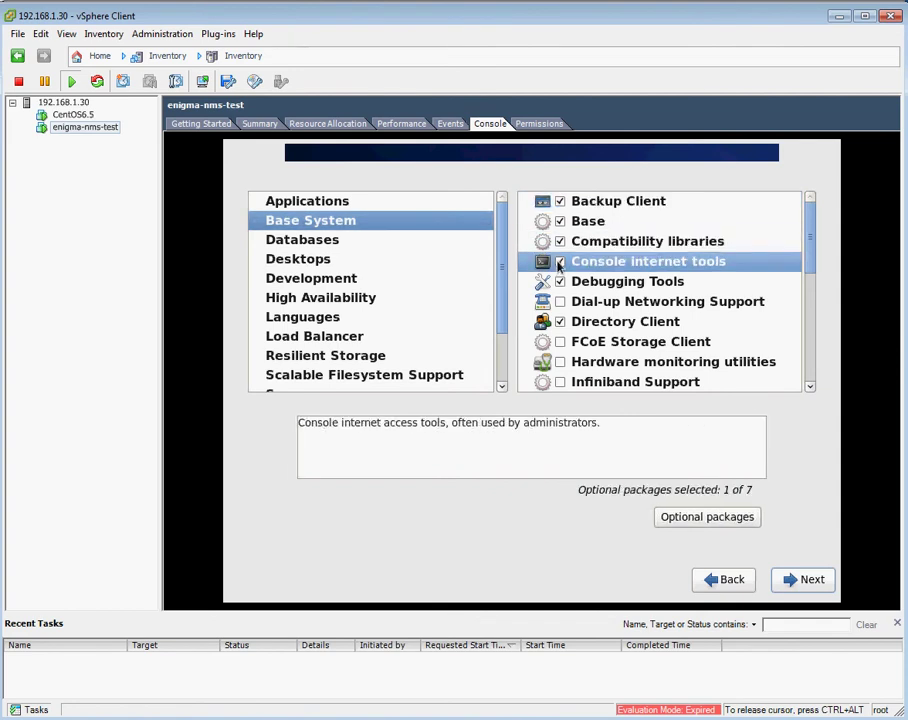
left_click(561, 301)
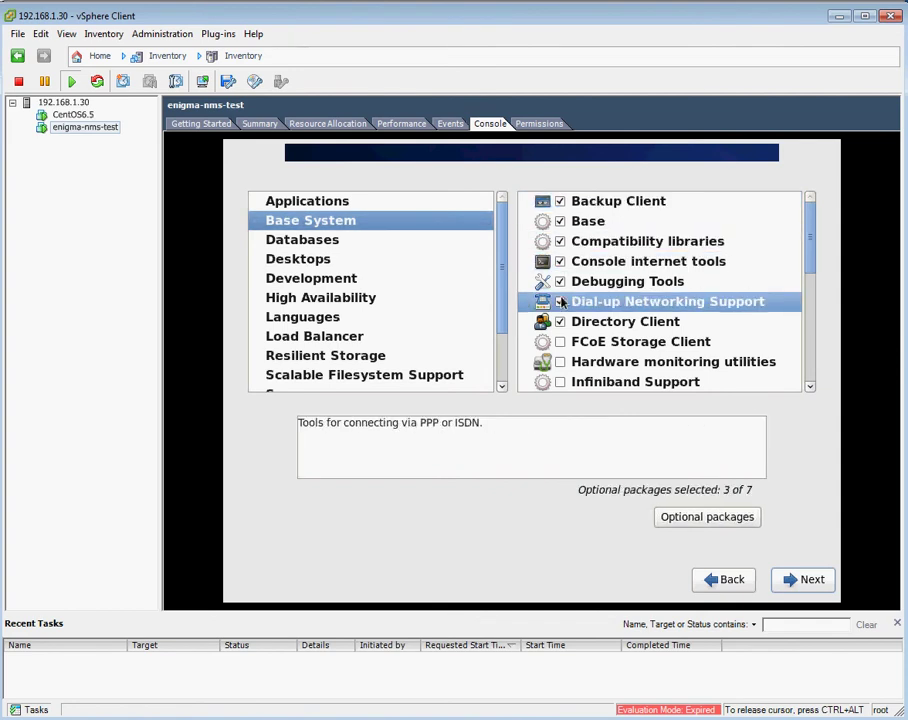
left_click(561, 364)
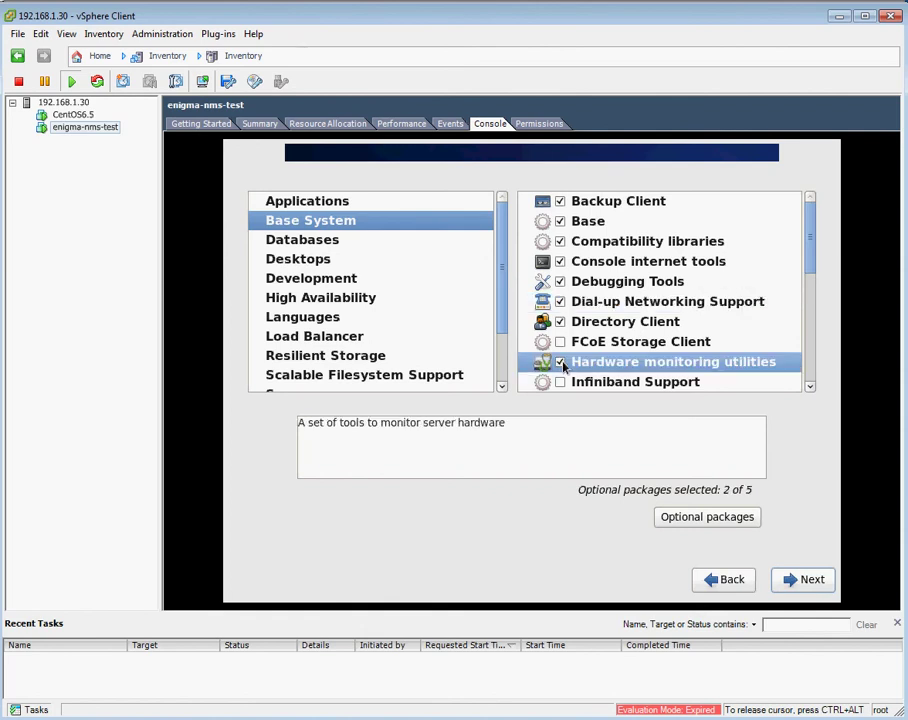
Add Large Systems Performance, Legacy UNIX compatibility, Networking Tools, Performance Tools and Perl Support; exclude Printing client.
left_click(810, 388)
left_click(810, 388)
left_click(810, 388)
left_click(810, 388)
left_click(810, 388)
left_click(810, 388)
left_click(810, 388)
left_click(810, 388)
left_click(810, 388)
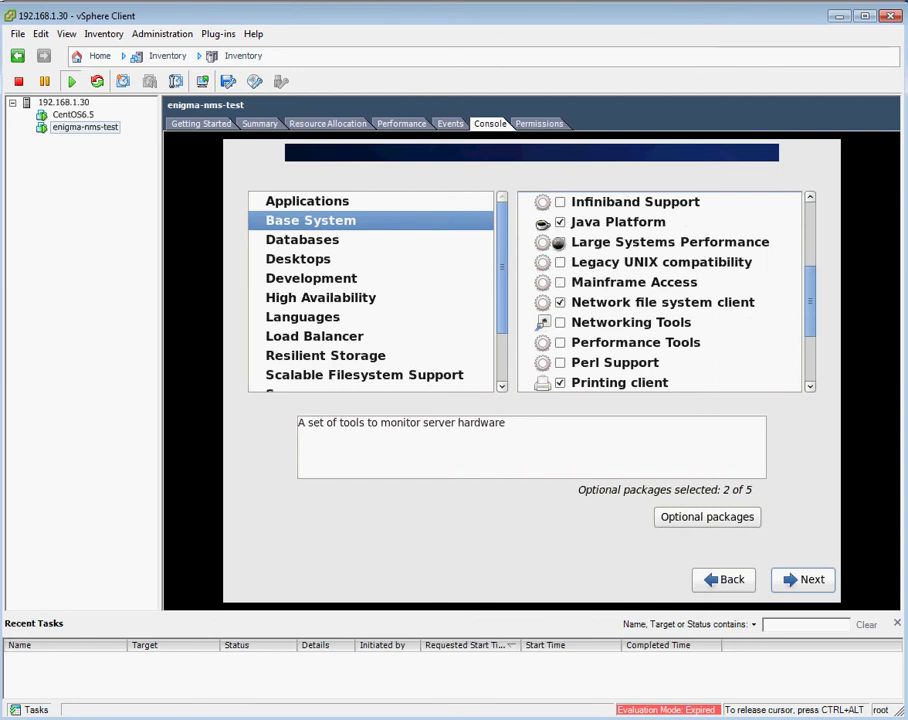
left_click(560, 244)
left_click(560, 263)
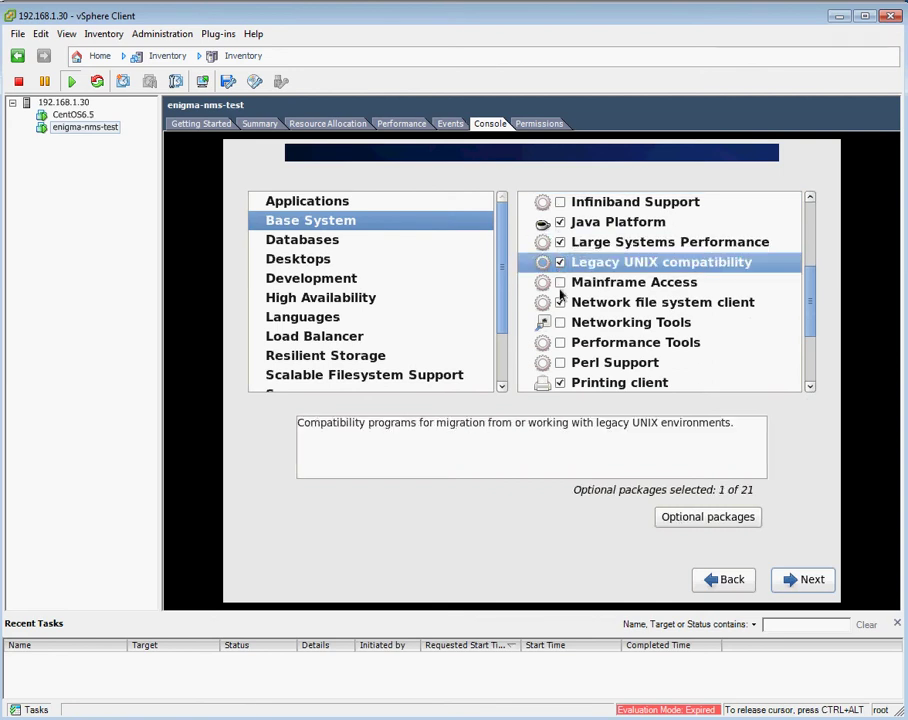
left_click(560, 323)
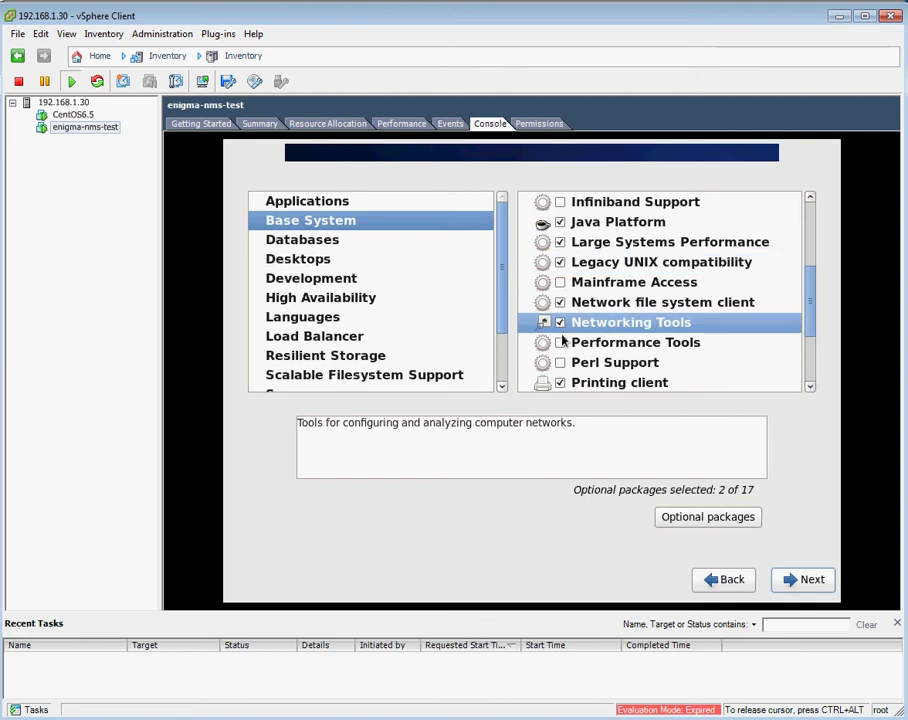
left_click(560, 343)
left_click(560, 363)
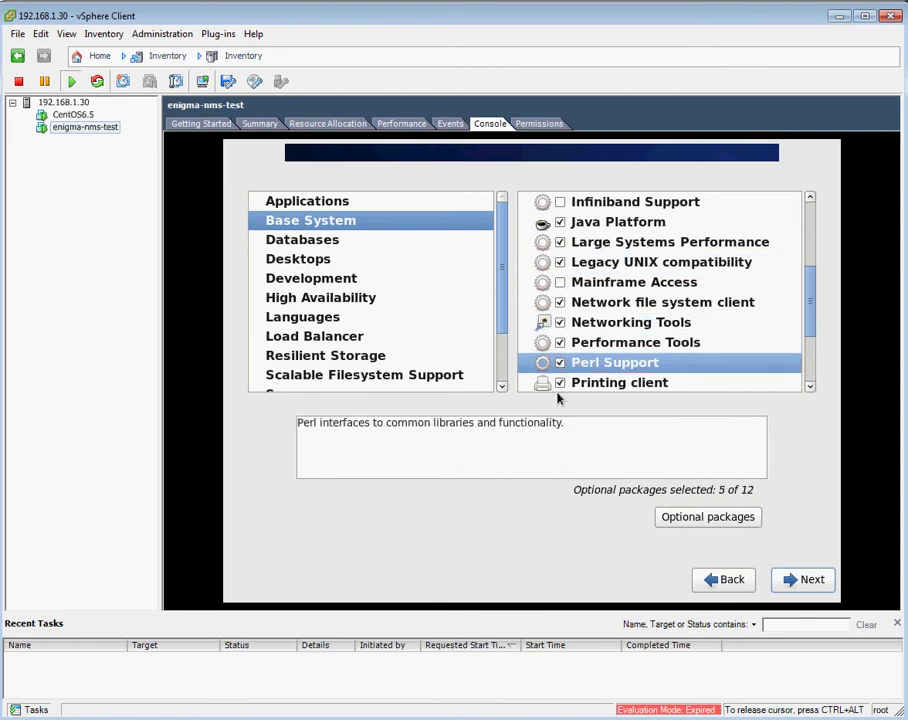
left_click(560, 383)
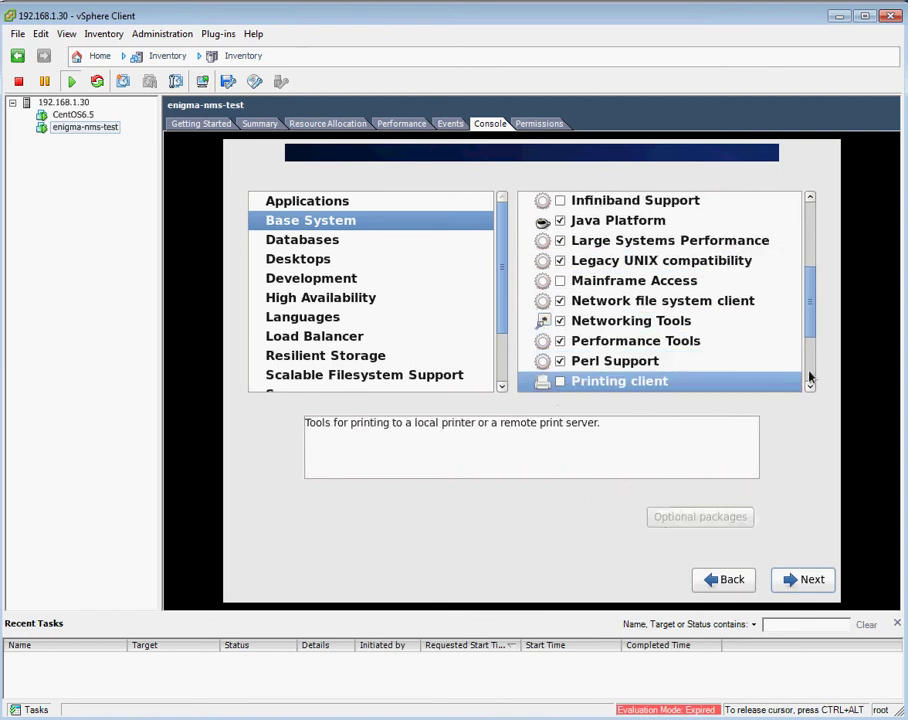
Add Scientific support, Security Tools and Storage Availability Tools, then show the Databases group.
scroll(810, 387, "down", 6)
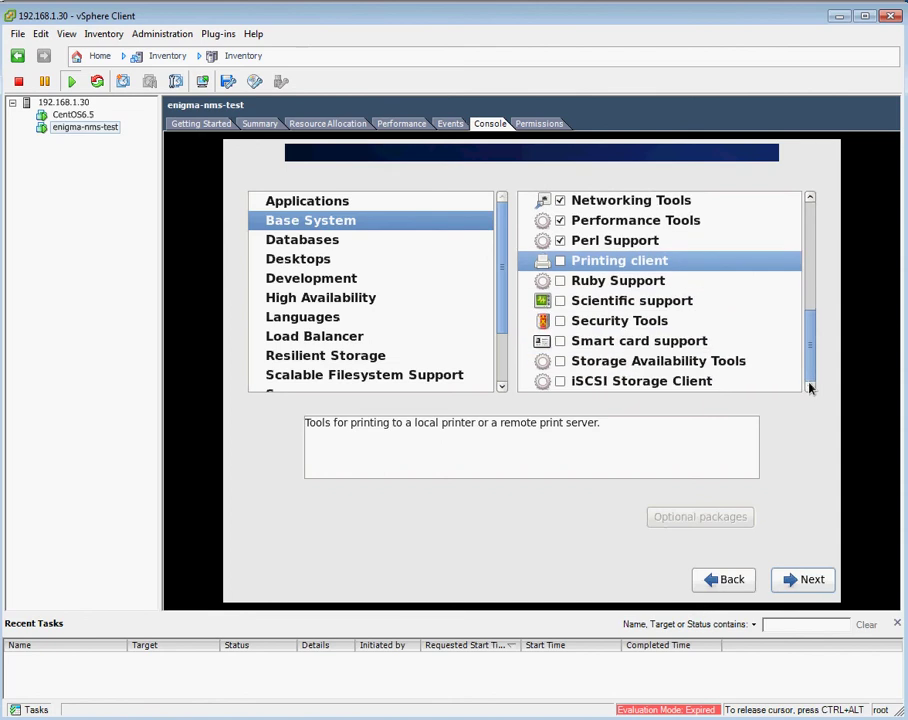
left_click(560, 301)
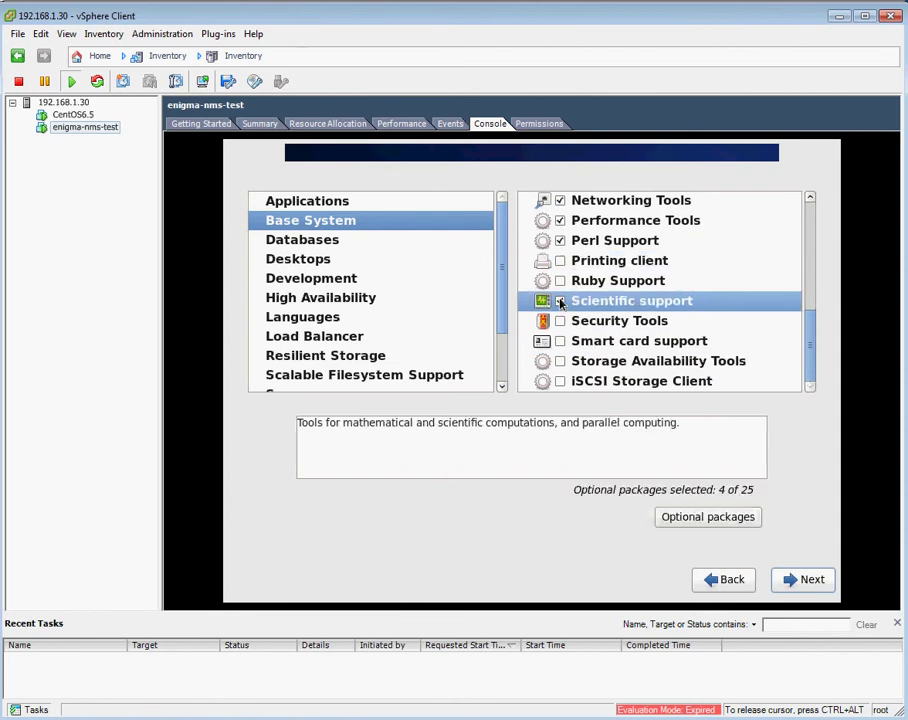
left_click(560, 321)
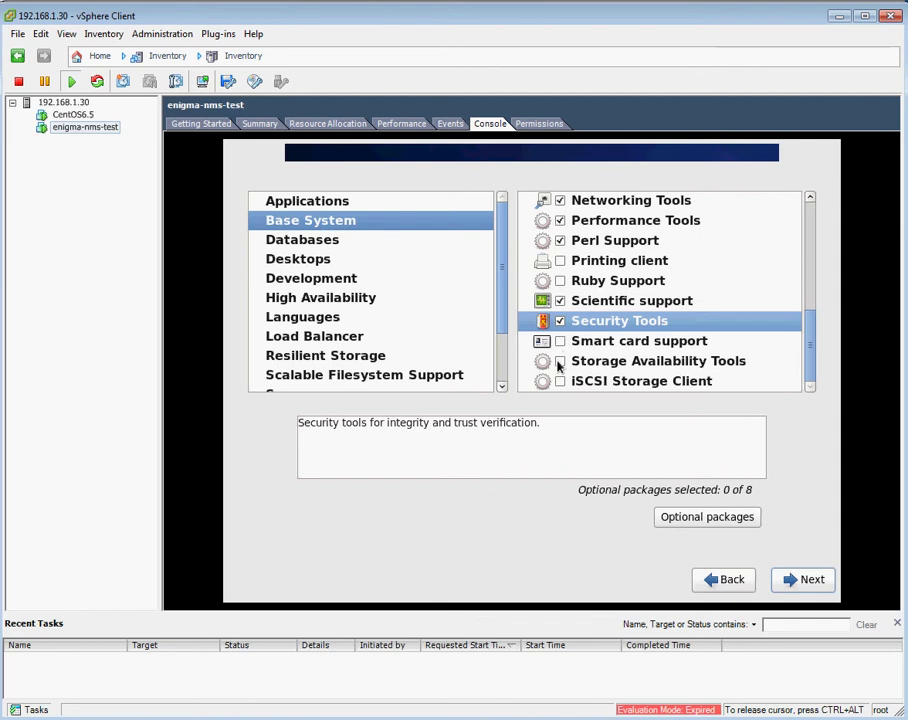
left_click(560, 362)
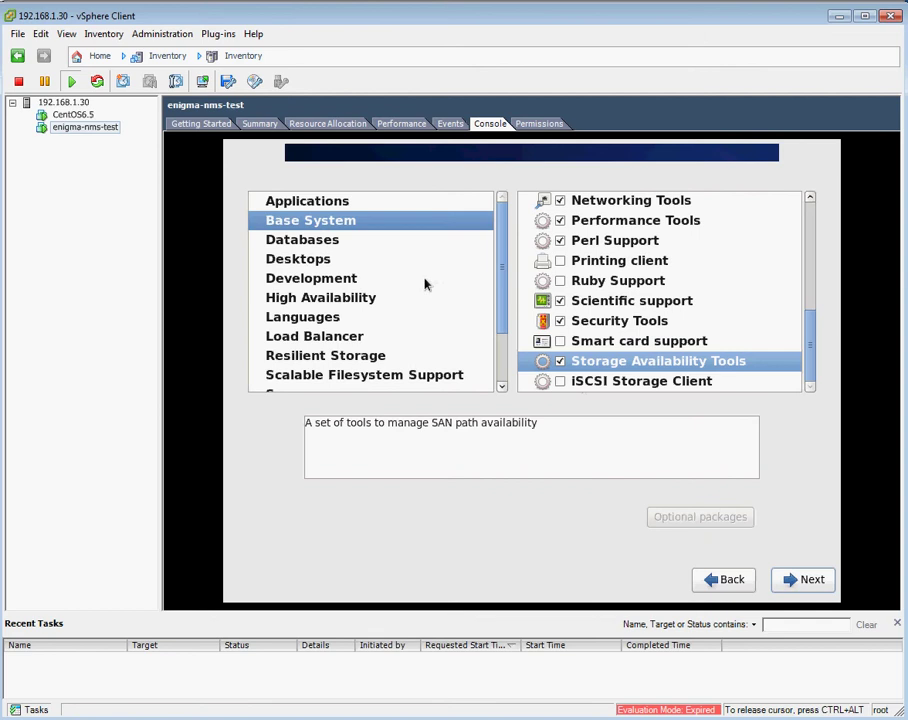
left_click(330, 240)
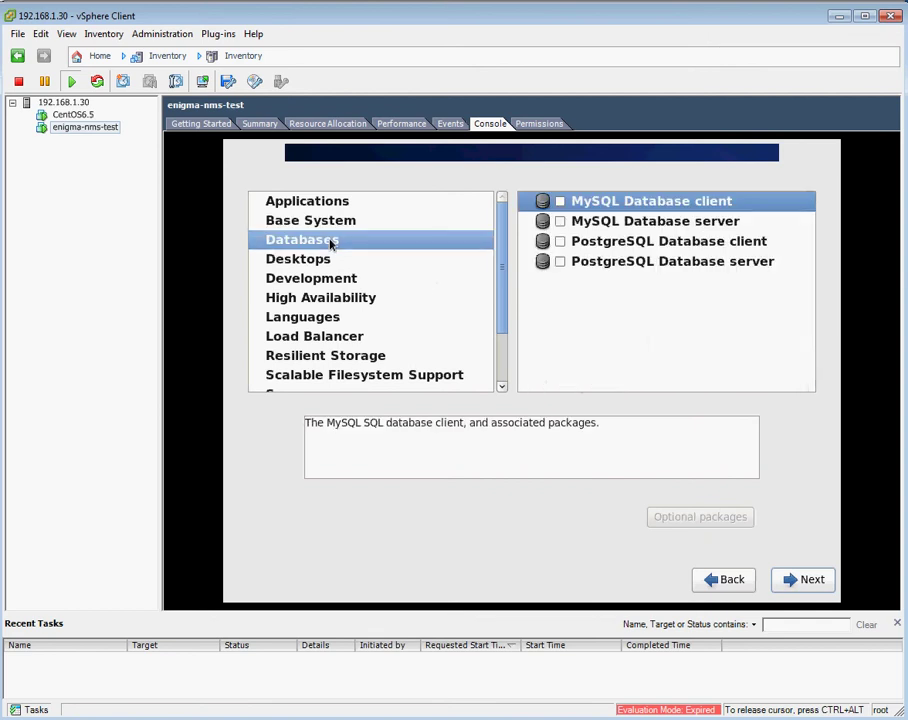
Include the MySQL Database client and server, plus the KDE Desktop.
left_click(558, 204)
left_click(560, 222)
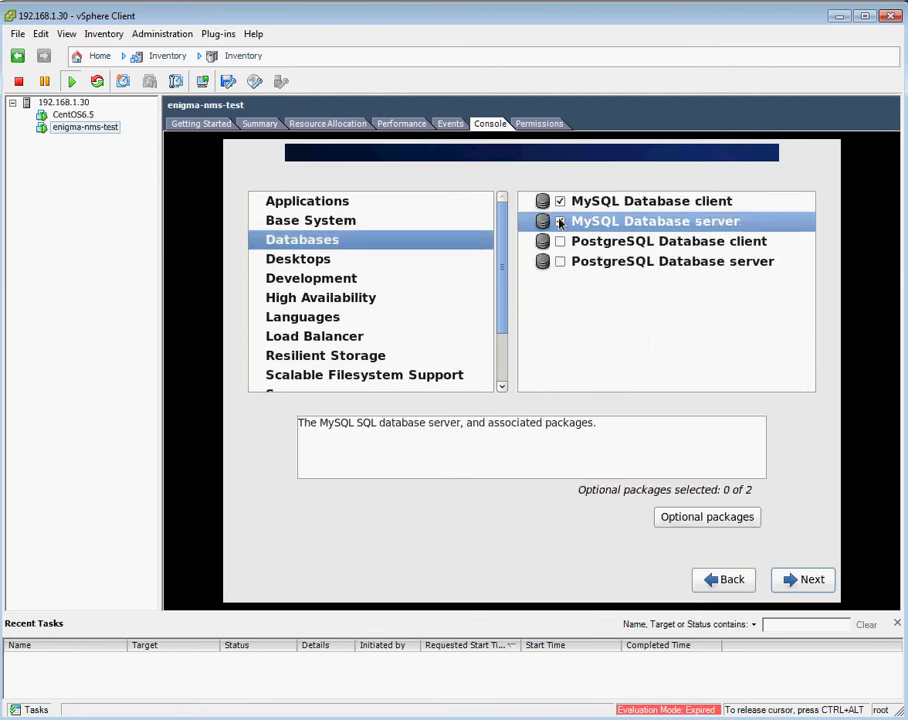
left_click(288, 264)
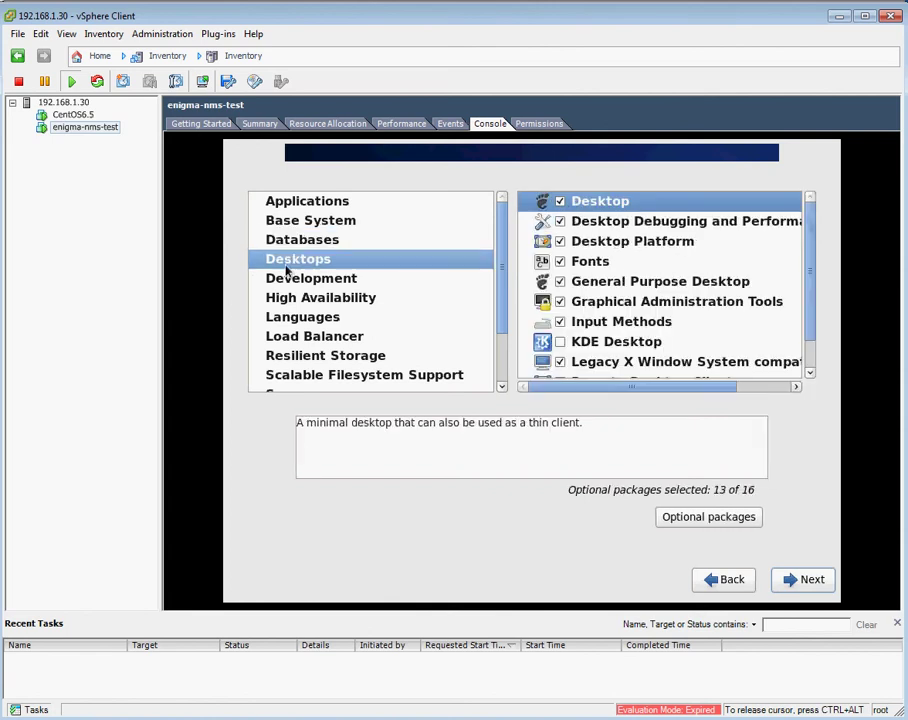
left_click(560, 342)
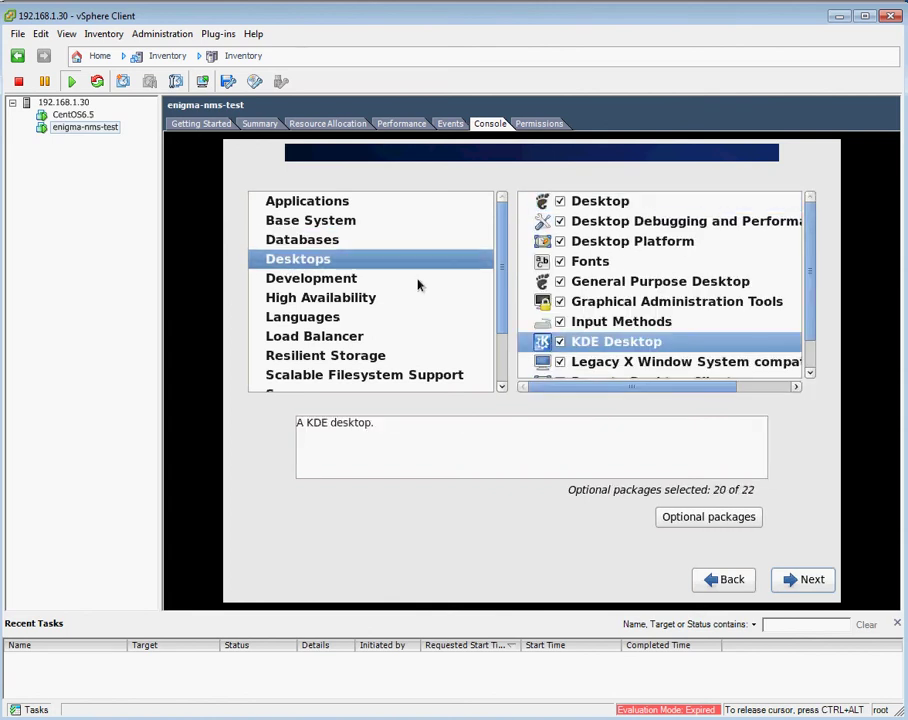
Add Additional Development, Desktop Platform Development, Development tools and Server Platform Development, skipping Eclipse.
left_click(302, 280)
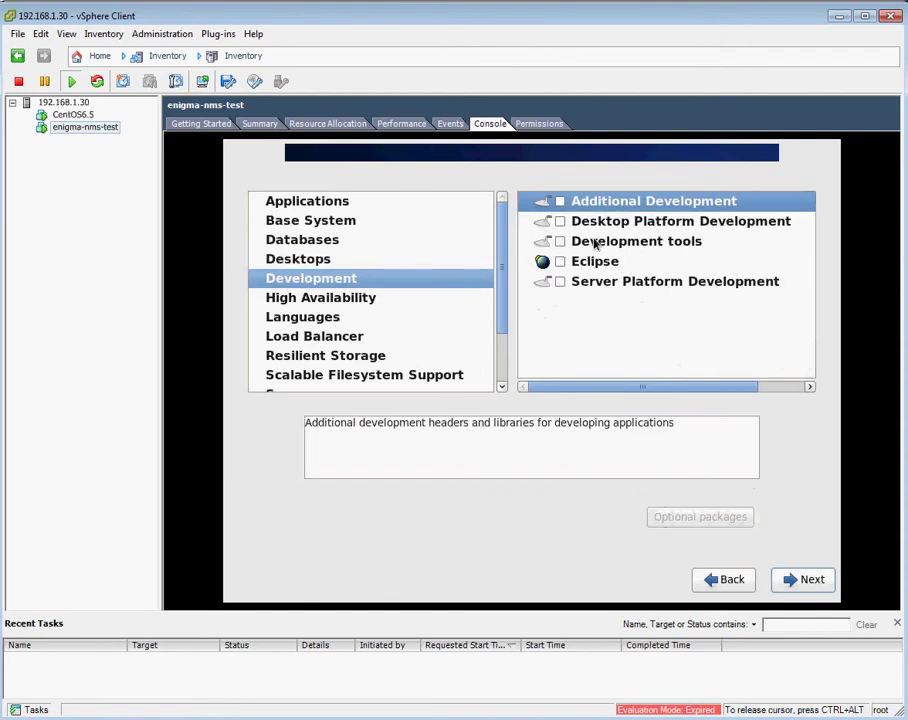
left_click(560, 201)
left_click(560, 221)
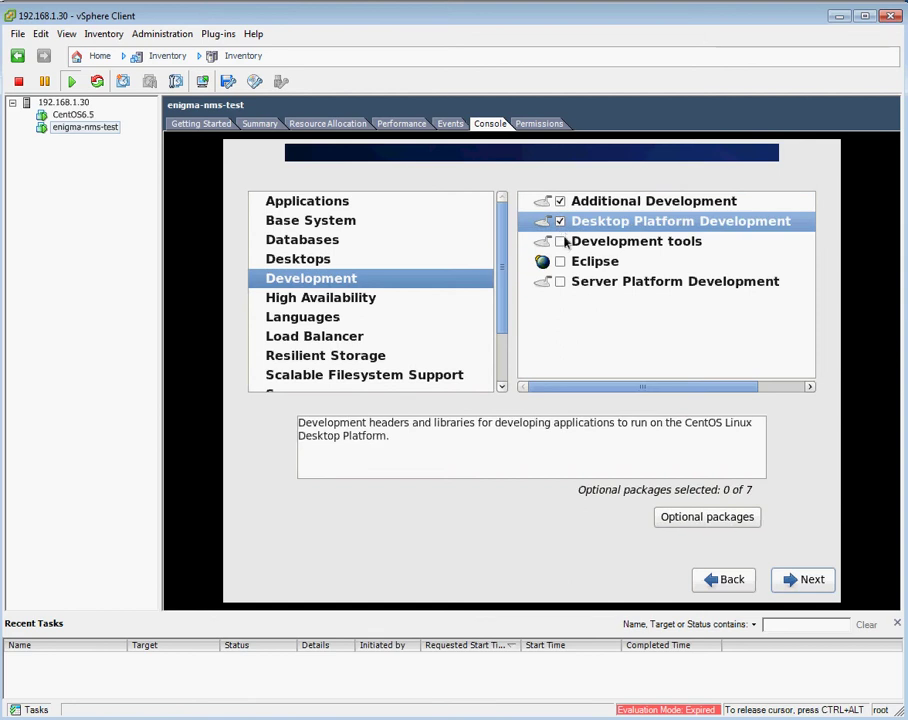
left_click(560, 241)
left_click(560, 282)
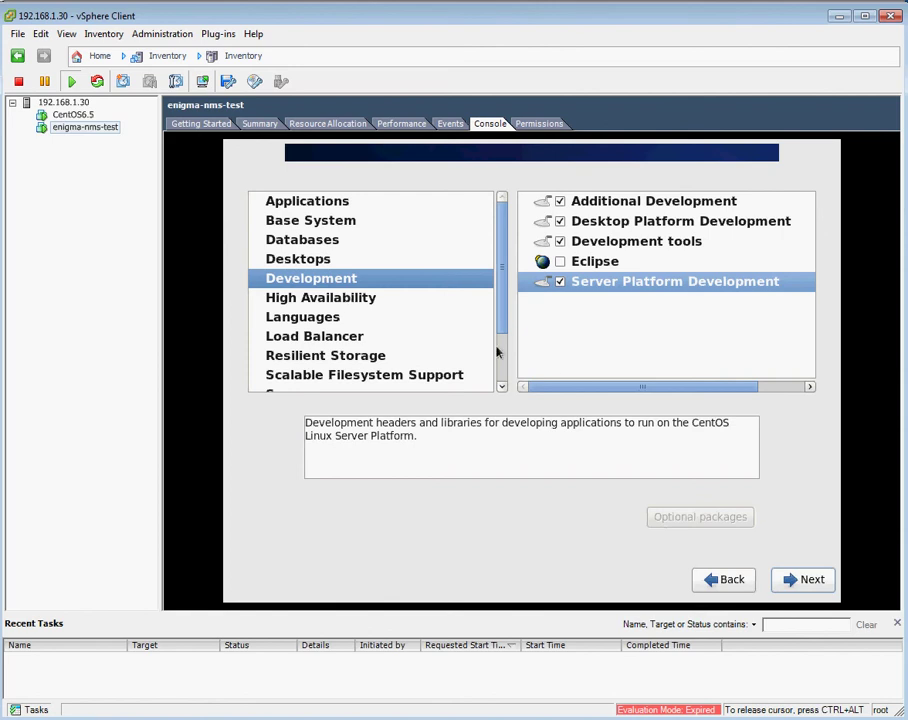
scroll(502, 390, "down", 3)
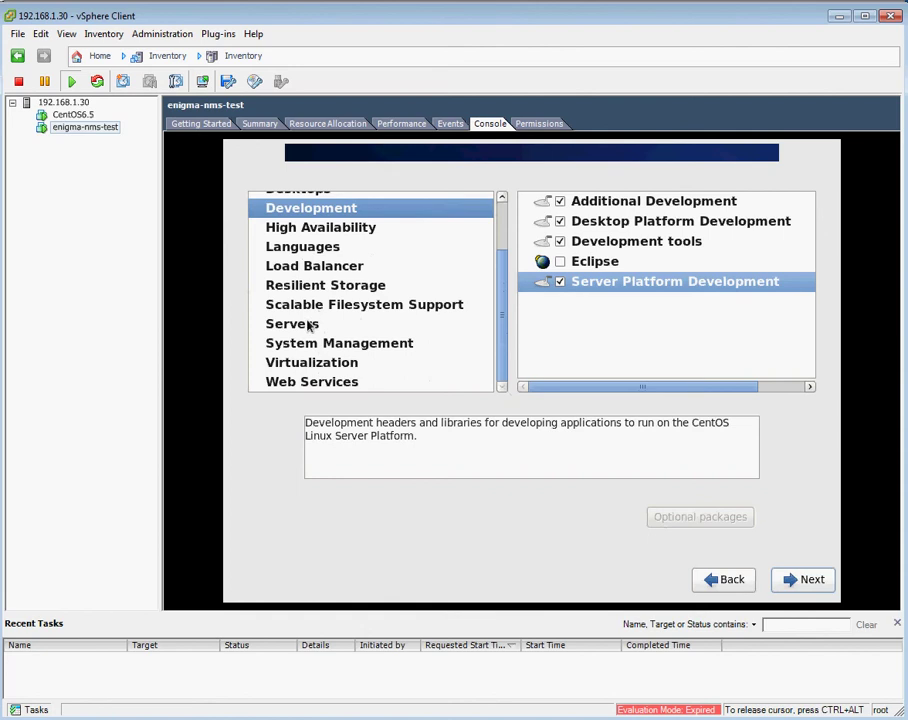
Add CIFS file server, E-mail server, FTP server, Network Infrastructure and Storage Servers, and System administration tools.
left_click(308, 325)
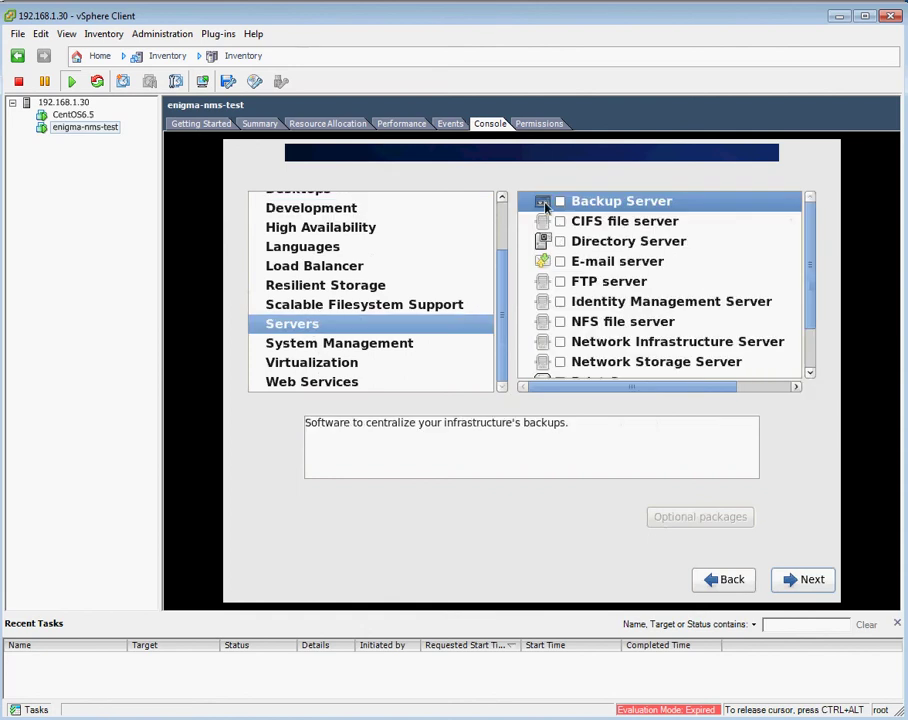
left_click(560, 221)
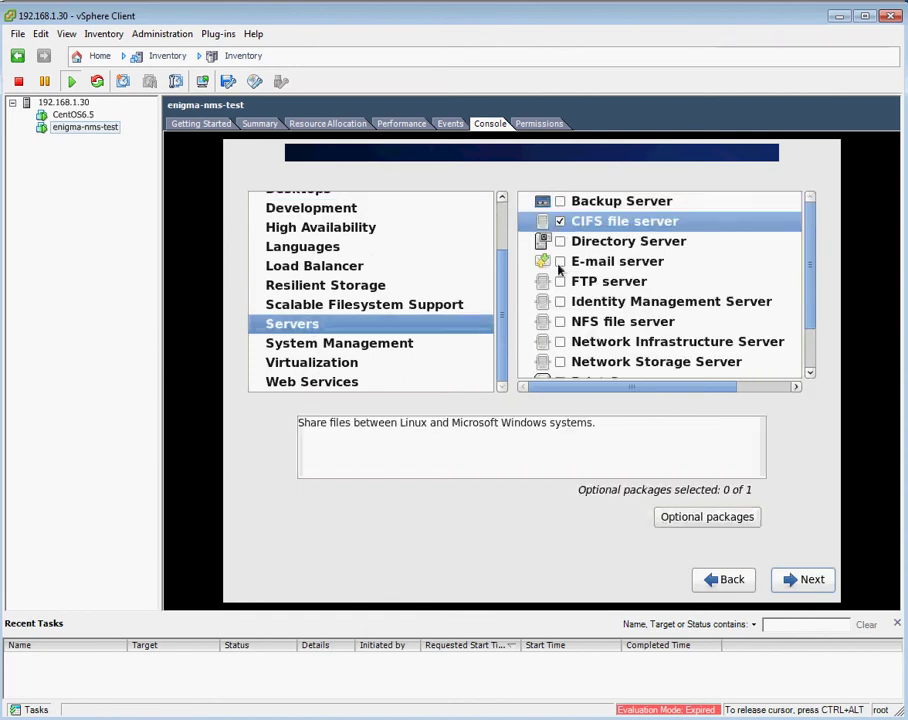
left_click(560, 262)
left_click(560, 282)
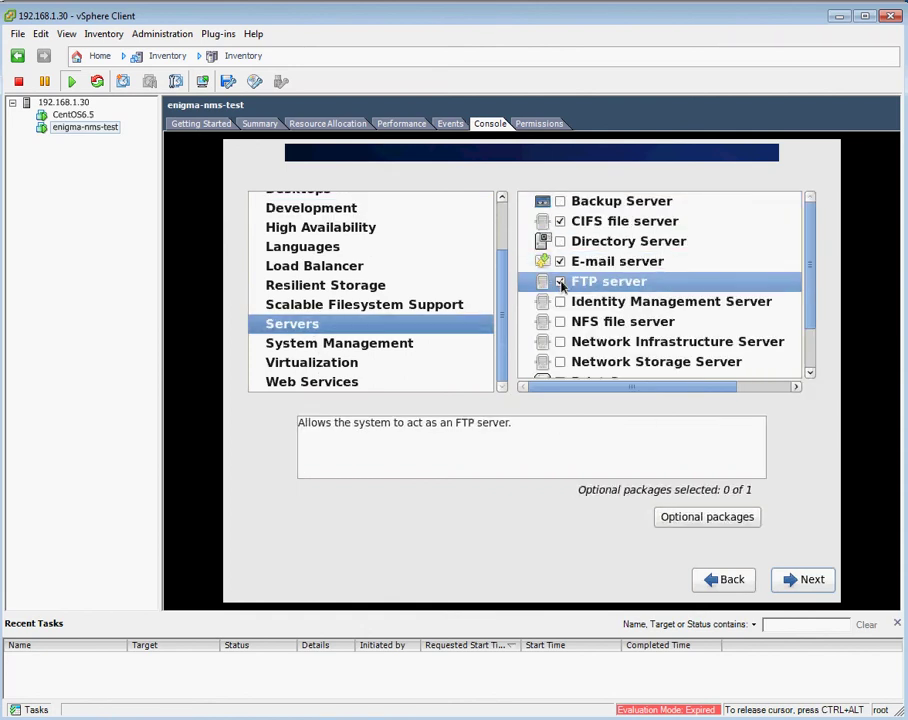
left_click(560, 342)
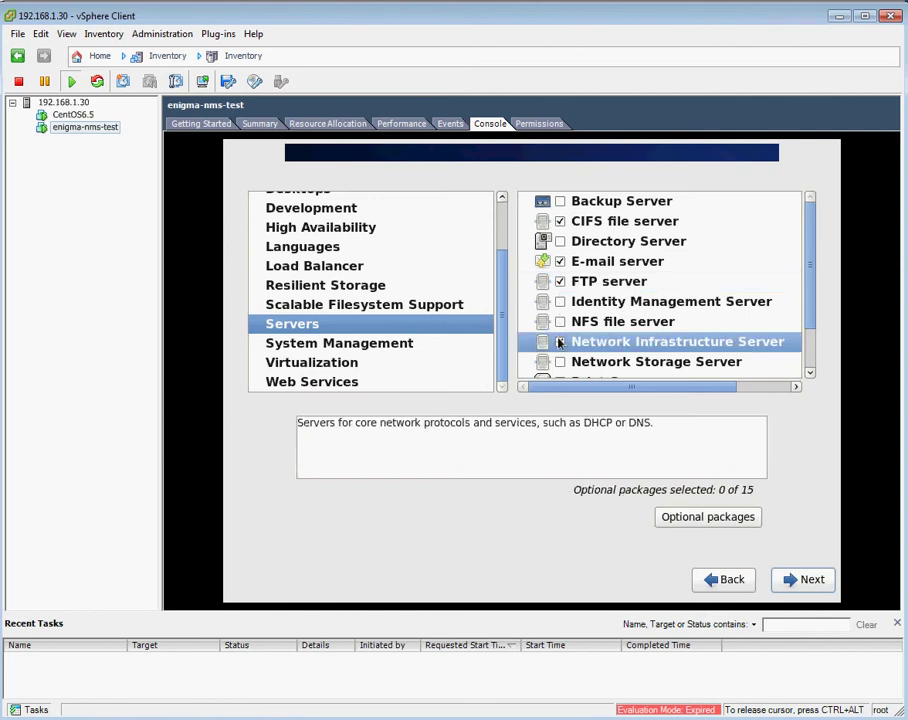
left_click(811, 372)
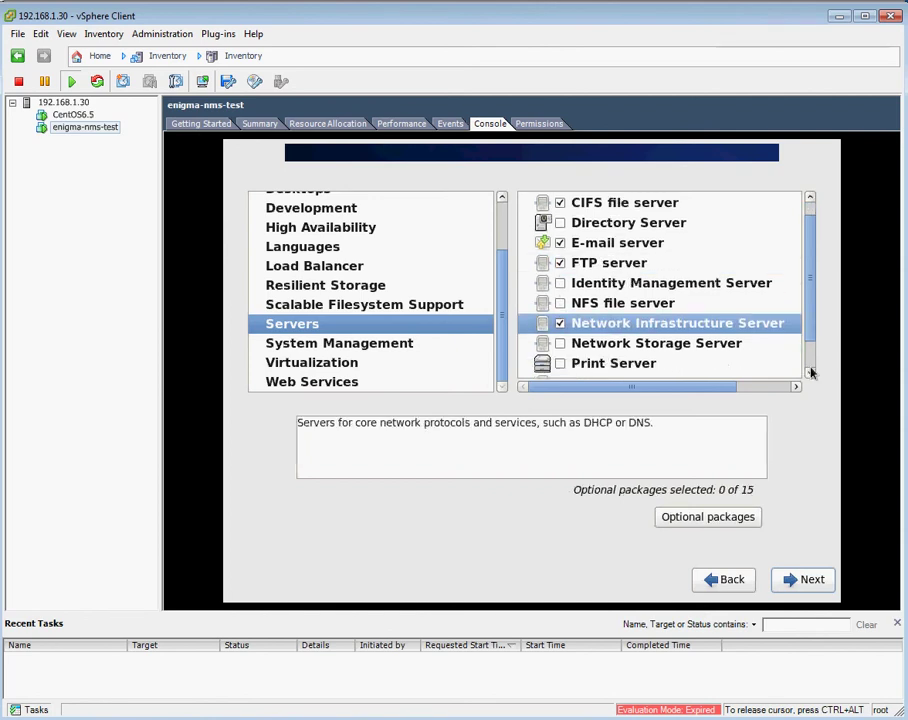
left_click(811, 372)
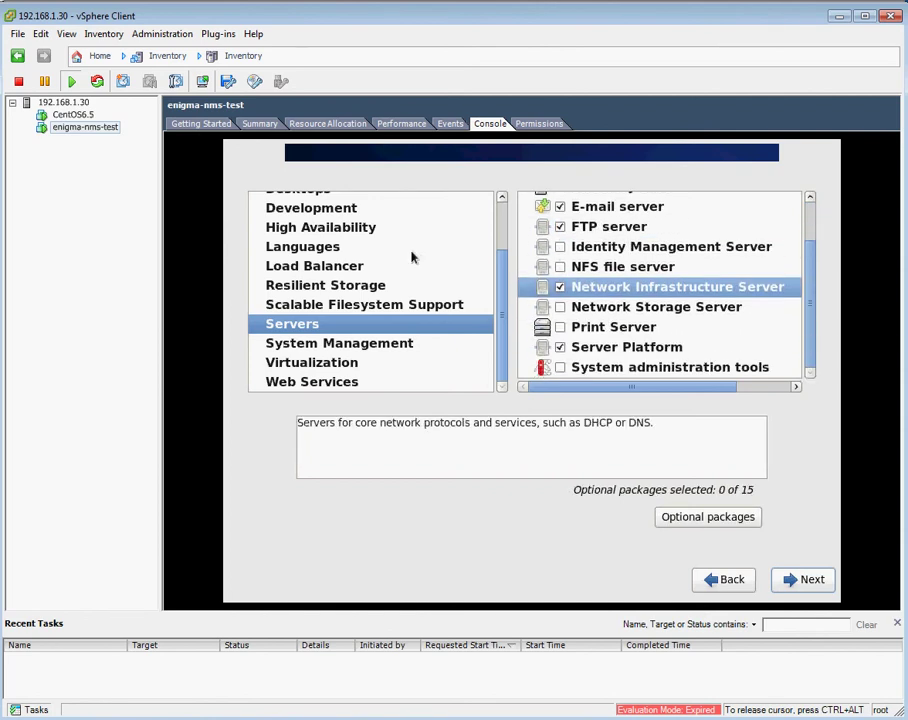
left_click(560, 307)
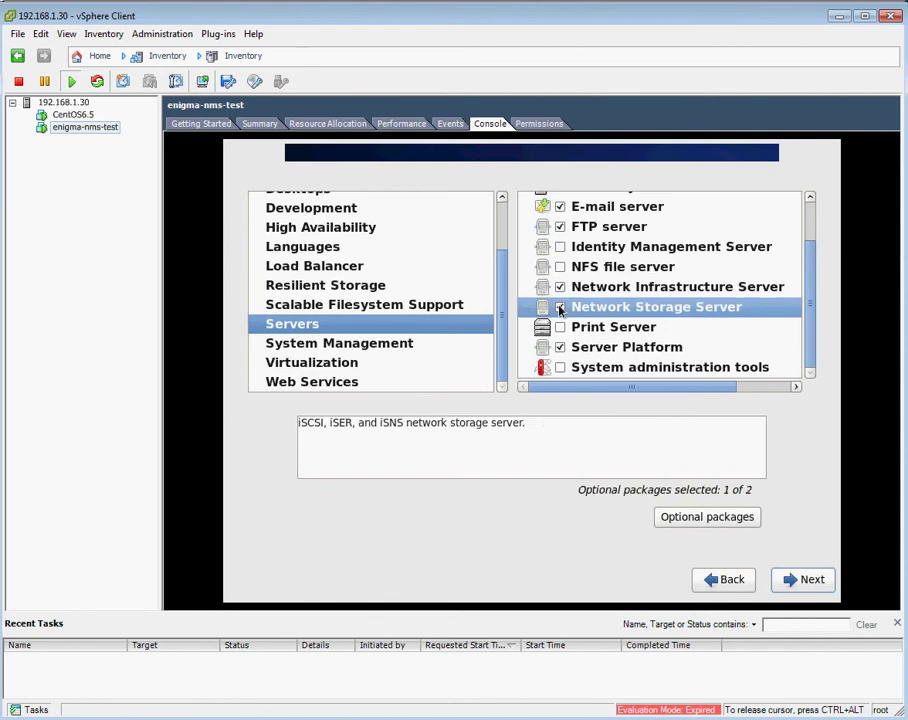
left_click(560, 367)
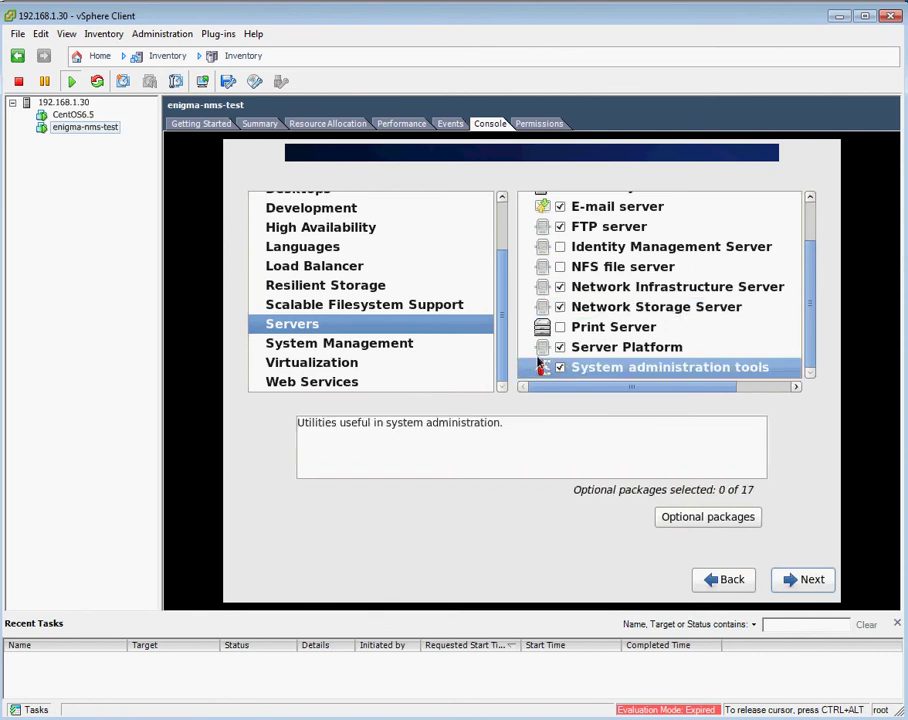
Under System Management, include Messaging Client Support, SNMP Support and the hardware frameworks.
left_click(376, 345)
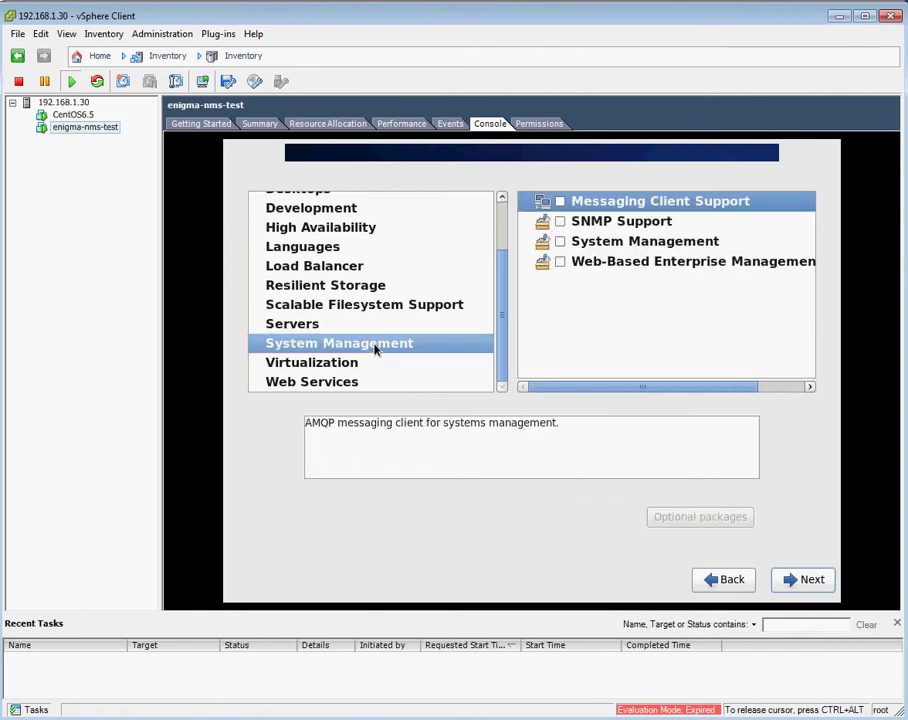
left_click(560, 203)
left_click(561, 222)
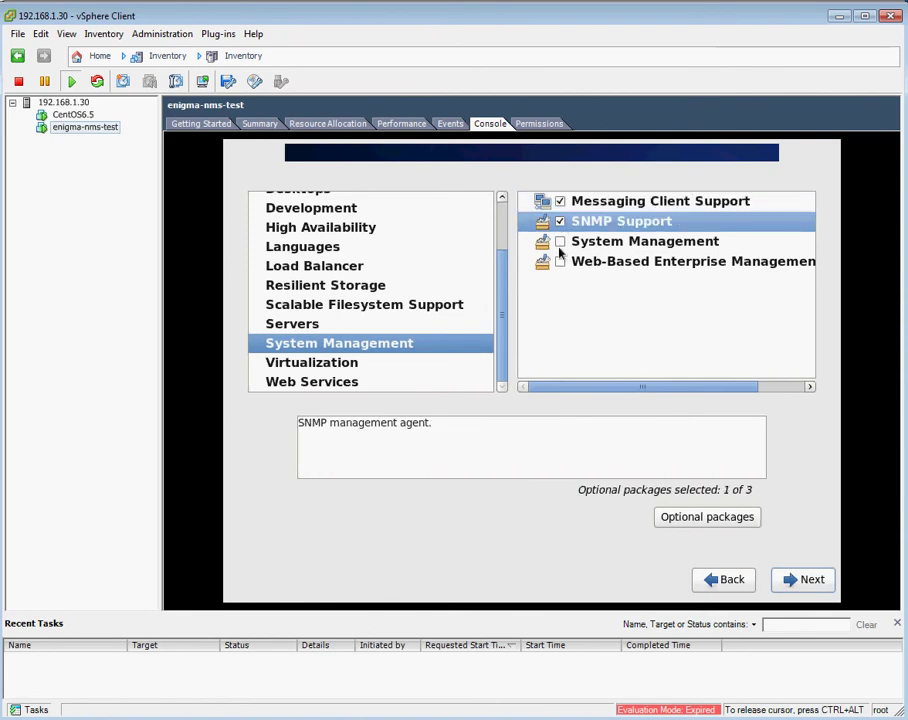
left_click(560, 242)
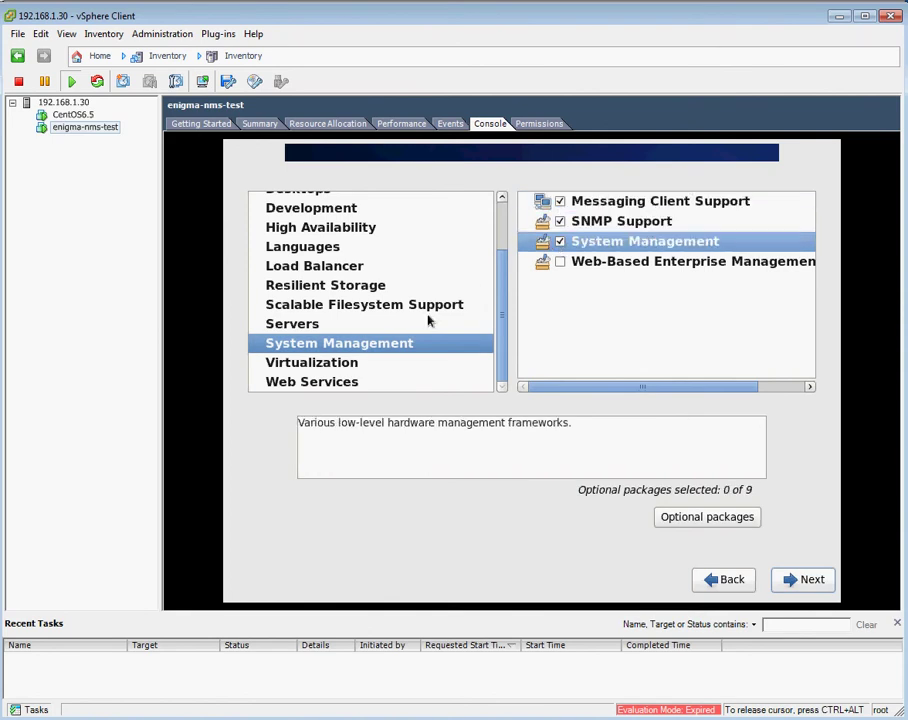
Include PHP Support, Web Server and Web Servlet Engine, then start the installation.
left_click(342, 384)
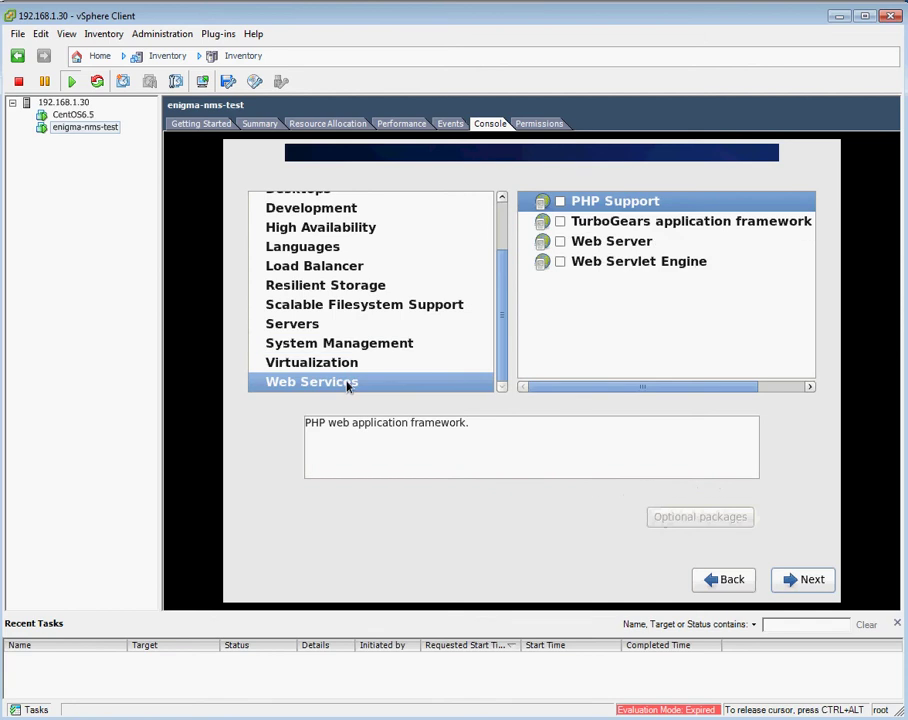
left_click(560, 202)
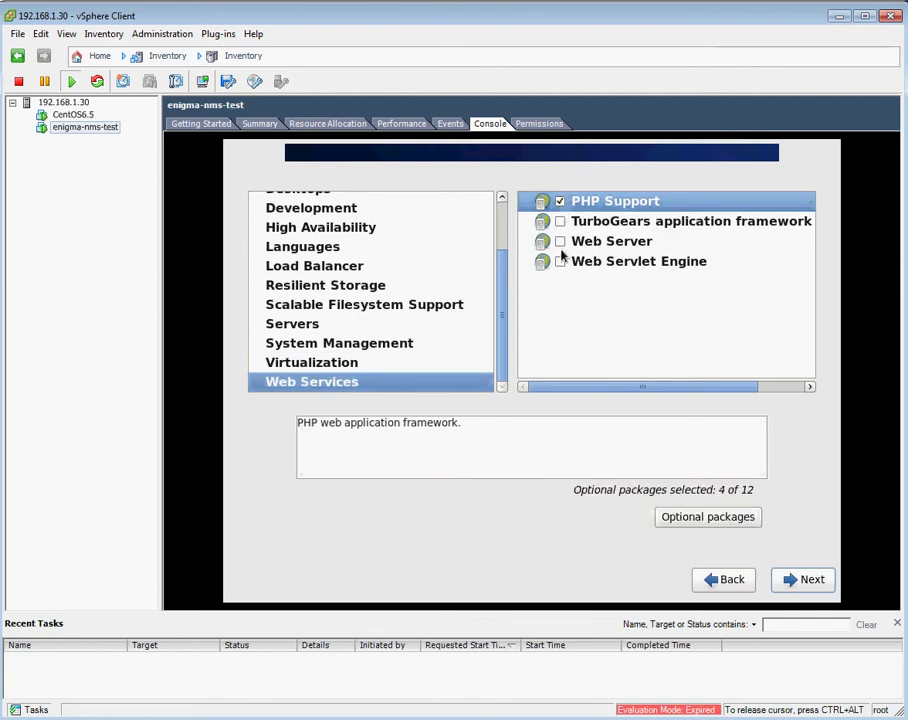
left_click(560, 241)
left_click(560, 262)
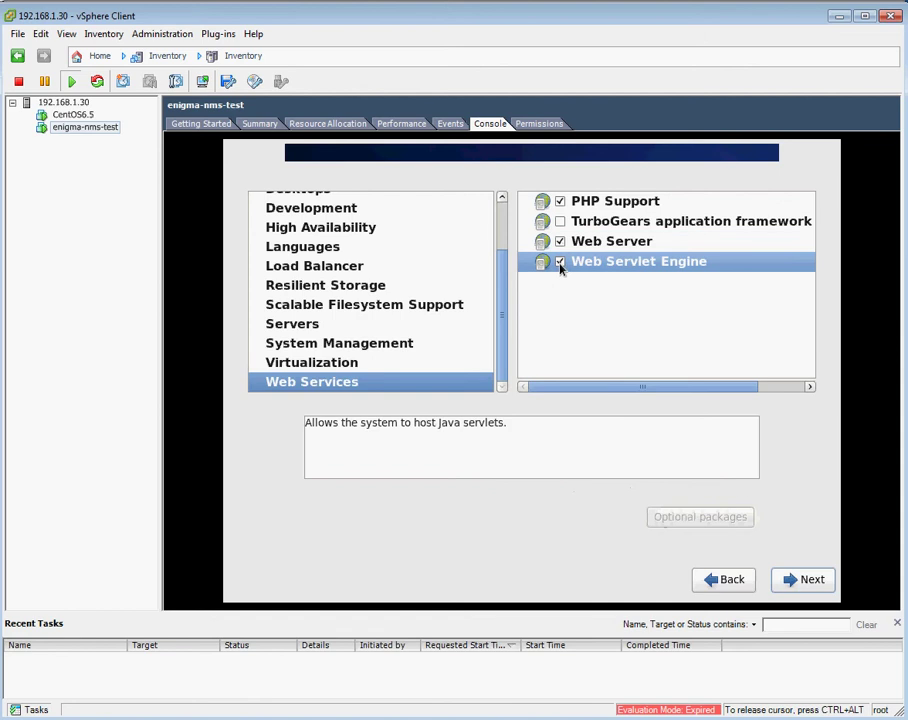
left_click(806, 580)
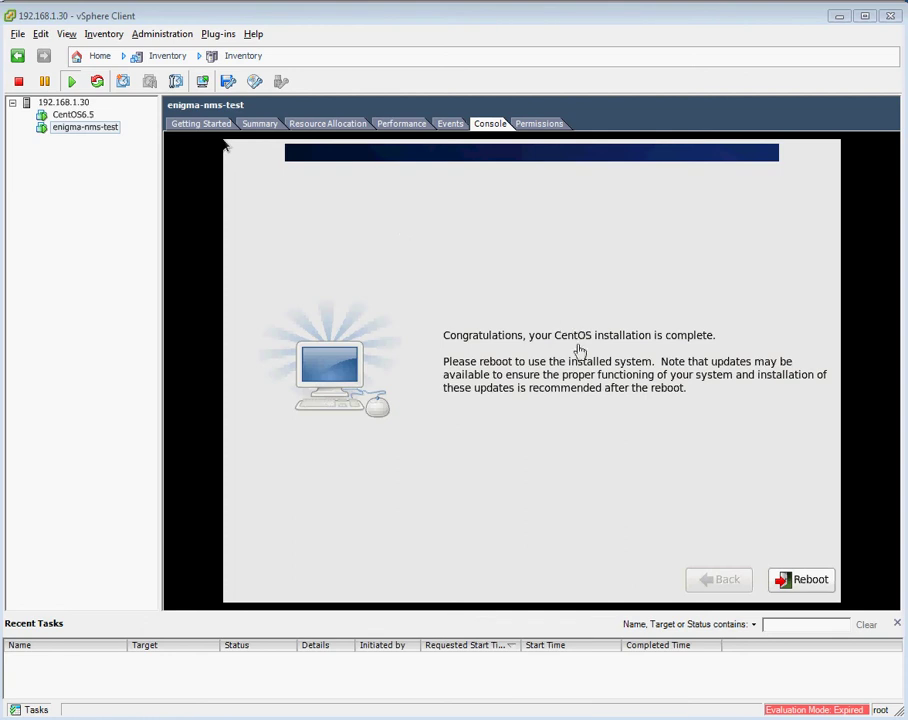
Once installation completes, reboot the VM into the installed CentOS system.
left_click(640, 368)
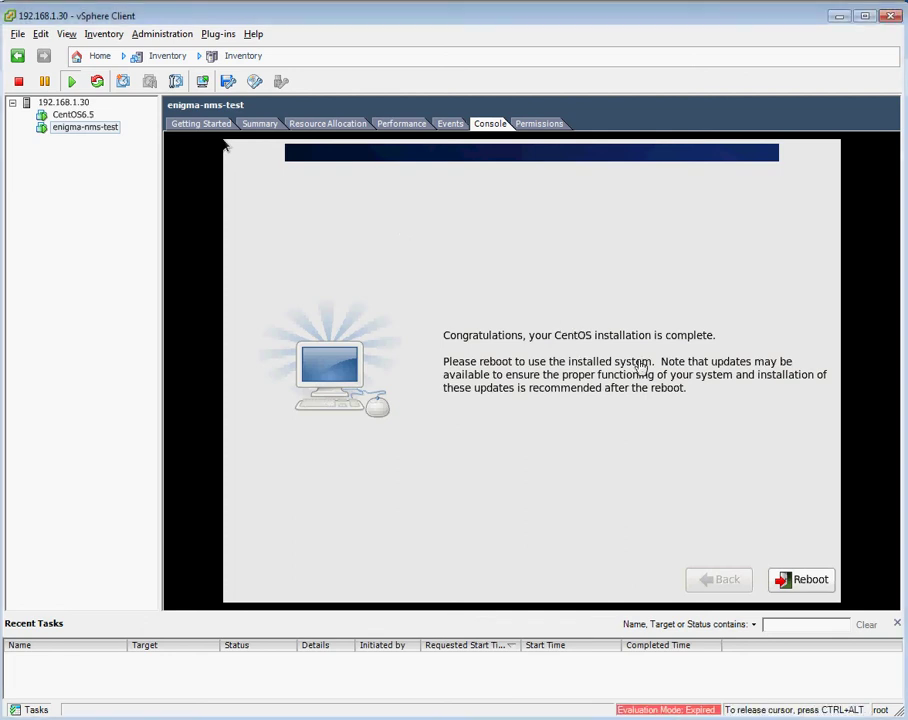
left_click(801, 580)
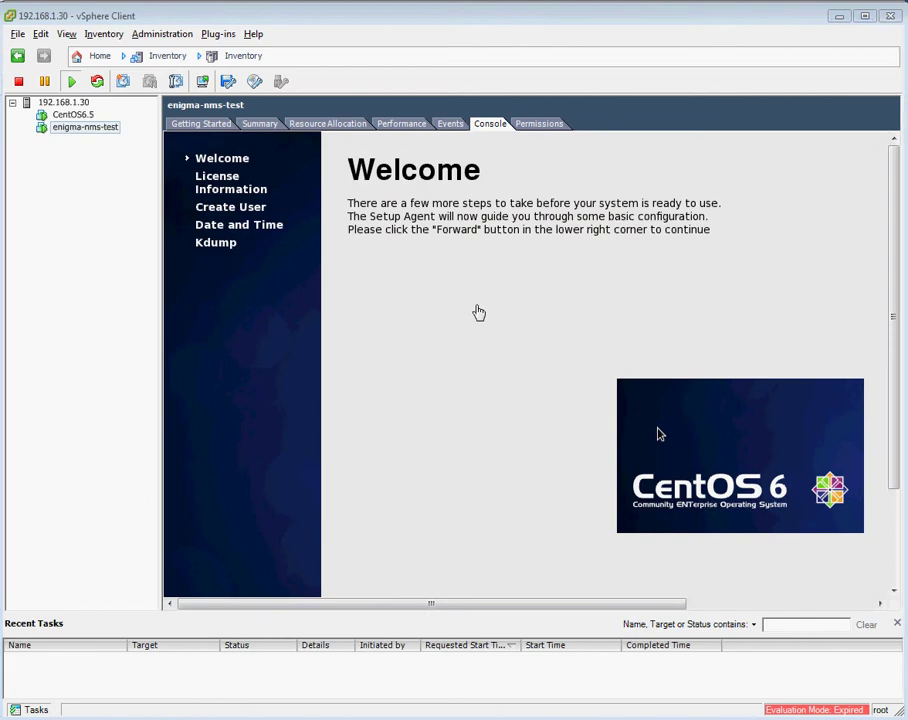
Go forward from the Welcome page and accept the CentOS License Agreement.
left_click(479, 313)
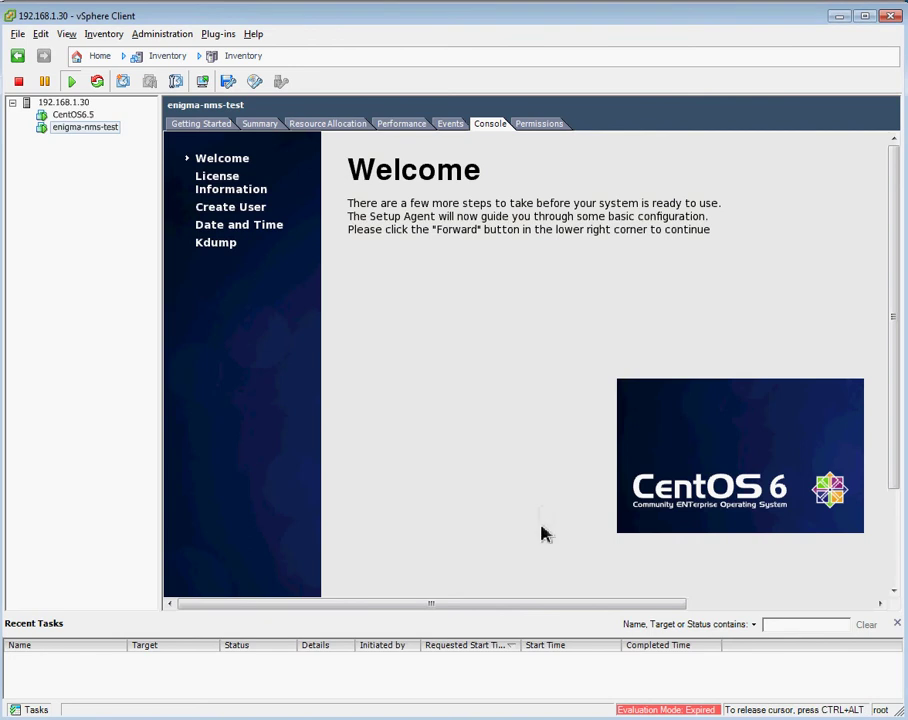
left_click_drag(555, 604, 827, 622)
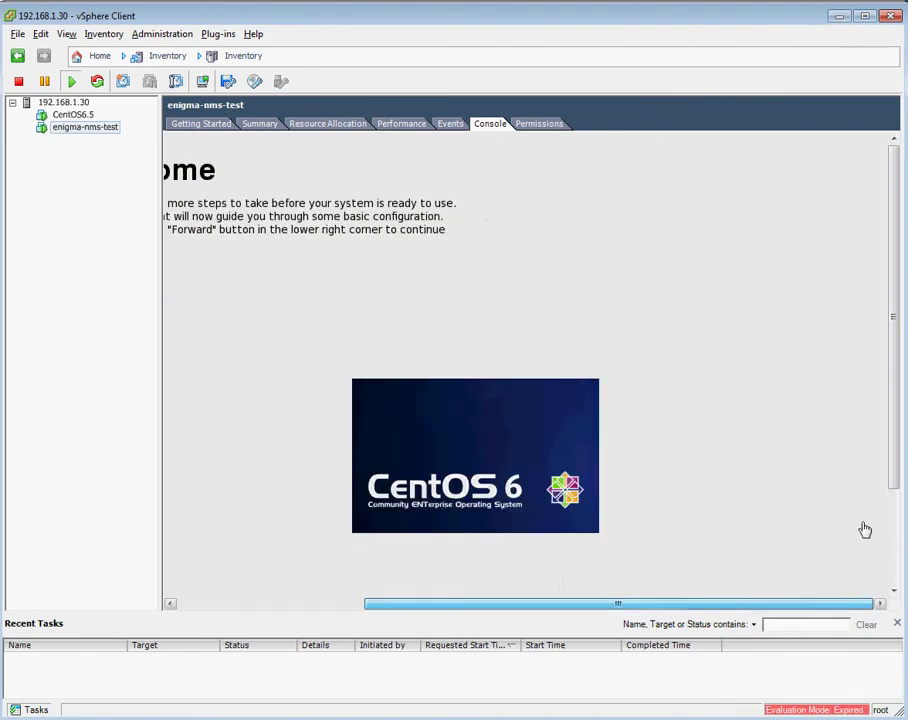
left_click_drag(900, 478, 898, 606)
left_click(832, 563)
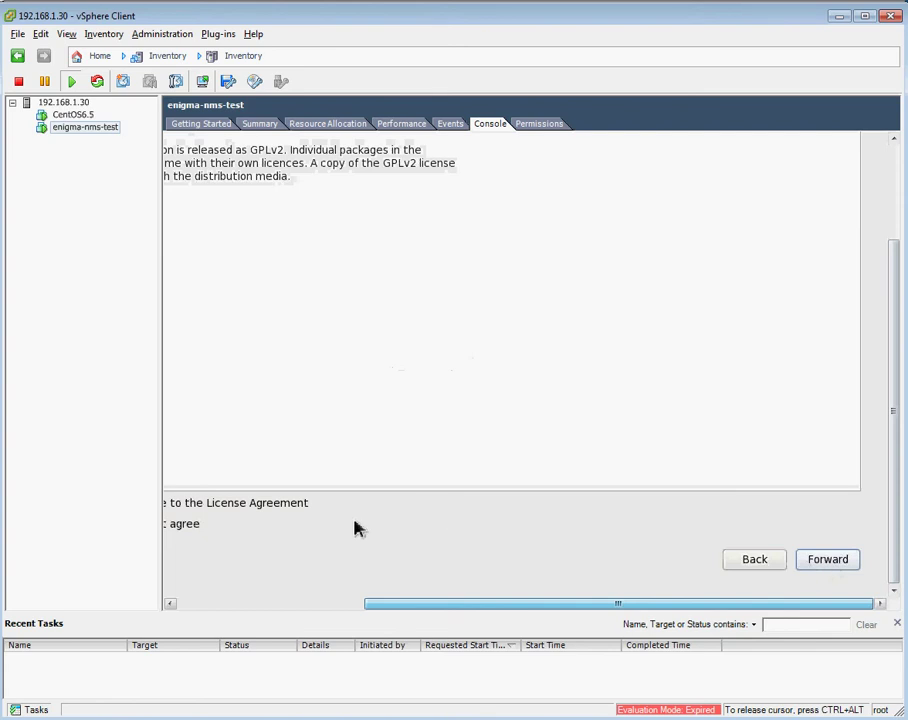
left_click_drag(868, 604, 827, 602)
left_click(833, 562)
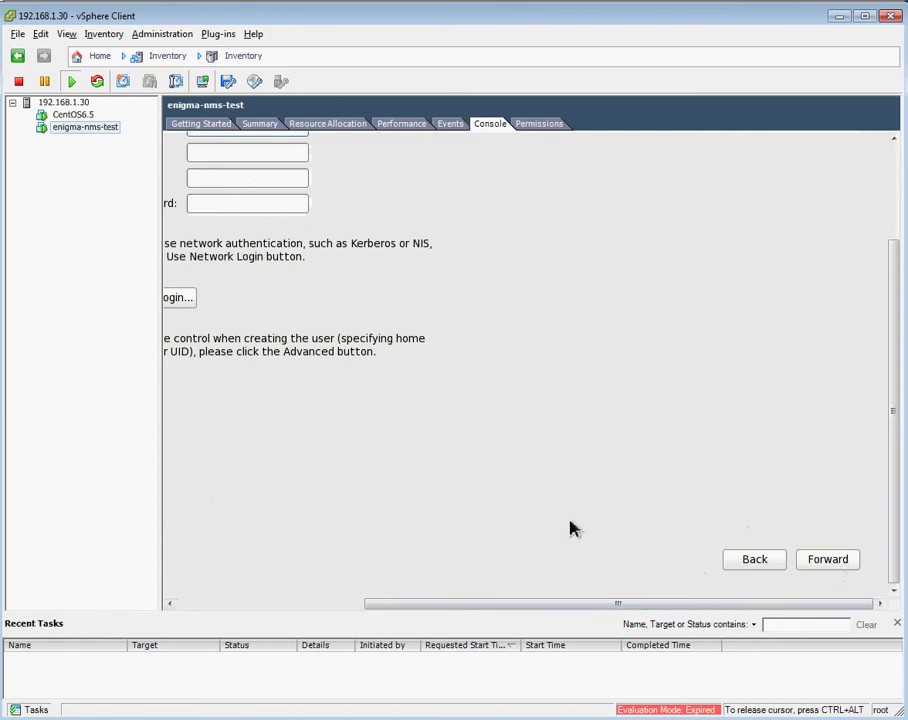
left_click_drag(545, 607, 414, 607)
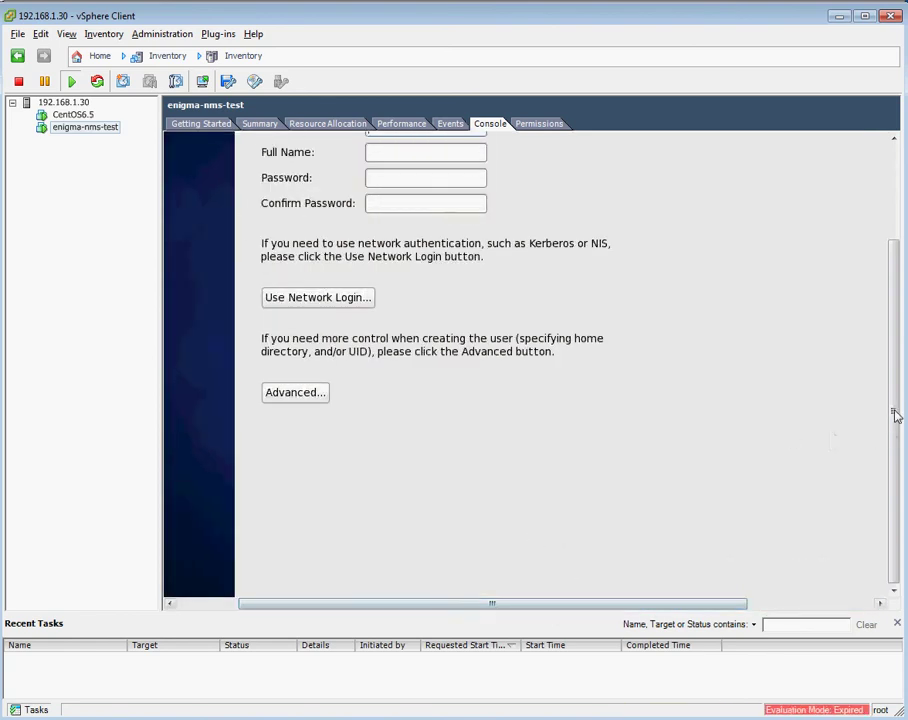
left_click_drag(896, 416, 894, 300)
Create user 'admin' with full name 'System Admin', enter and confirm the chosen password, and submit.
left_click(450, 296)
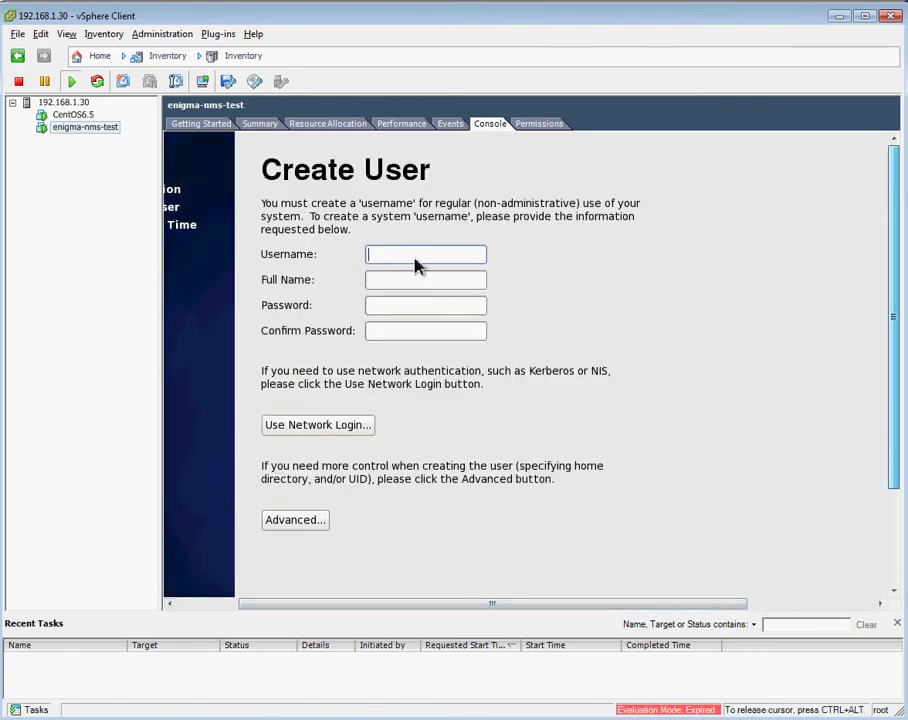
type("admin")
key("Tab")
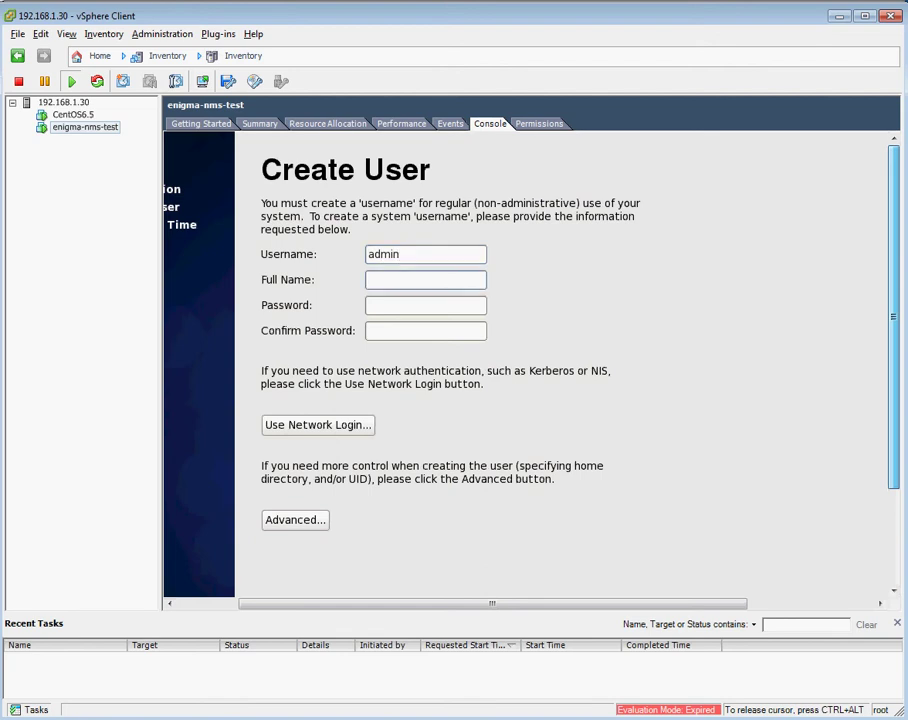
type("System Admin")
key("Tab")
type("password")
key("Tab")
type("password")
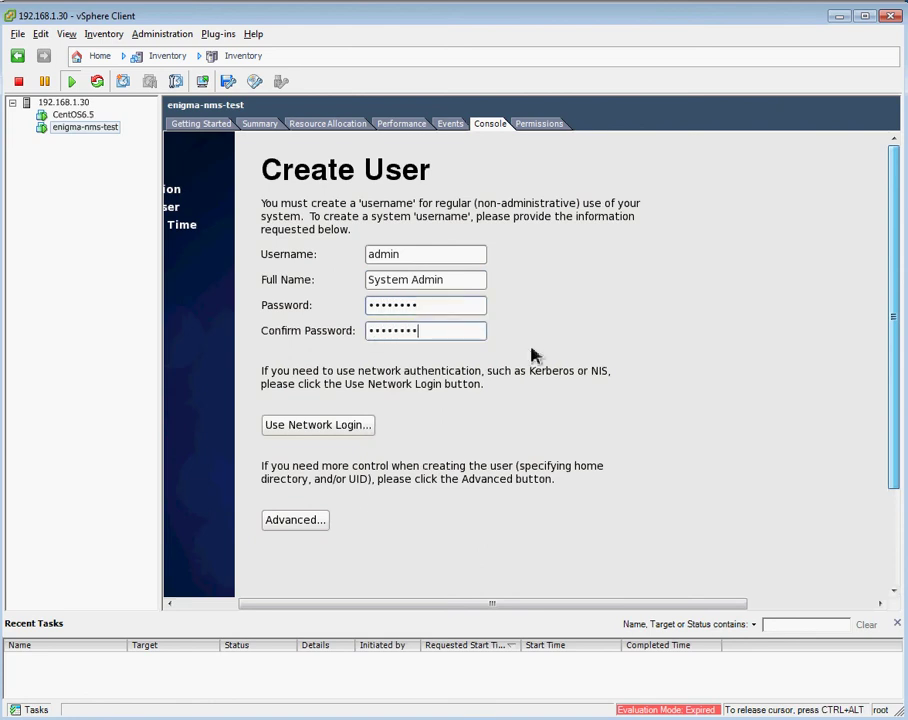
left_click_drag(896, 436, 894, 594)
left_click(776, 605)
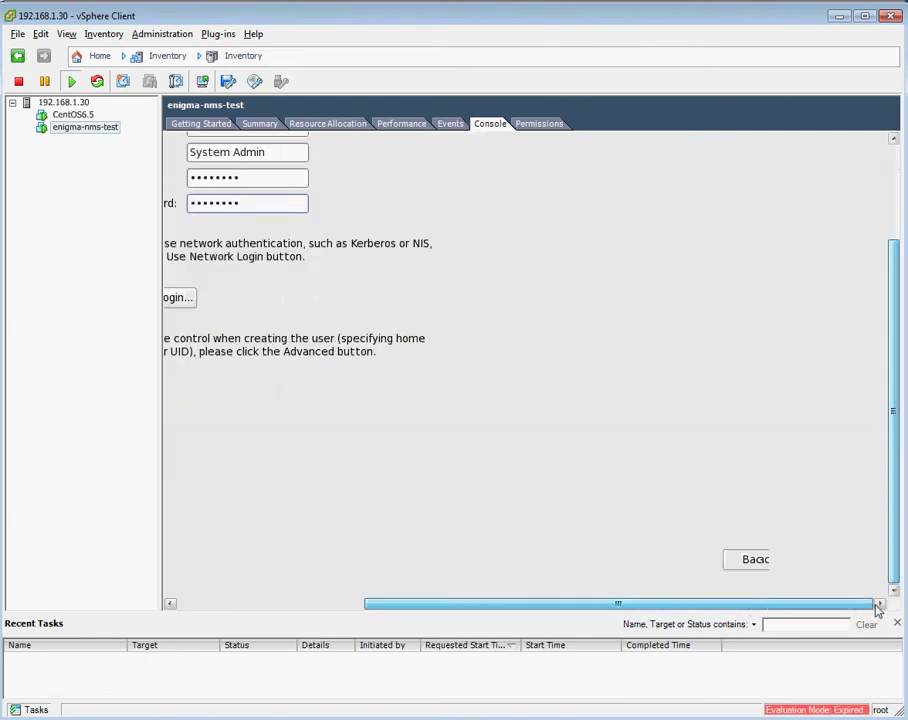
left_click(826, 566)
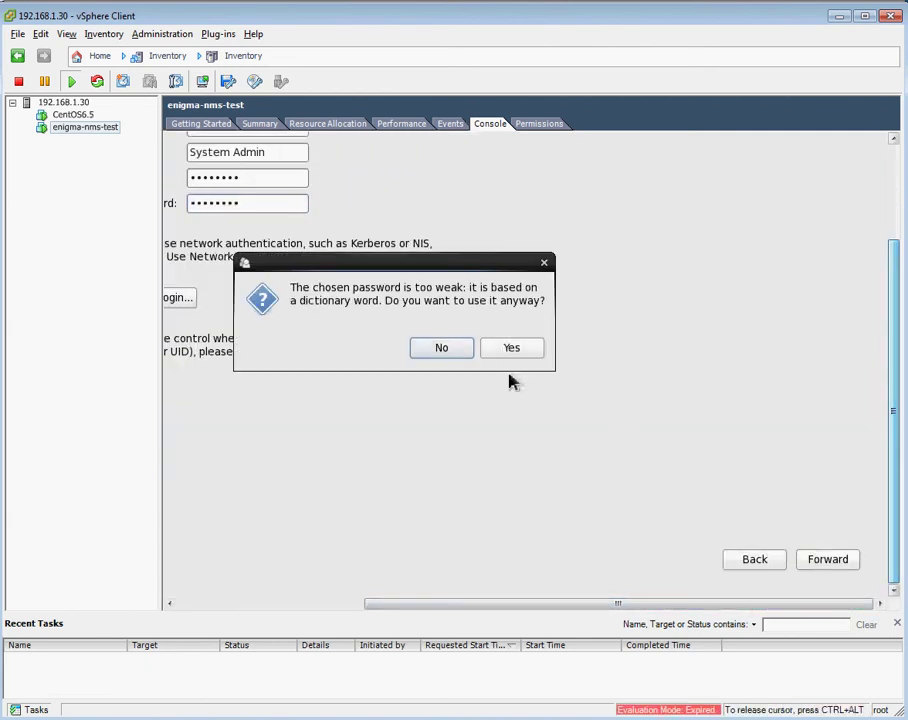
Accept the weak password, then set the clock to 13:50 on 30 December 2014 and continue.
left_click(512, 352)
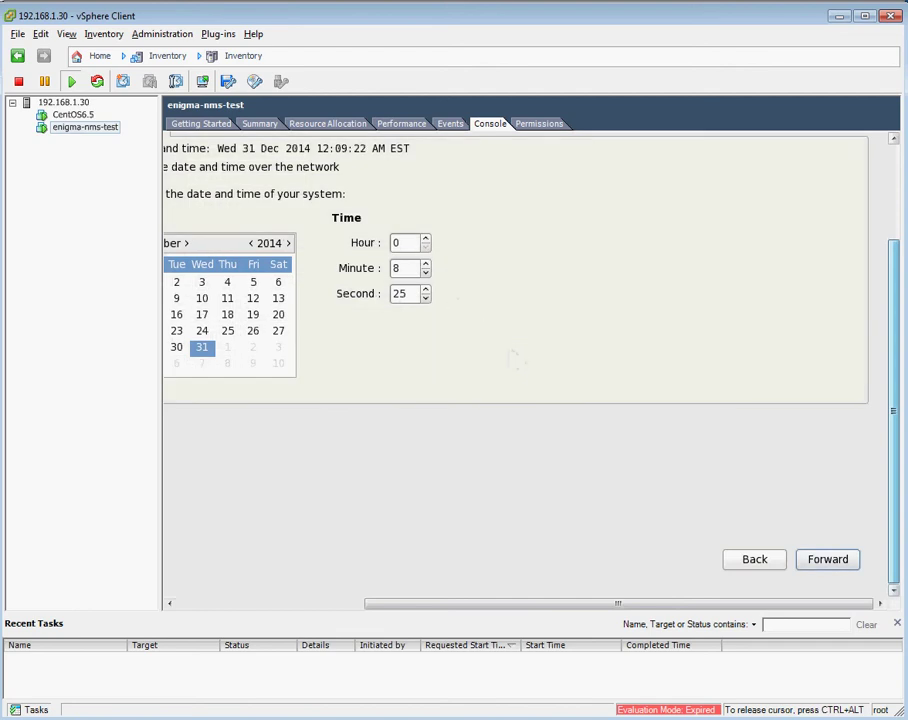
left_click(402, 243)
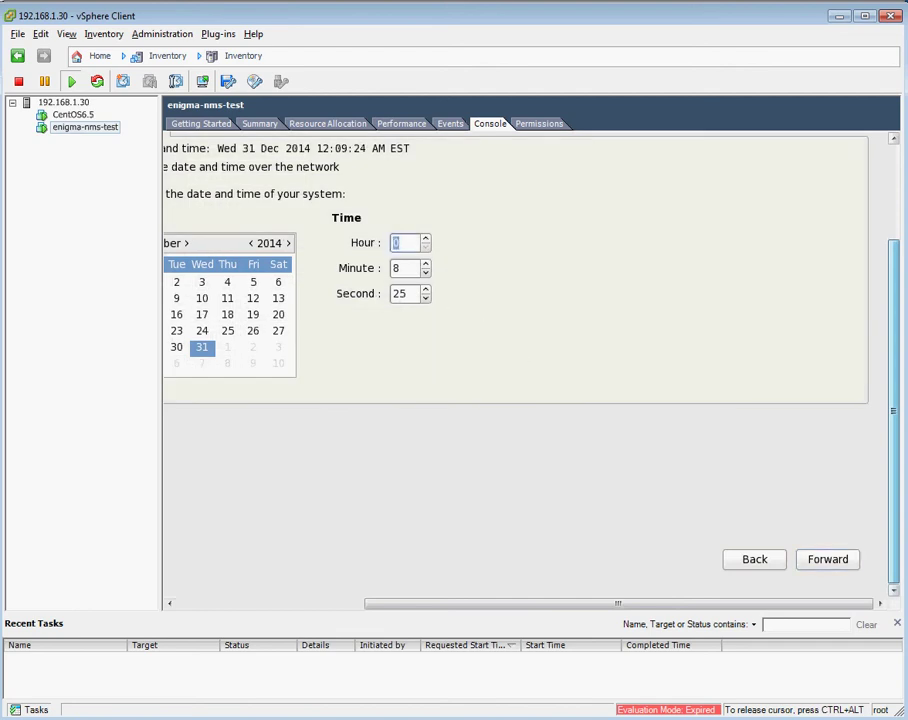
type("13")
left_click(402, 270)
type("50")
left_click(176, 347)
left_click(822, 567)
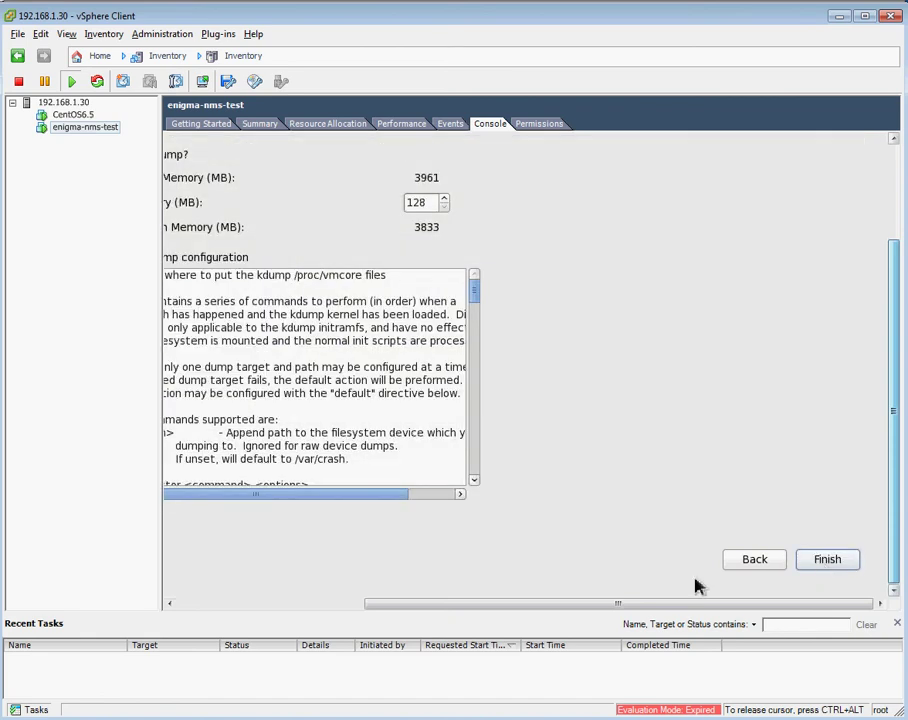
Disable kdump, finish the CentOS first-boot setup and confirm the reboot notices.
left_click_drag(586, 606, 337, 509)
left_click(366, 156)
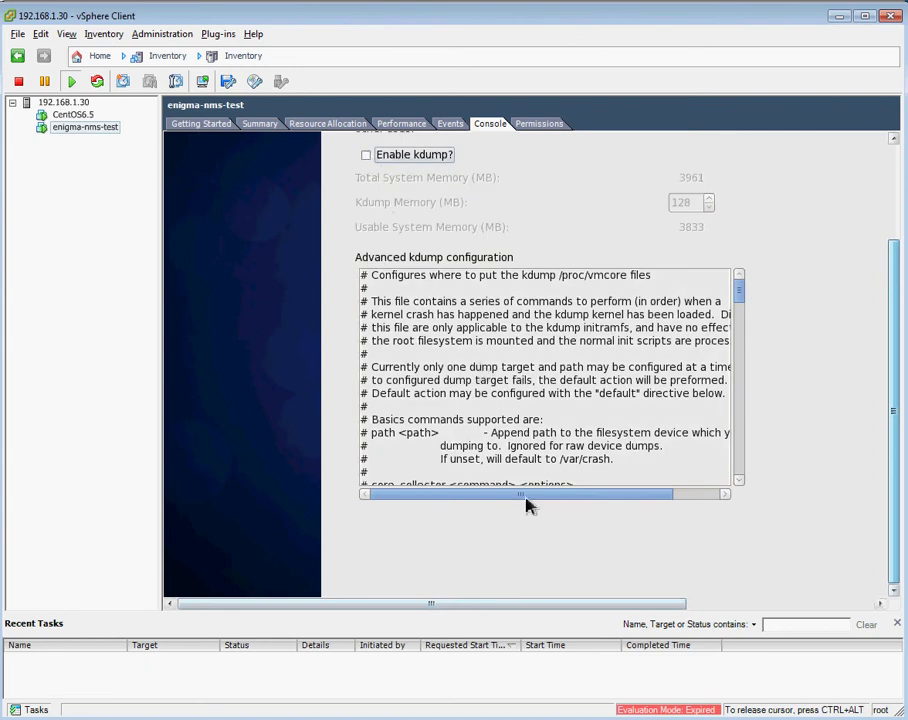
left_click(860, 604)
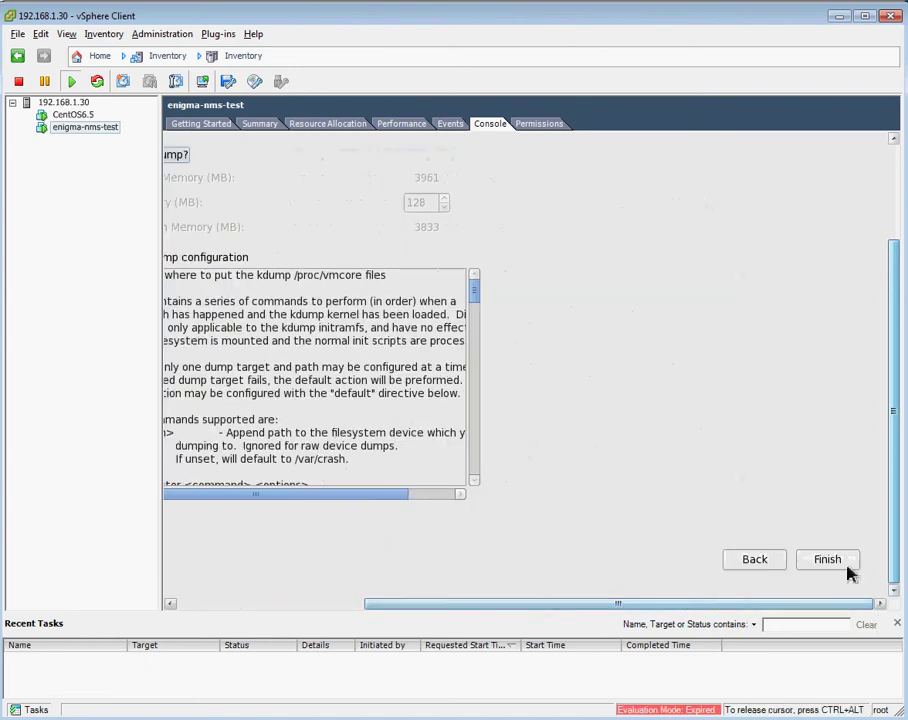
left_click(836, 563)
left_click(511, 358)
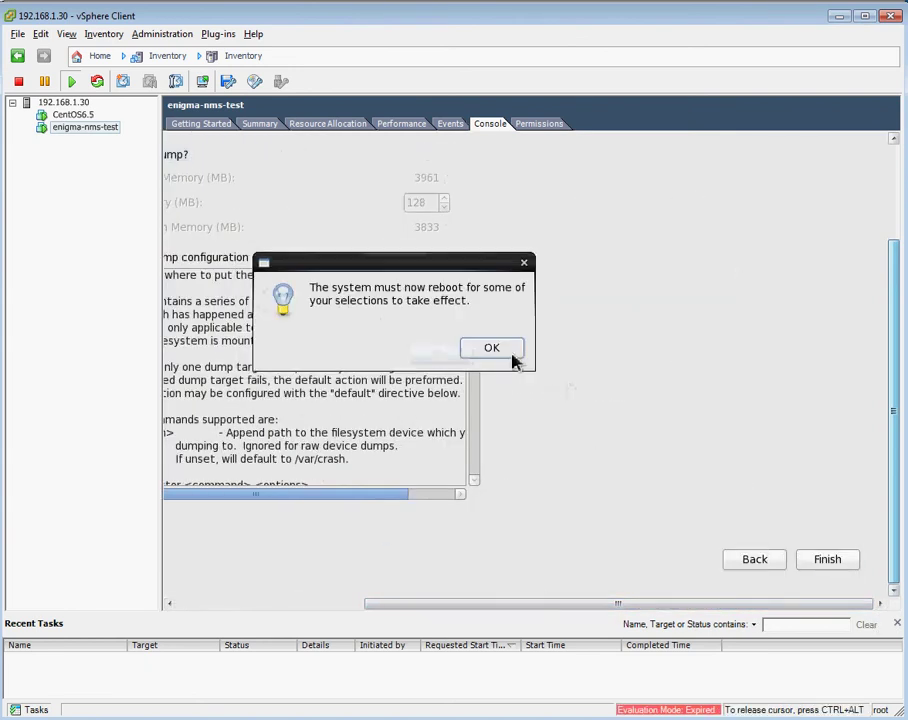
left_click(503, 357)
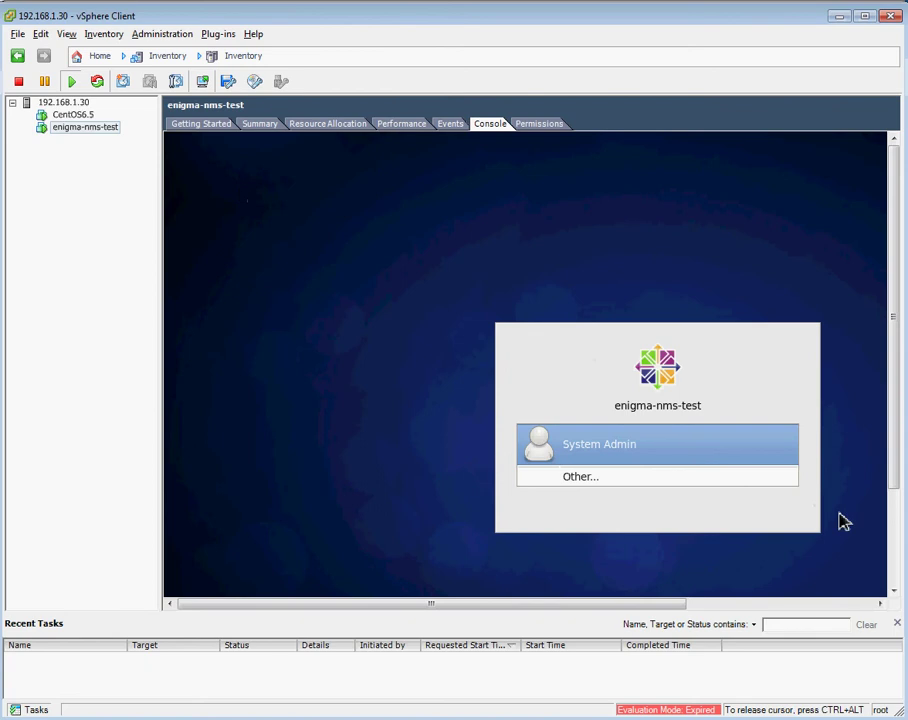
Log in to the CentOS desktop as the new user with their password.
left_click(612, 452)
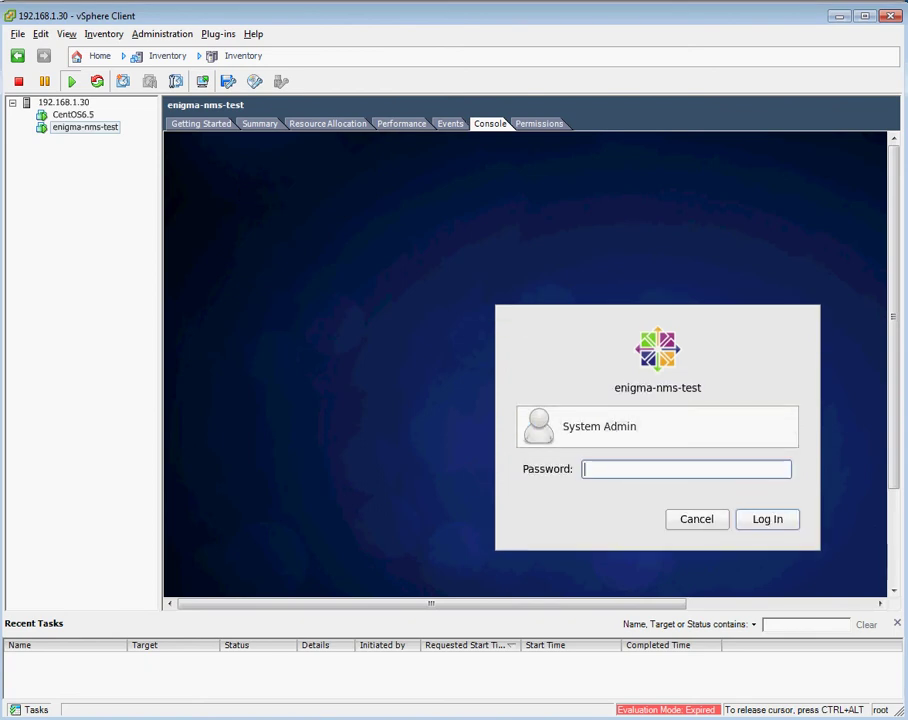
type("********")
left_click(767, 521)
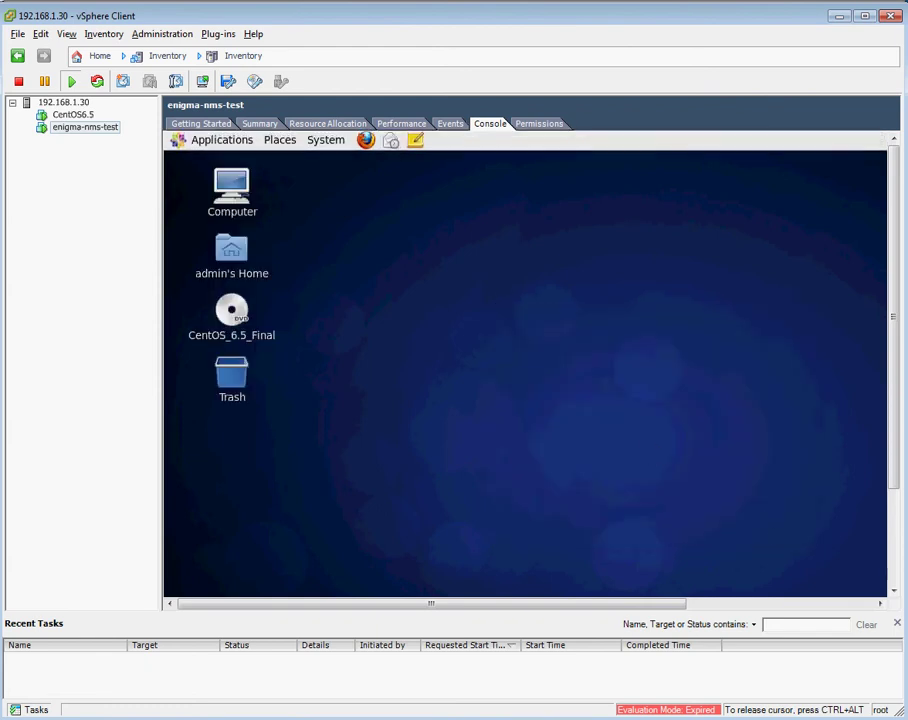
Launch a Terminal from Applications > System Tools.
left_click(180, 145)
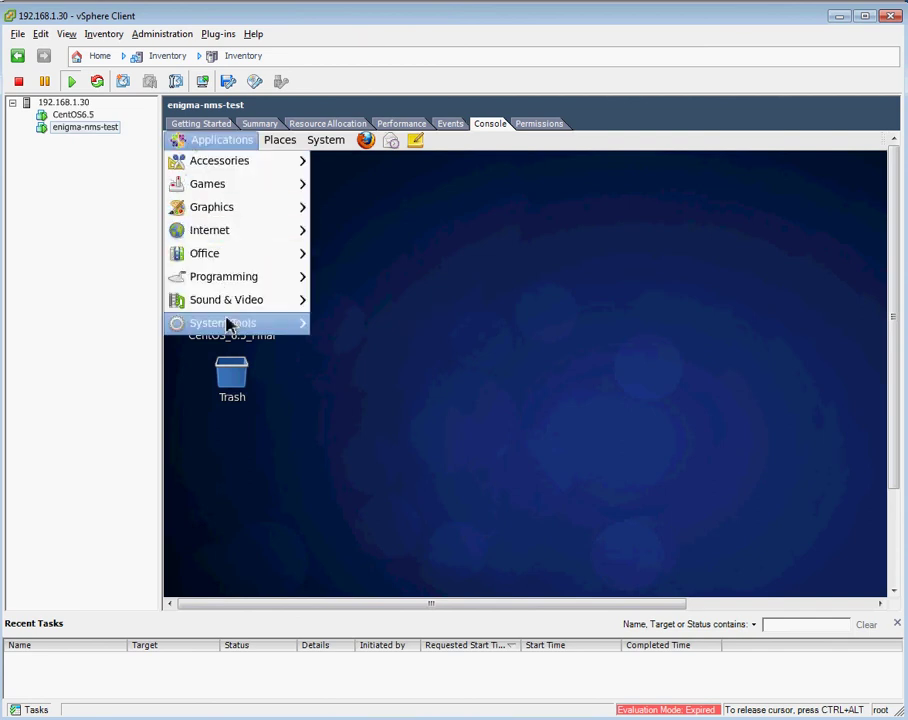
mouse_move(229, 328)
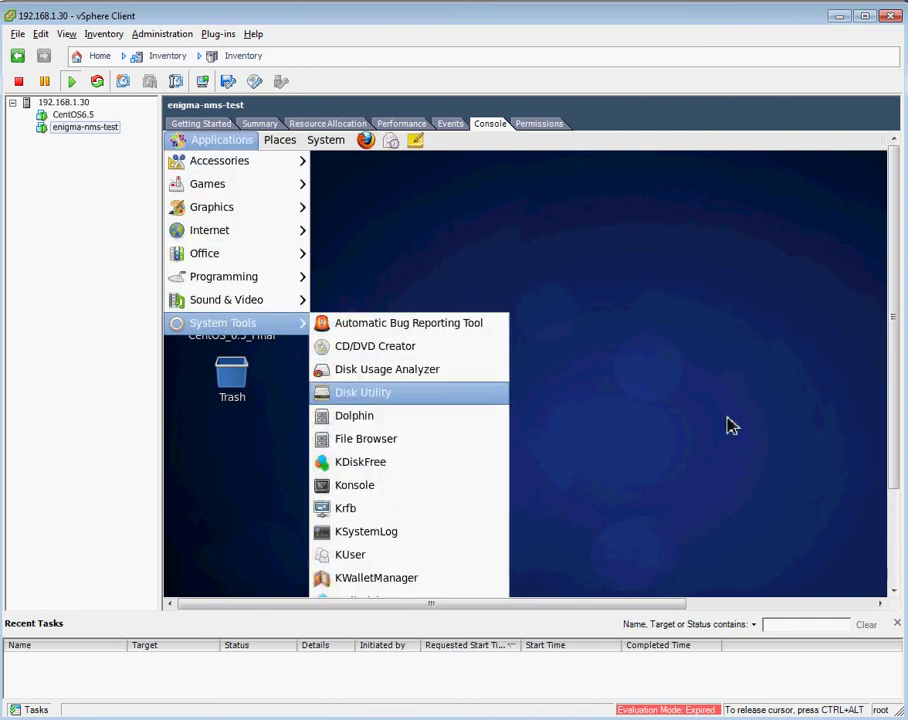
left_click_drag(895, 436, 898, 543)
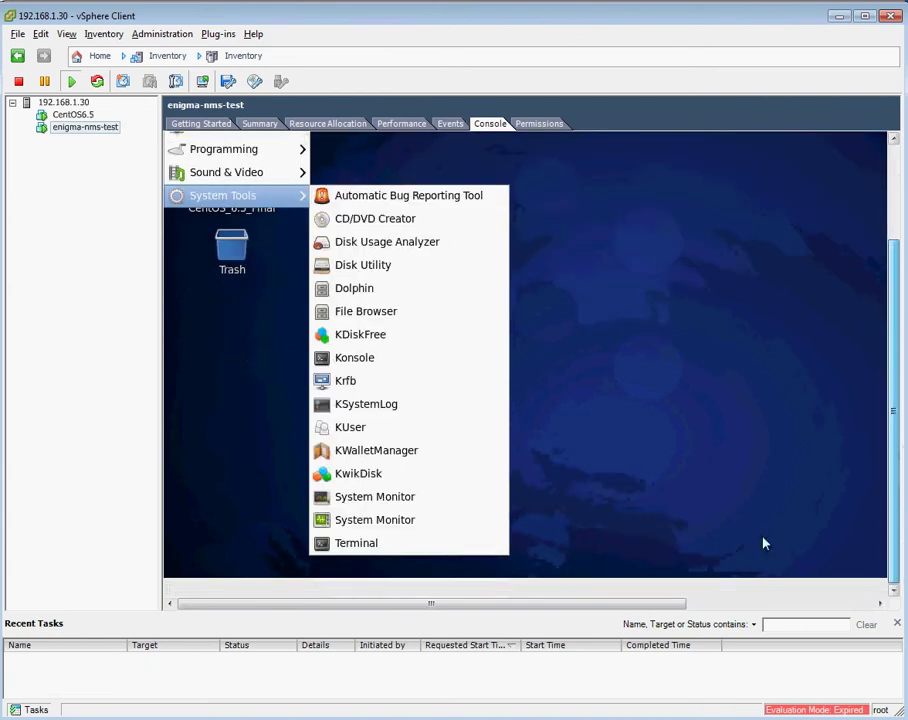
left_click(358, 545)
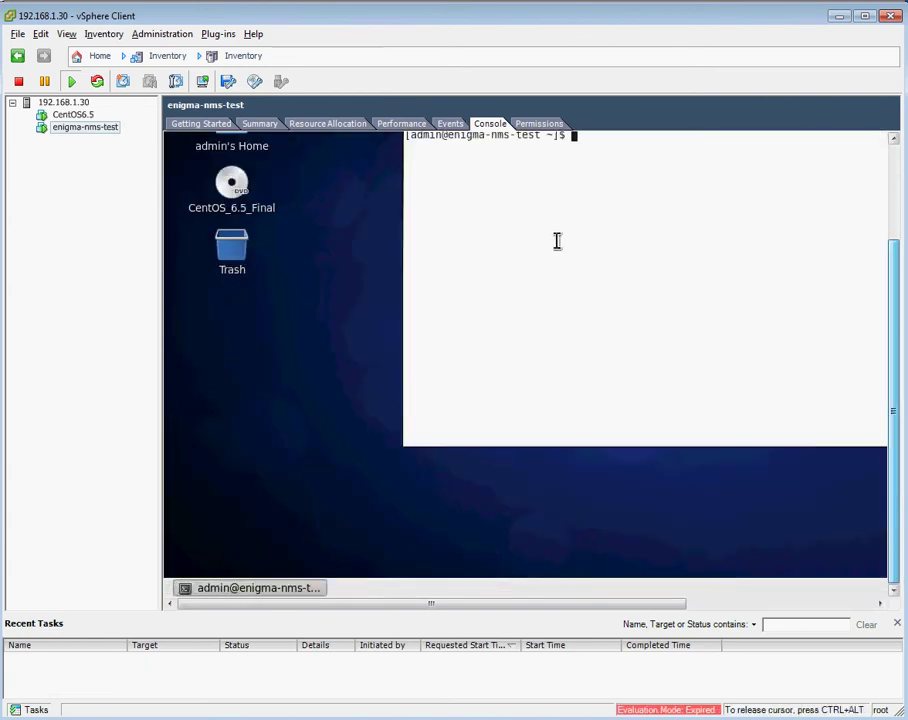
Switch to root with su and stop the firewall with /etc/init.d/iptables stop.
type("su")
key("Return")
key("Return")
key("Return")
key("Return")
key("Return")
key("Return")
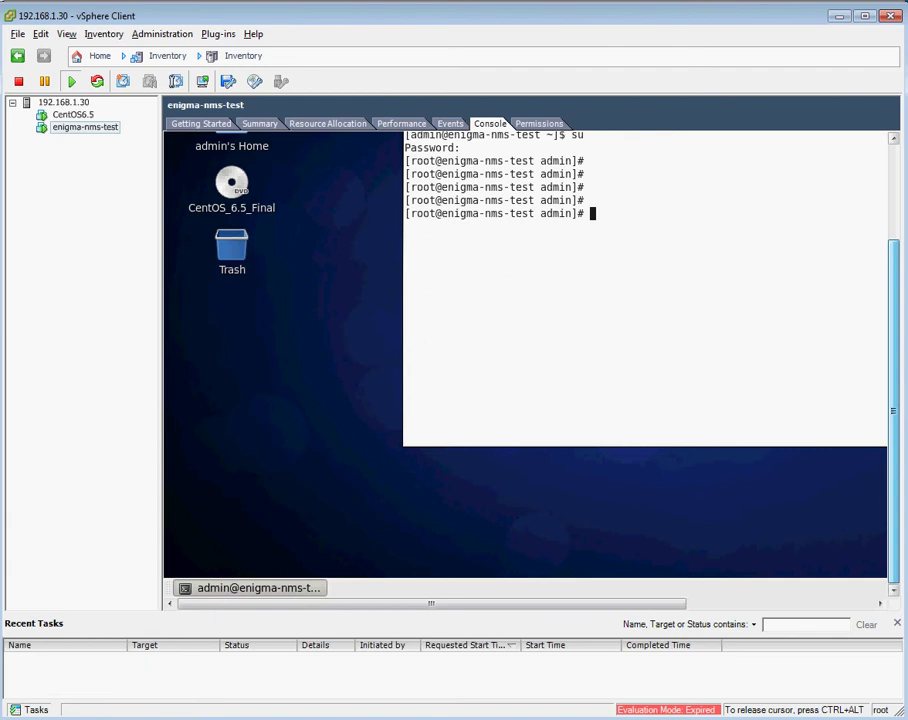
type("/etc/init.d/ipt")
key("Tab")
type("stop")
key("Return")
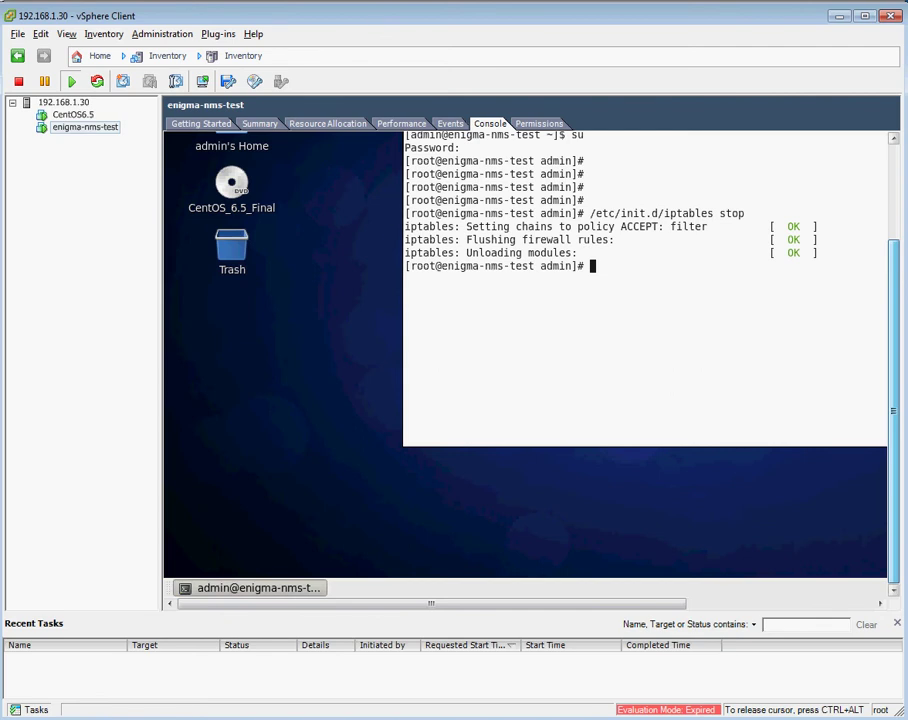
Set SELinux permissive with setenforce 0 and start the FTP server with /etc/init.d/vsftpd start.
type("setenforce 0")
key("Return")
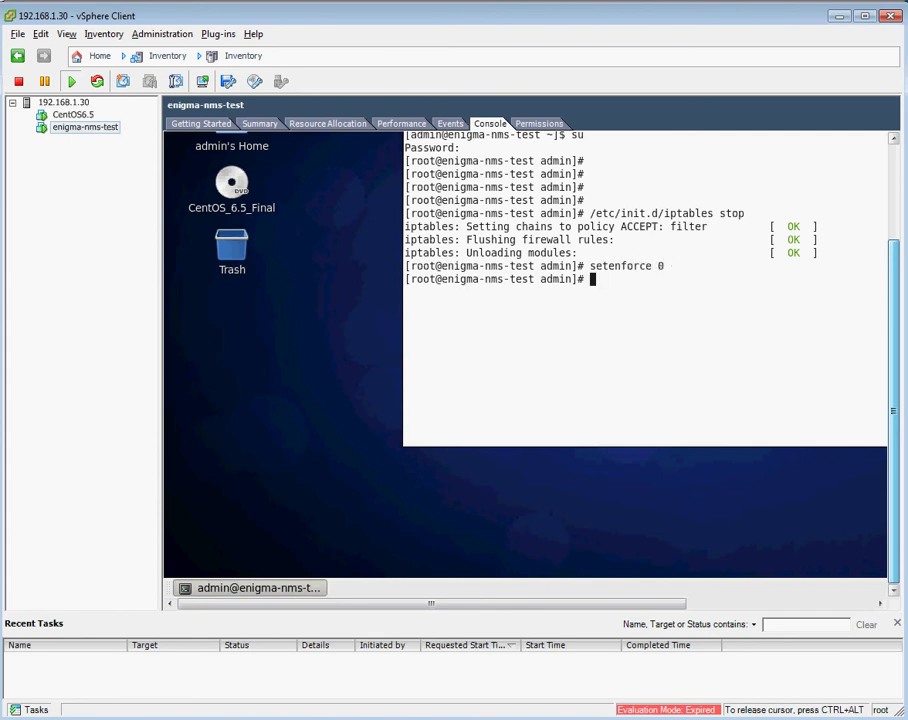
key("Up")
key("Up")
key("BackSpace")
key("BackSpace")
key("BackSpace")
key("BackSpace")
key("BackSpace")
key("BackSpace")
key("BackSpace")
key("BackSpace")
key("BackSpace")
key("BackSpace")
key("BackSpace")
key("BackSpace")
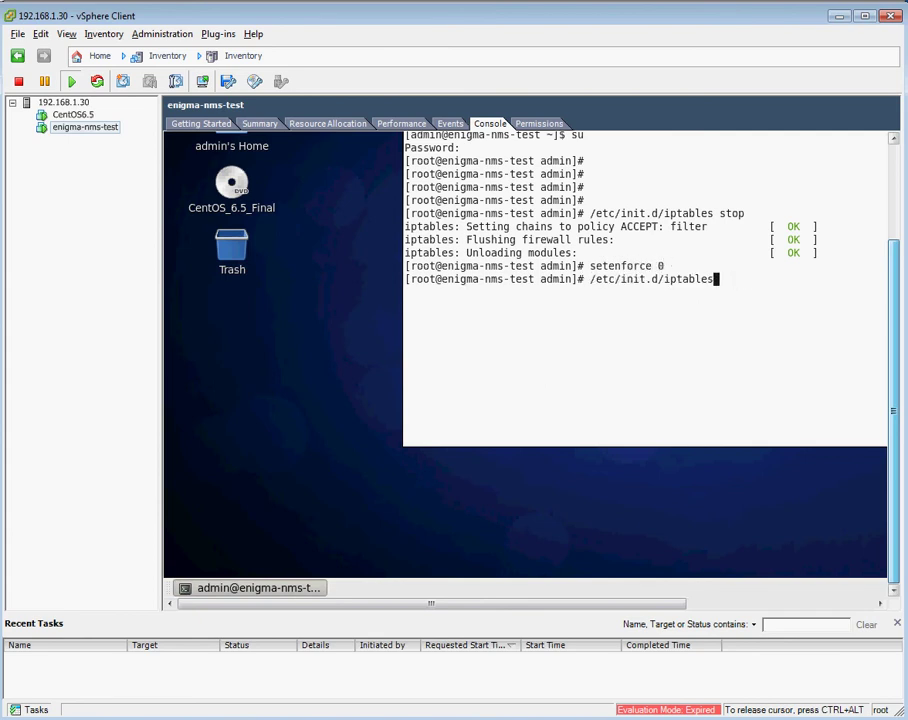
key("BackSpace")
type("vsftpd start")
key("Return")
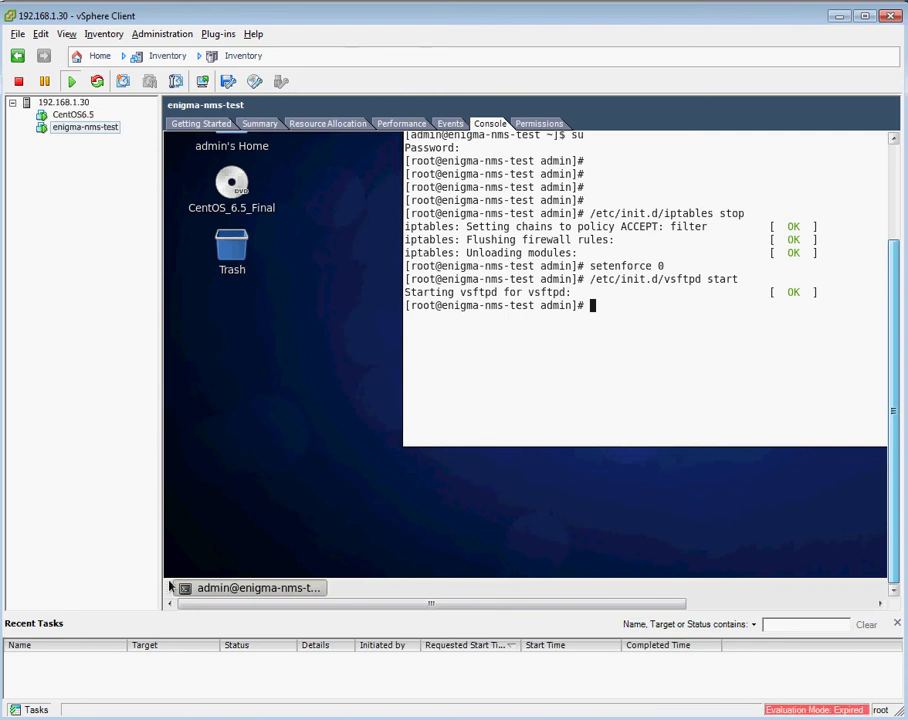
Quickconnect FileZilla to 192.168.1.27 and upload ENIGMA_CENTOS6_BINARY.tar.gz into /home/admin.
left_click(213, 716)
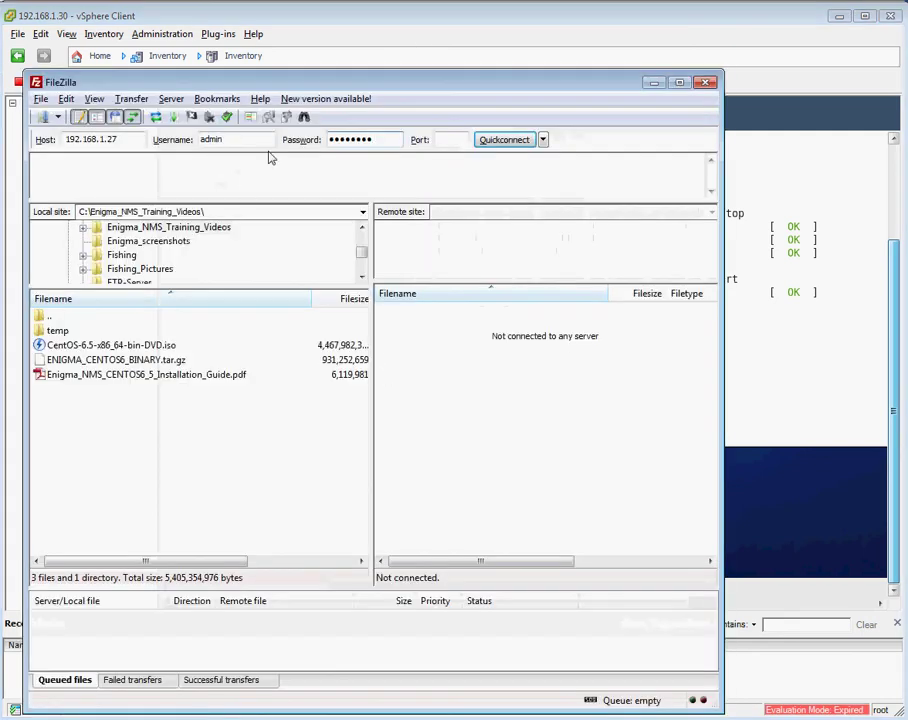
left_click(118, 138)
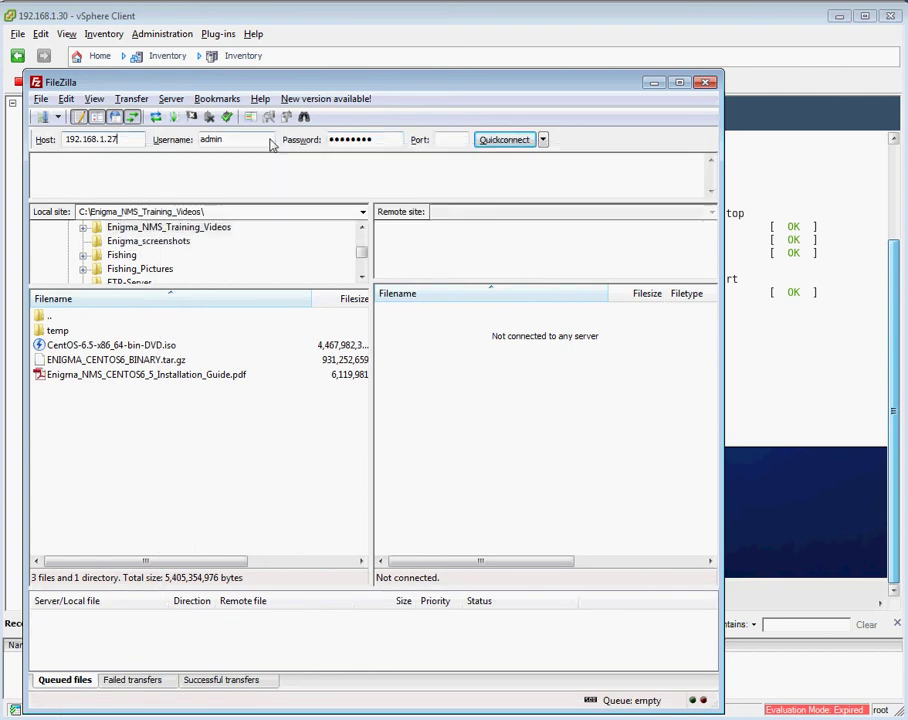
left_click(503, 142)
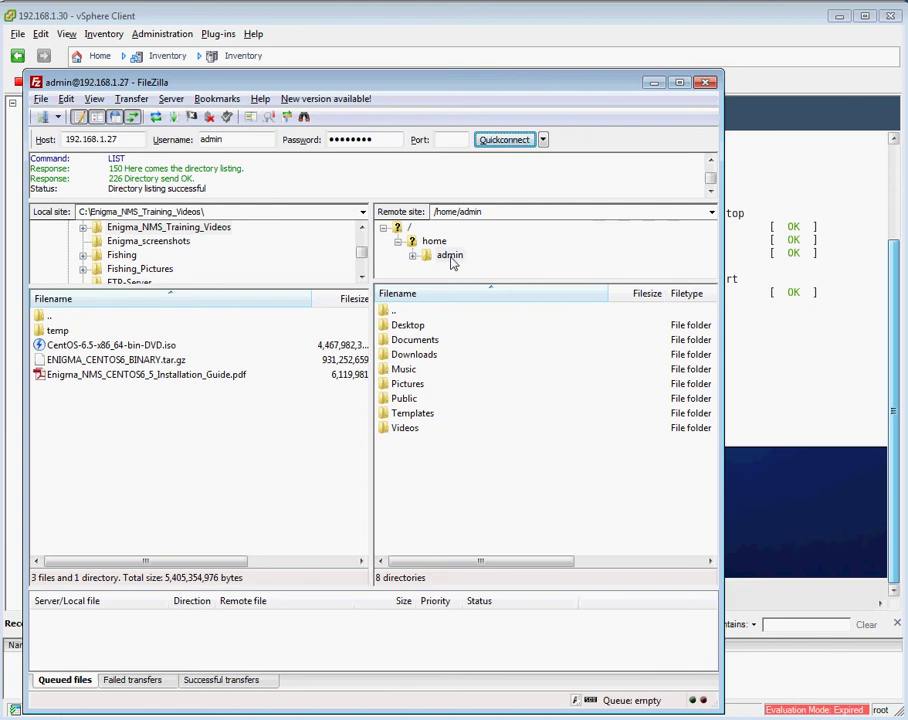
left_click(132, 362)
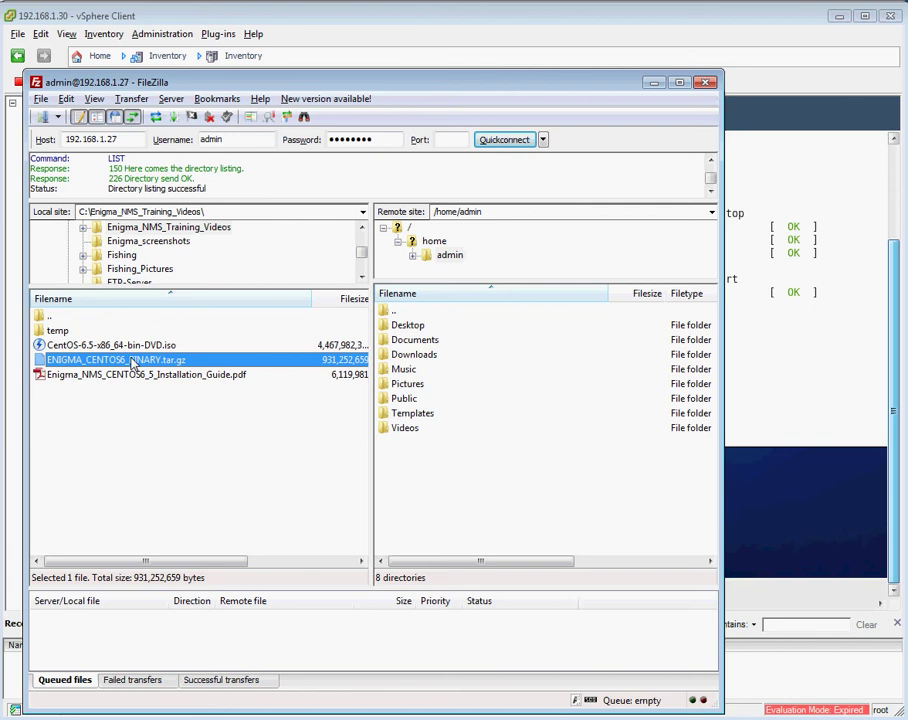
left_click_drag(132, 362, 533, 483)
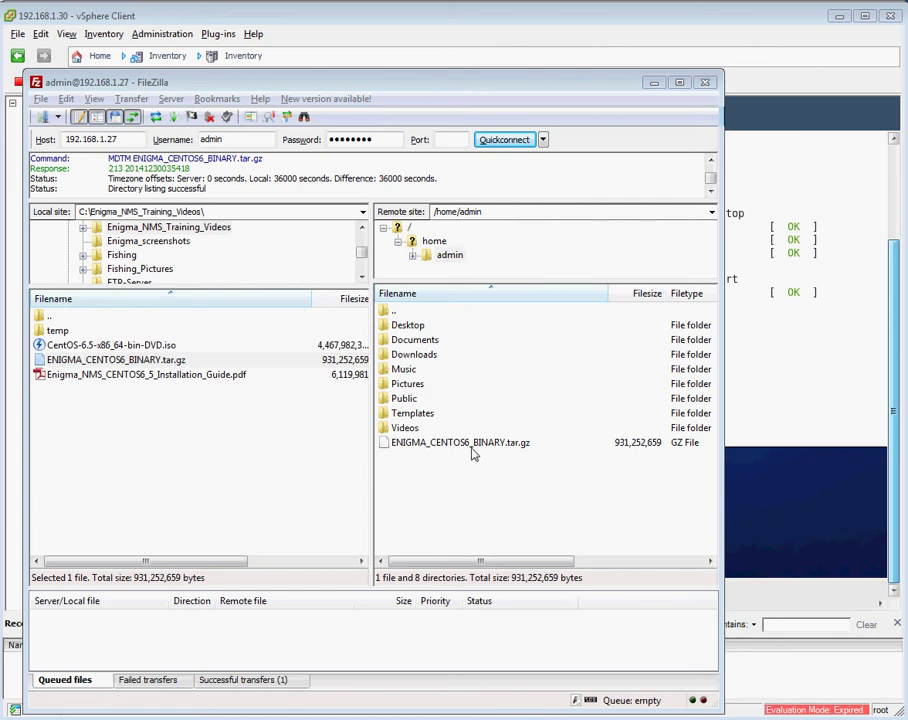
left_click(763, 359)
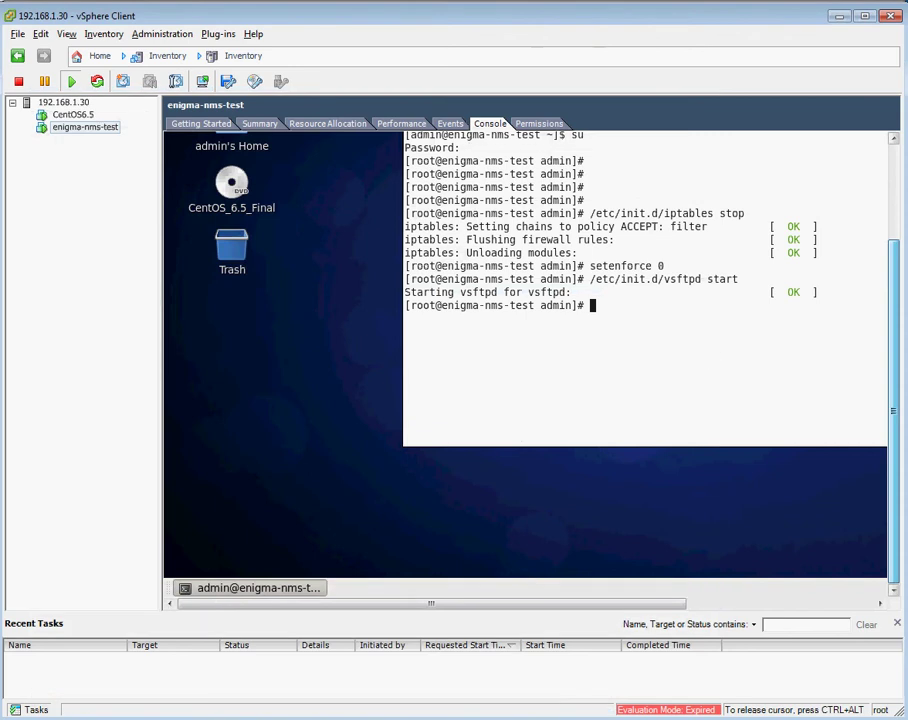
List the VM's home folder with ll and highlight the uploaded archive's name.
type("ll")
key("Return")
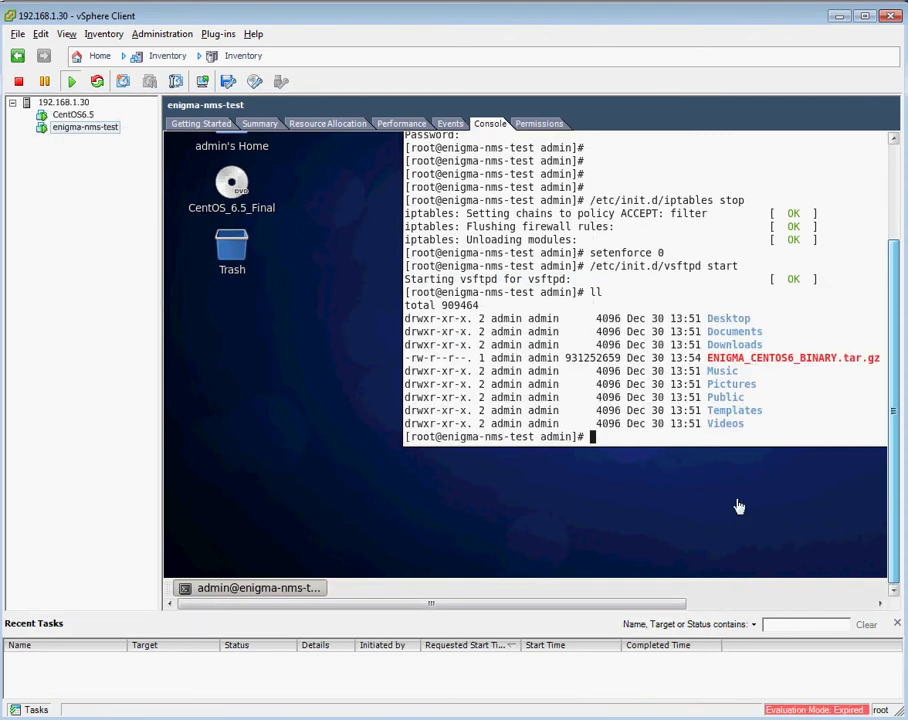
left_click_drag(708, 358, 860, 358)
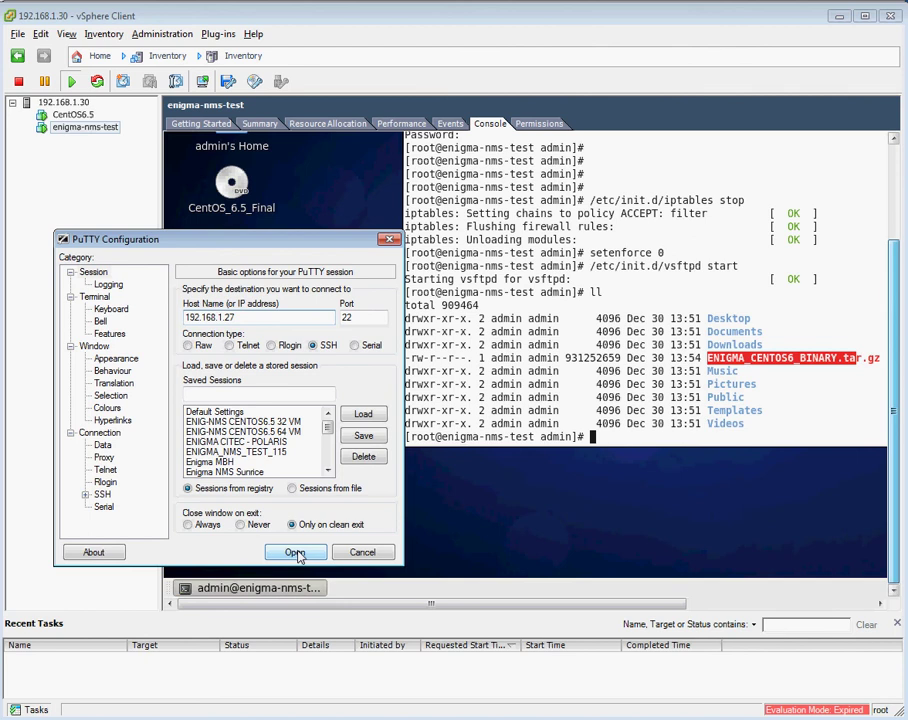
Open the SSH session to 192.168.1.27, accept the host key and log in as admin.
left_click(296, 554)
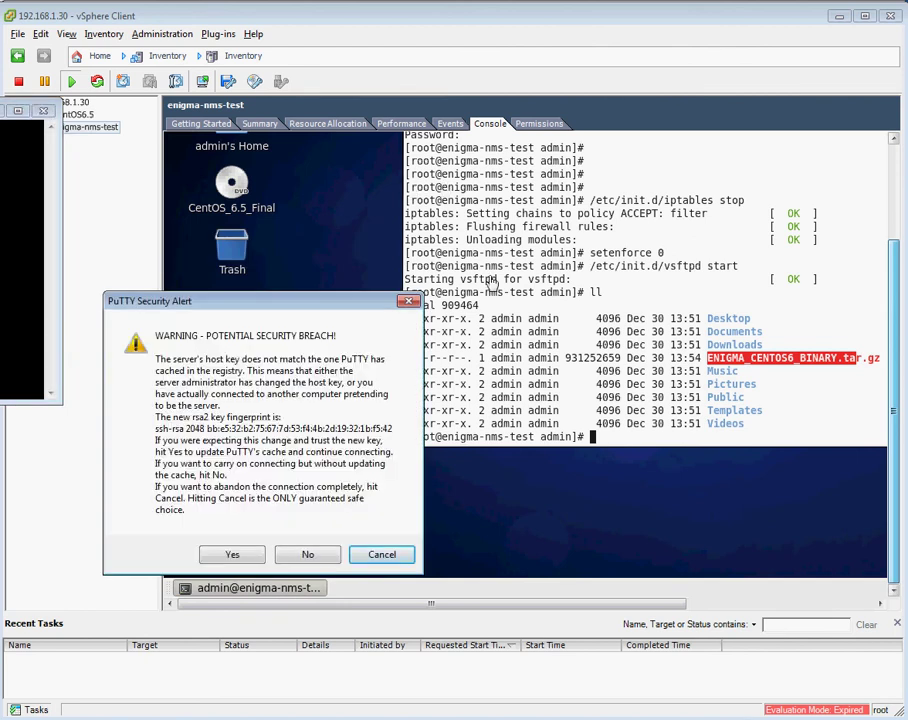
left_click(233, 554)
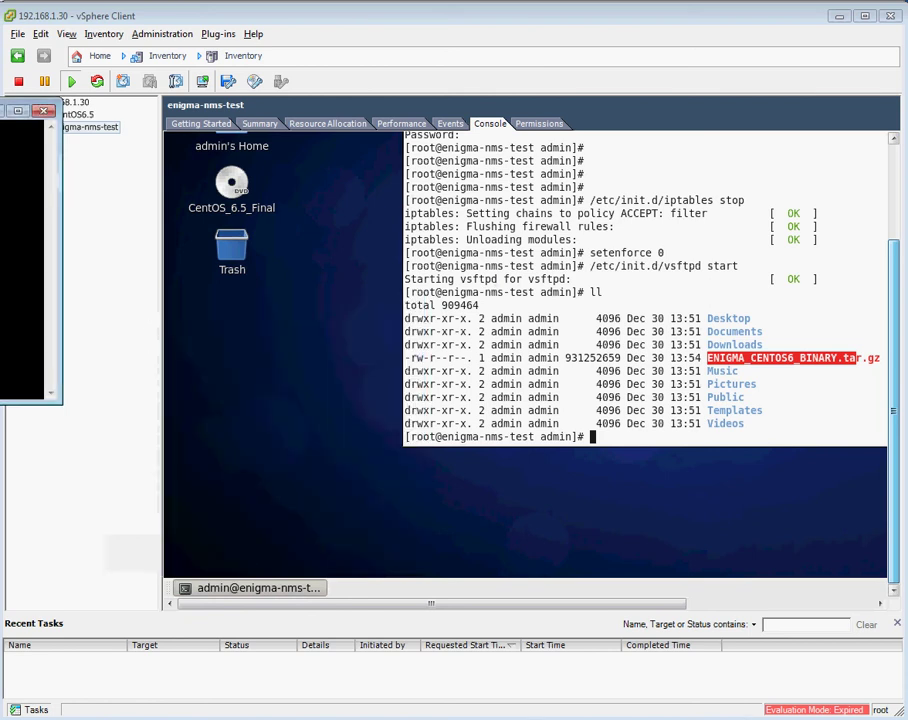
left_click_drag(3, 110, 503, 178)
type("admin")
key("Return")
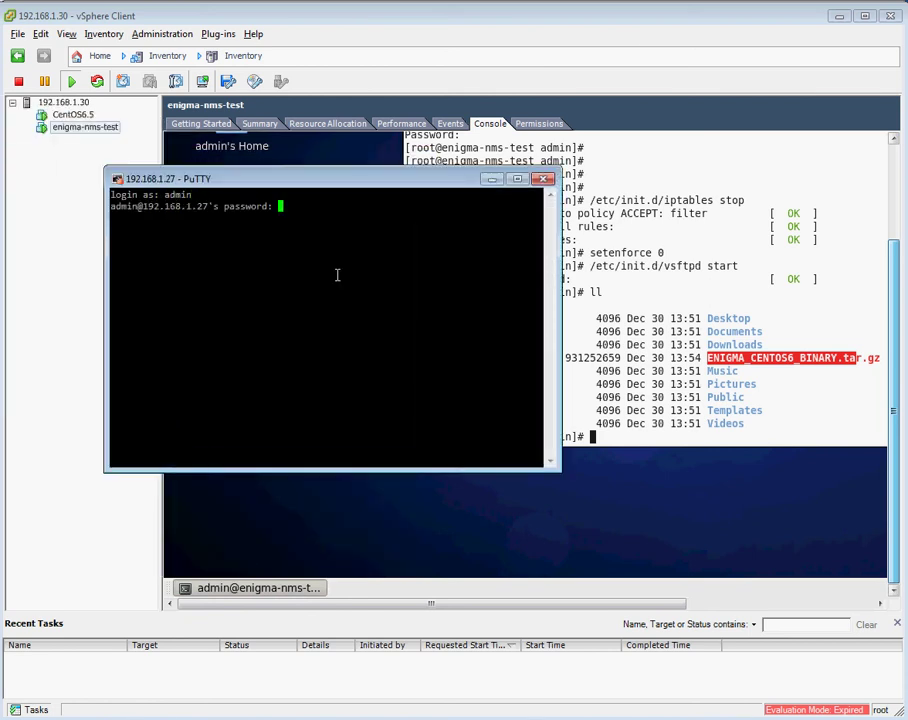
key("Return")
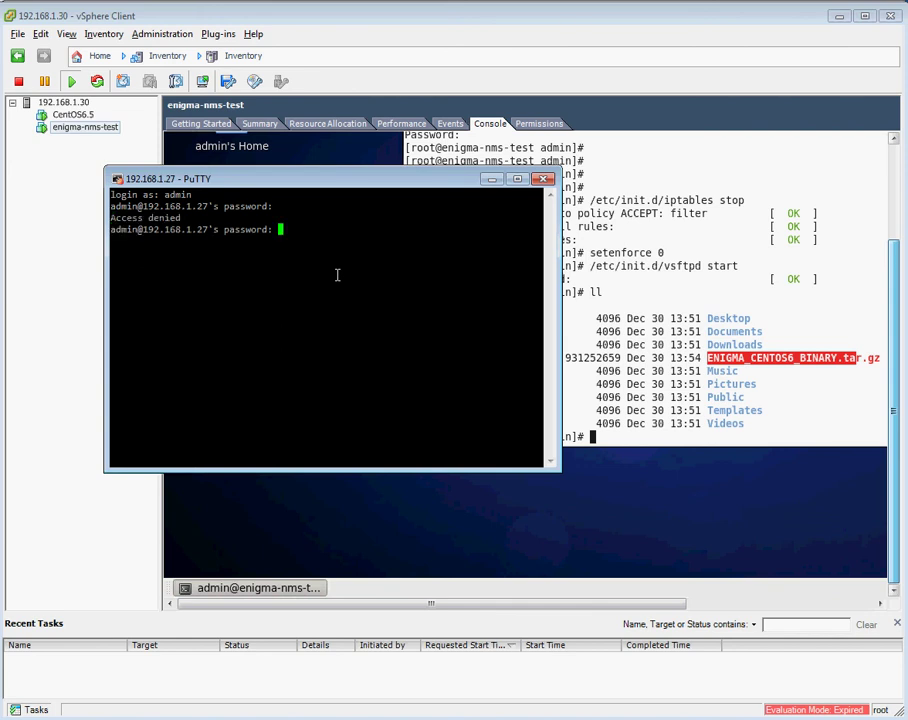
key("Return")
Switch to root with su, retrying after a wrong root password.
type("su")
key("Return")
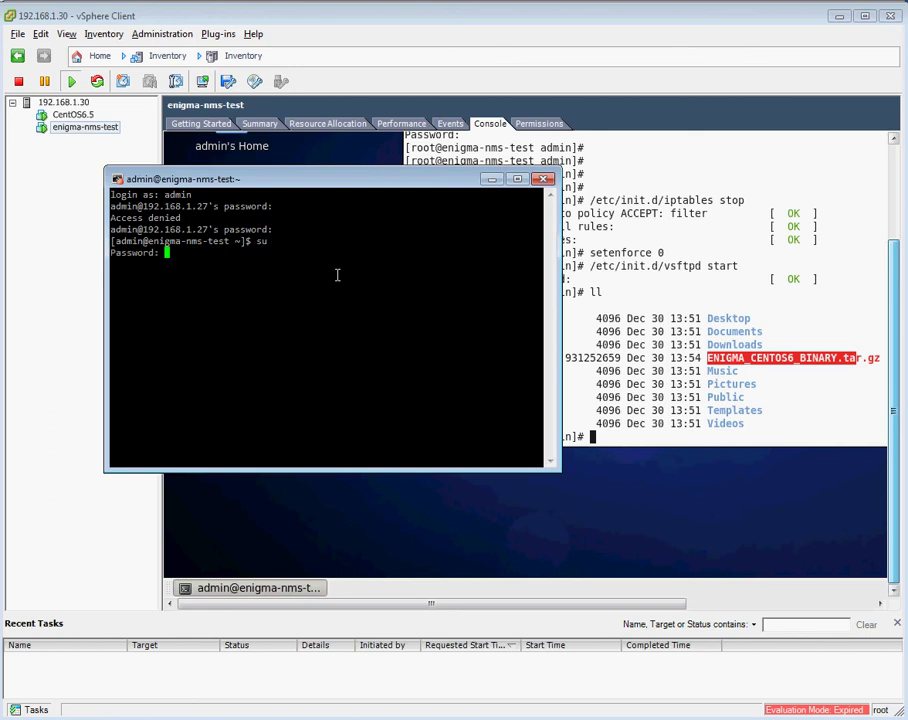
key("Return")
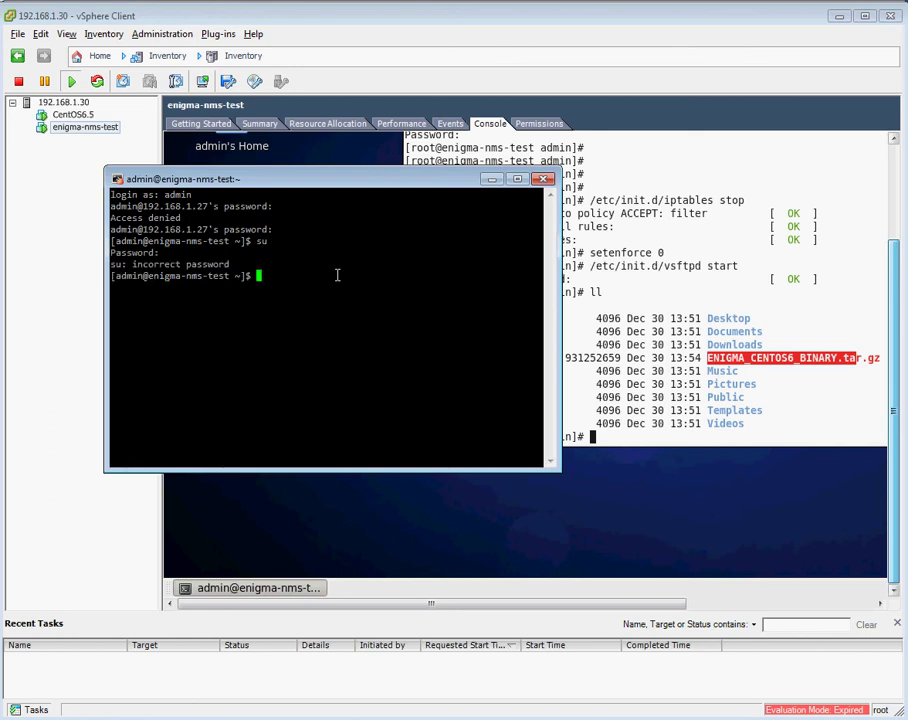
type("su")
key("Return")
key("Return")
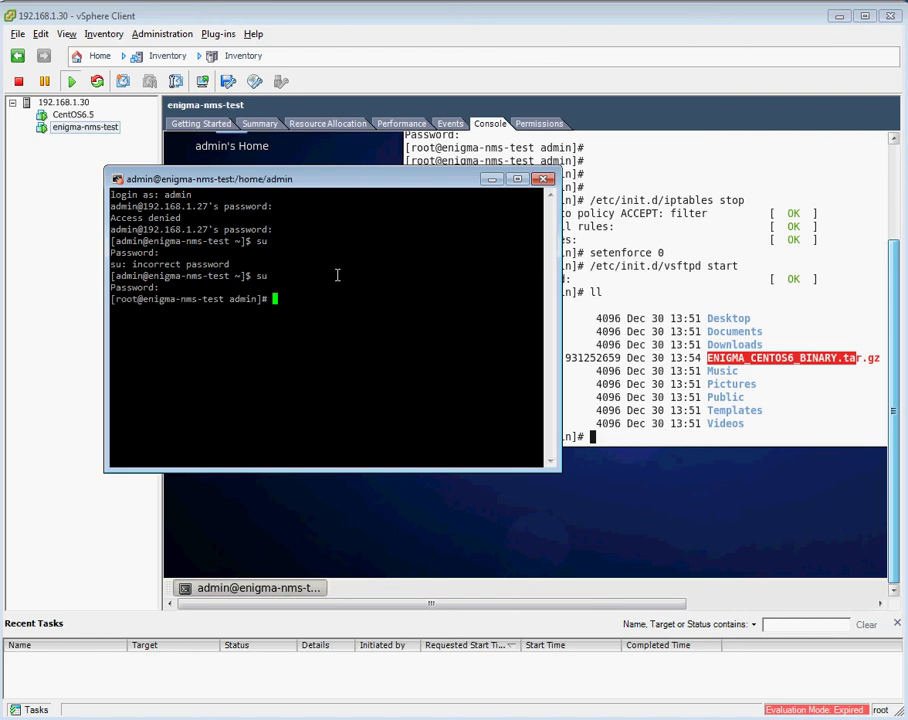
left_click_drag(346, 179, 306, 10)
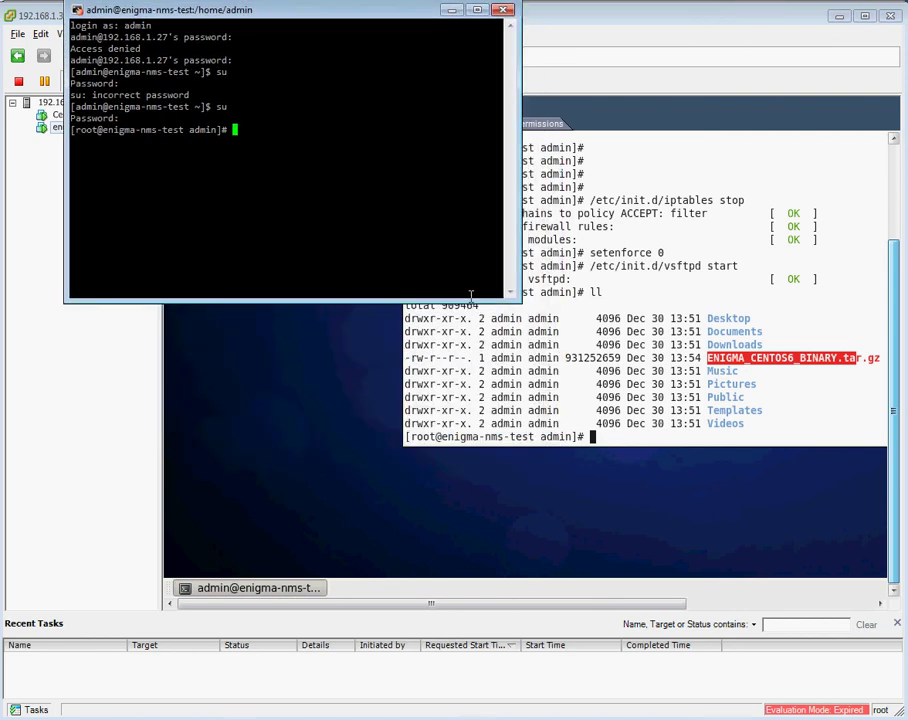
As root, list the home folder and extract ENIGMA_CENTOS6_BINARY.tar.gz with tar xf.
left_click_drag(516, 293, 840, 660)
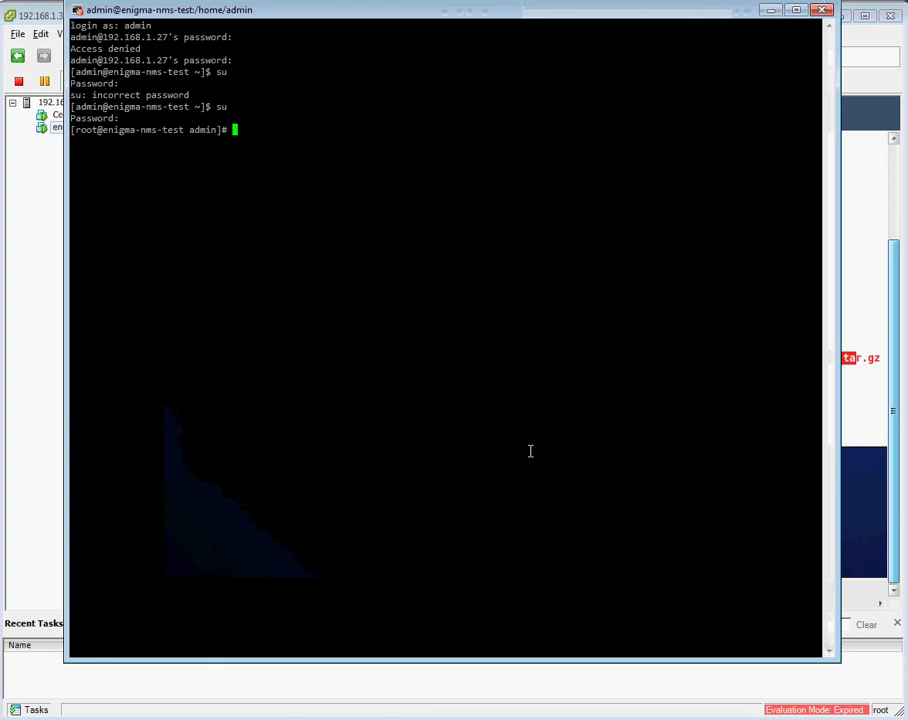
type("ll")
key("Return")
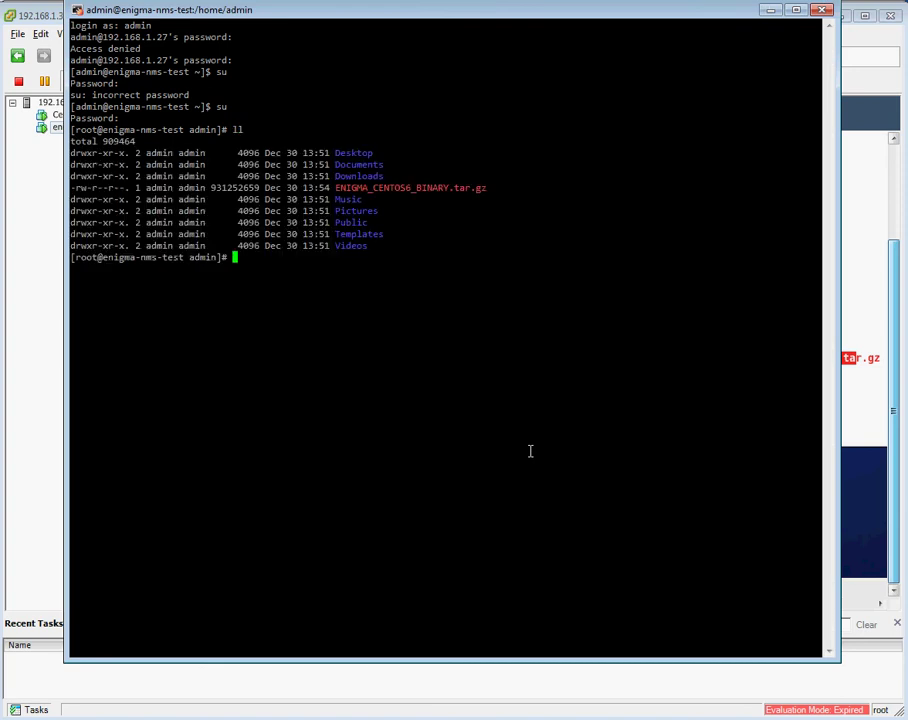
double_click(447, 188)
key("ctrl+c")
type("tar xf")
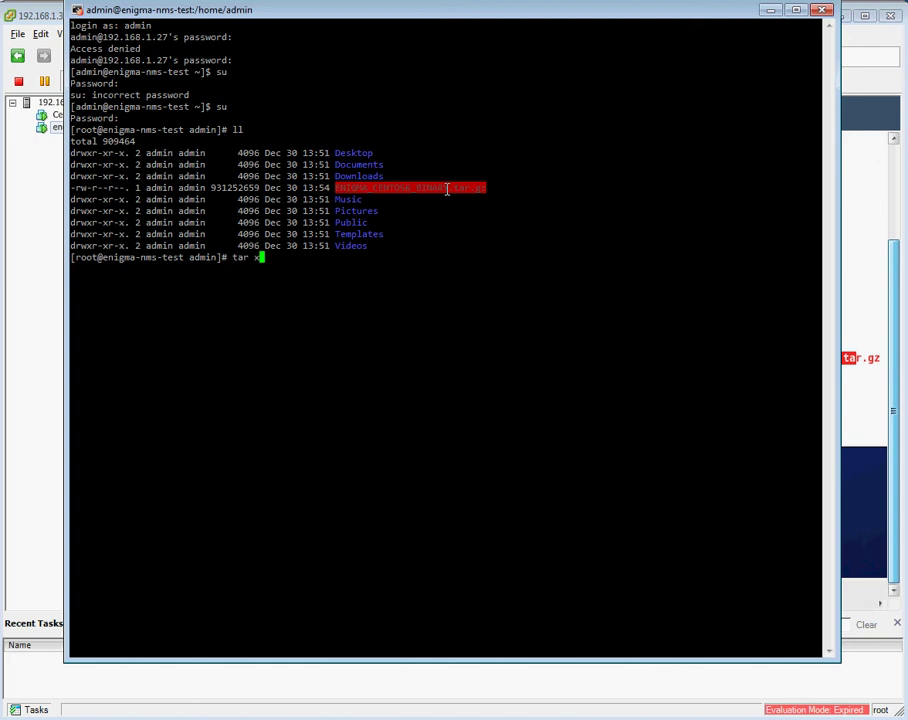
right_click(447, 188)
key("Return")
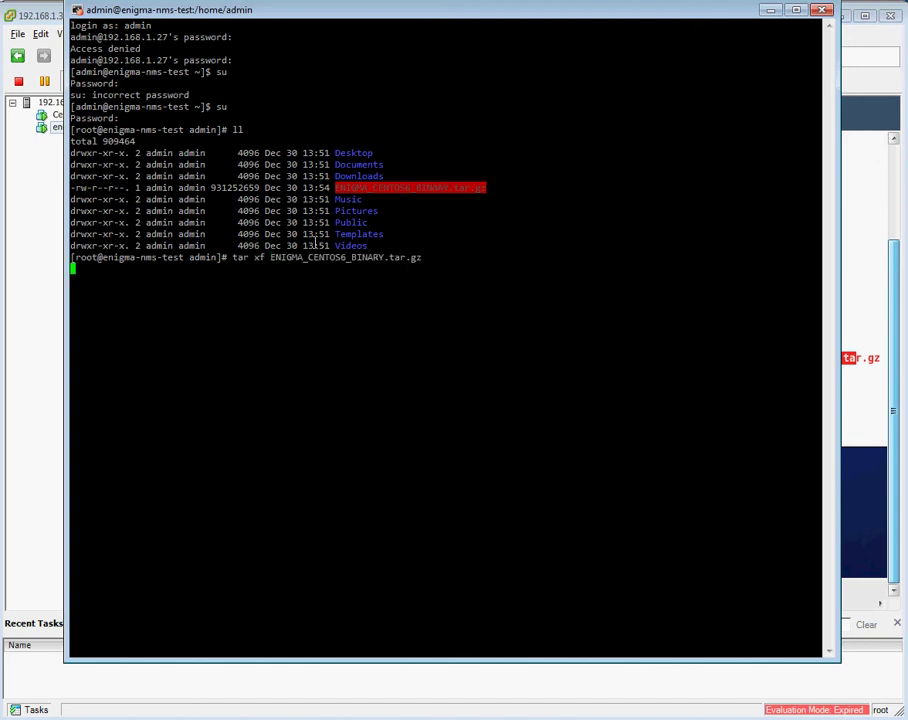
left_click_drag(270, 258, 381, 259)
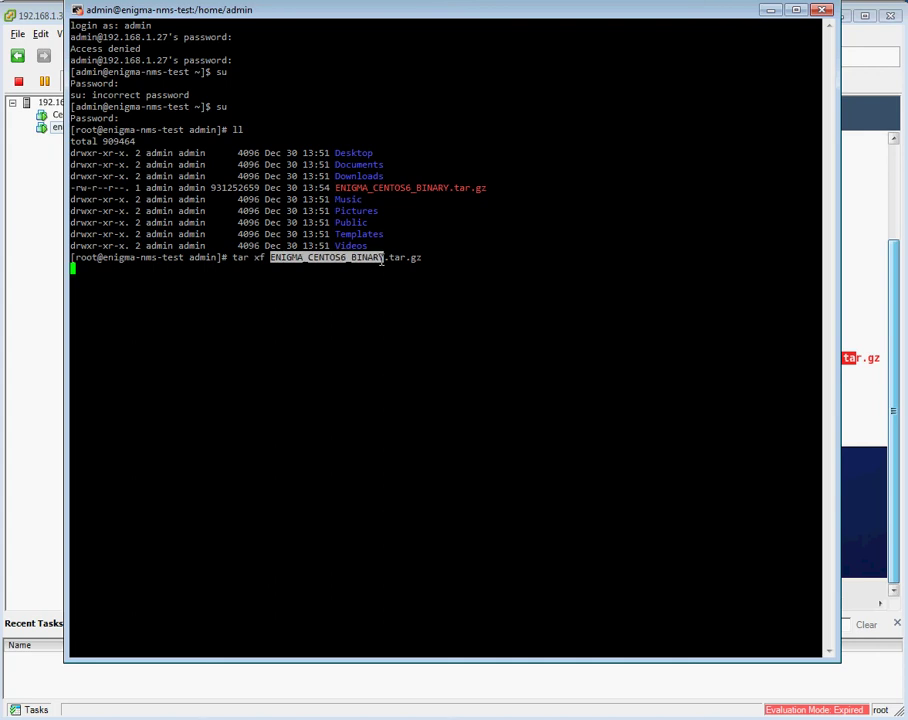
Change into the ENIGMA_CENTOS6_BINARY folder and run ./INSTALL_ENIGMA.pl to show its options.
type("ll")
key("Return")
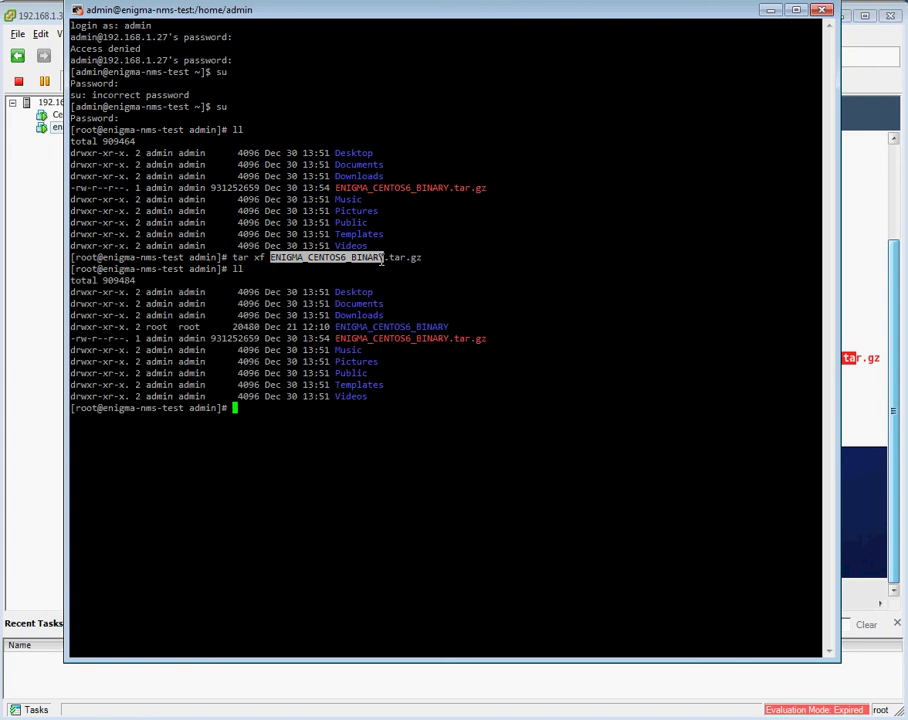
double_click(380, 327)
key("ctrl+c")
type("cd")
right_click(380, 327)
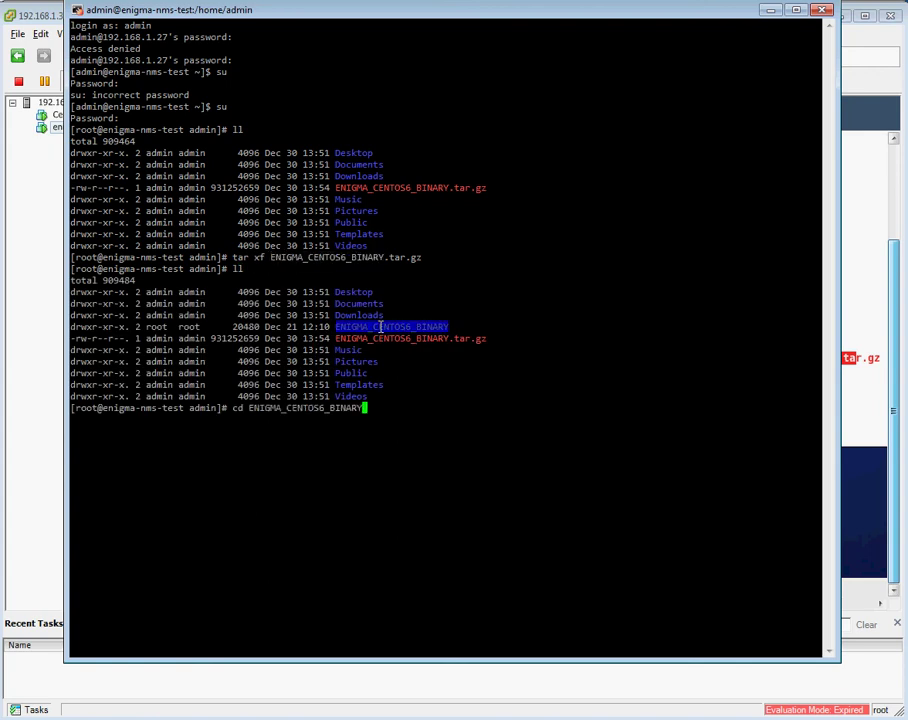
key("Return")
type("./IN")
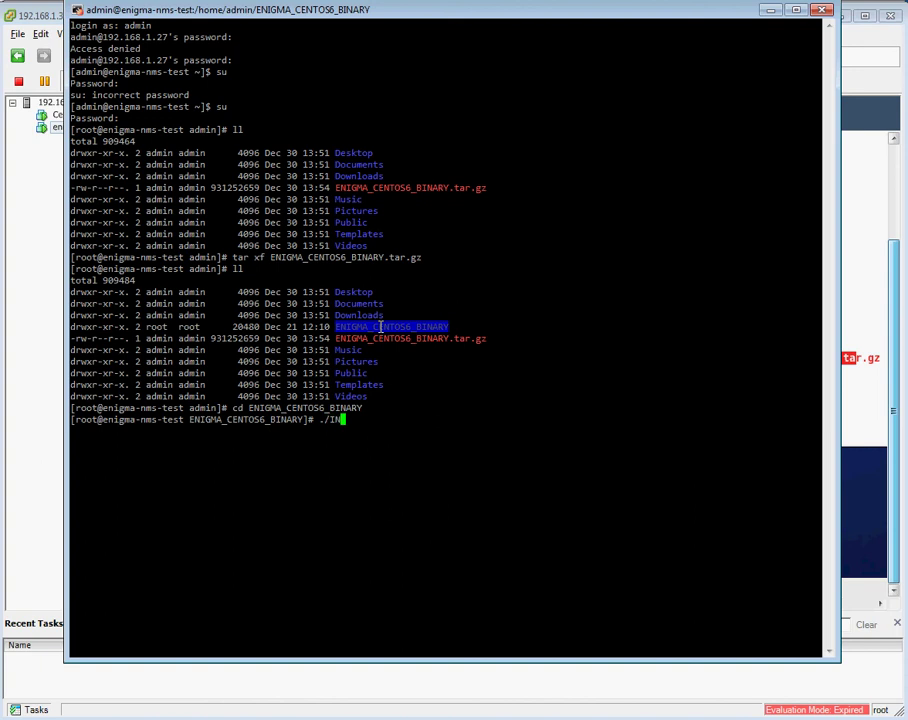
type("STALL_ENIGMA.pl")
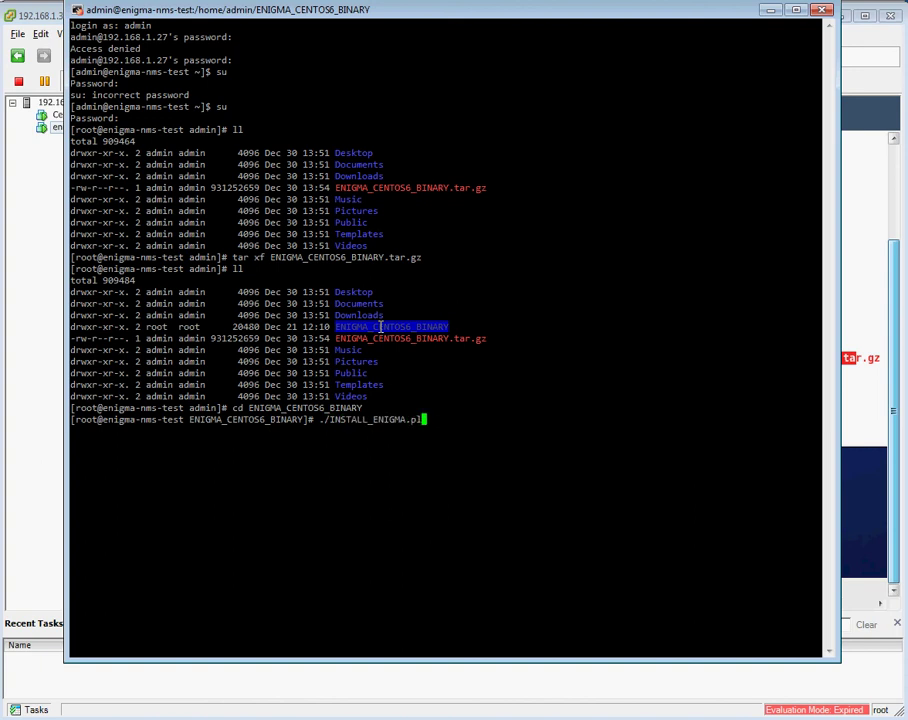
key("Return")
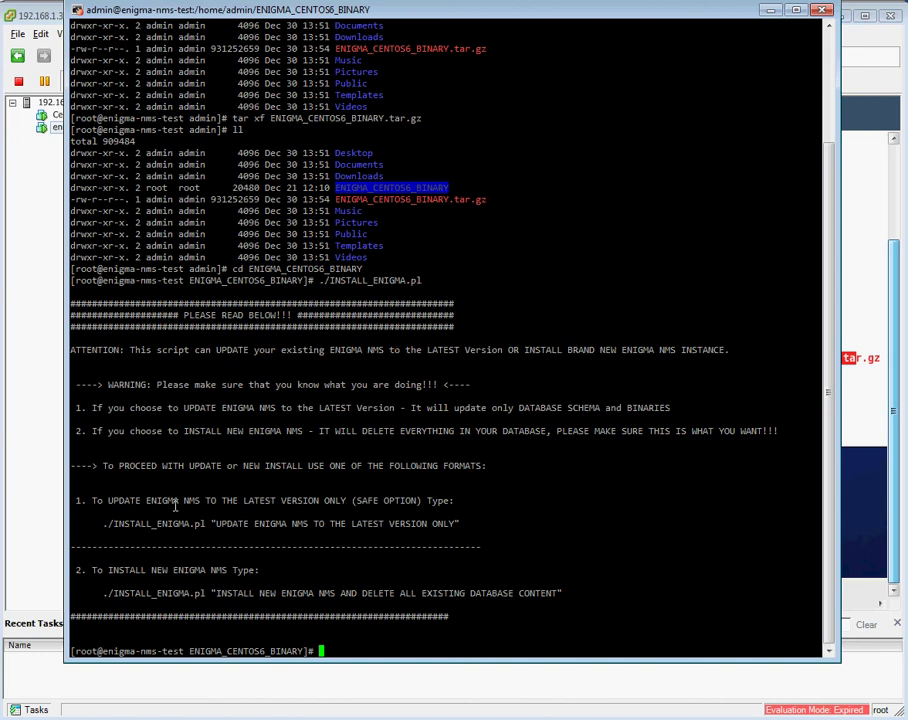
Run ./INSTALL_ENIGMA.pl "INSTALL NEW ENIGMA NMS AND DELETE ALL EXISTING DATABASE CONTENT" for a fresh install.
left_click_drag(103, 591, 563, 593)
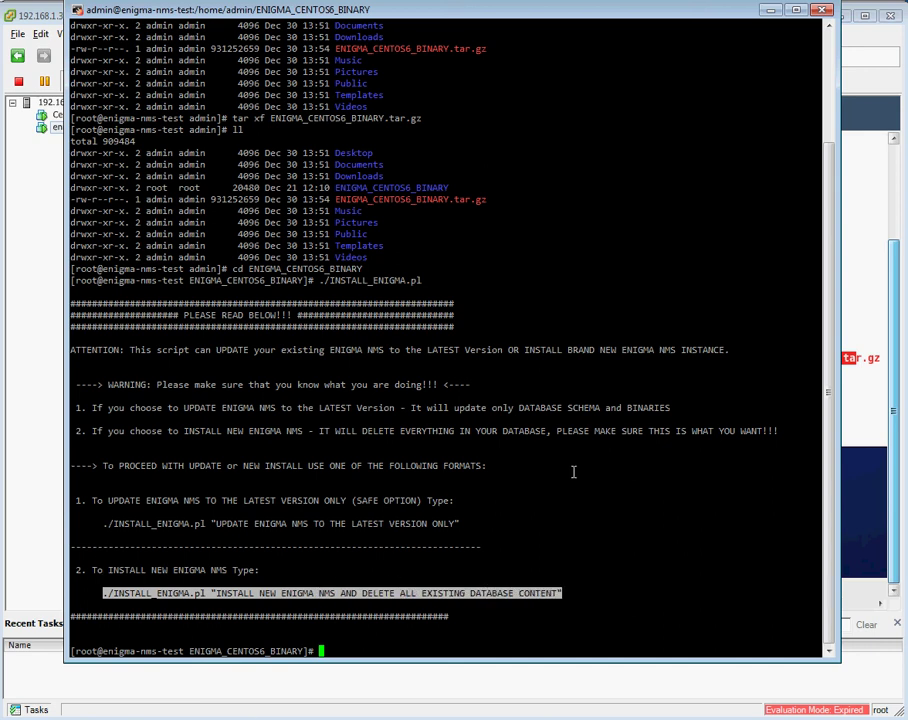
right_click(532, 497)
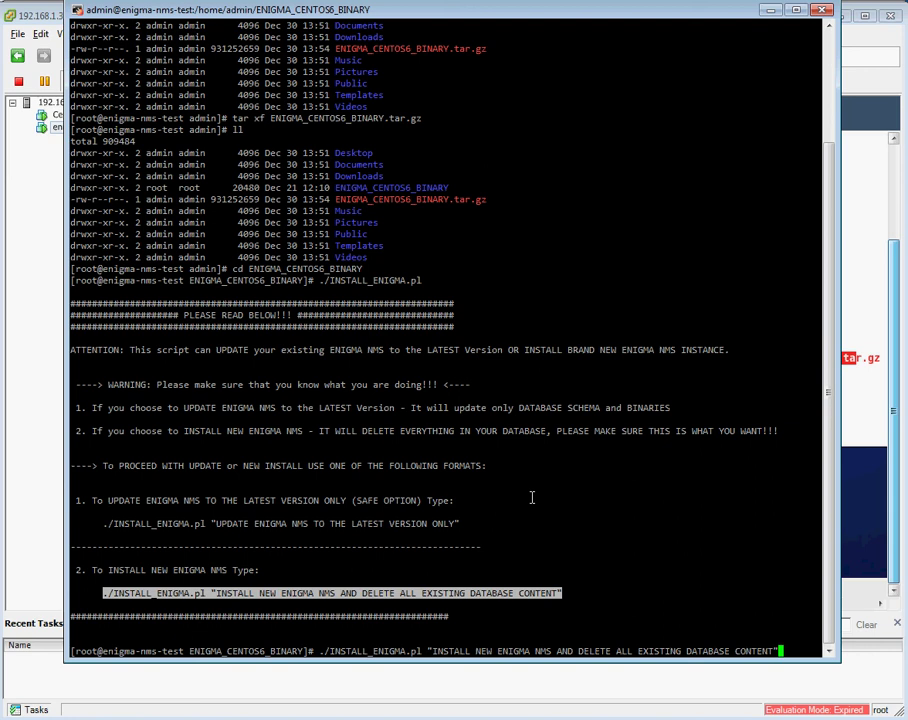
key("Return")
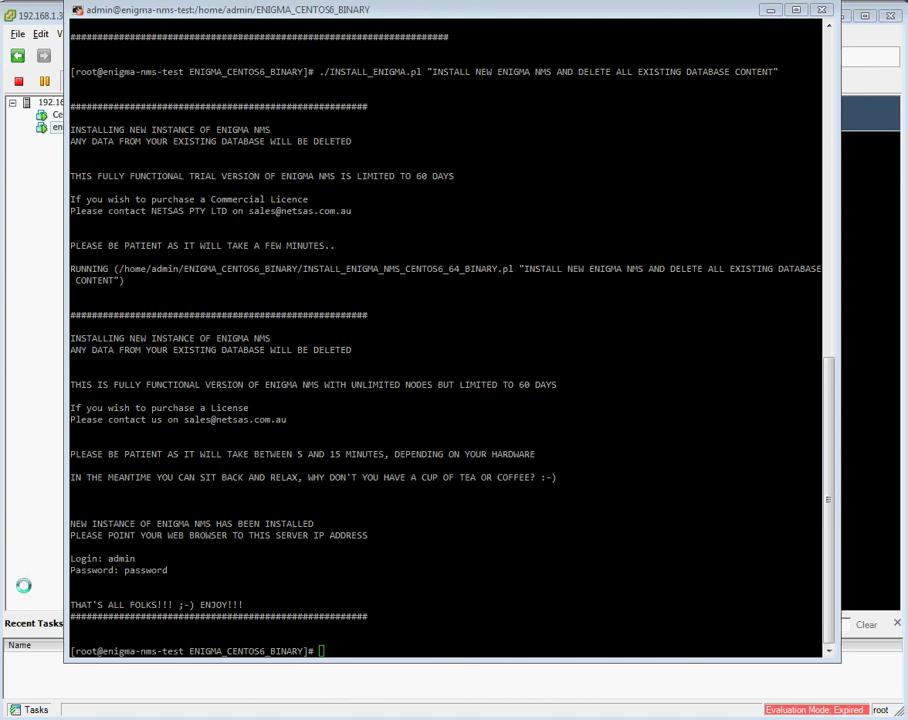
Open 192.168.1.27 in a new Firefox tab and log in with the prefilled credentials.
key("alt+Tab")
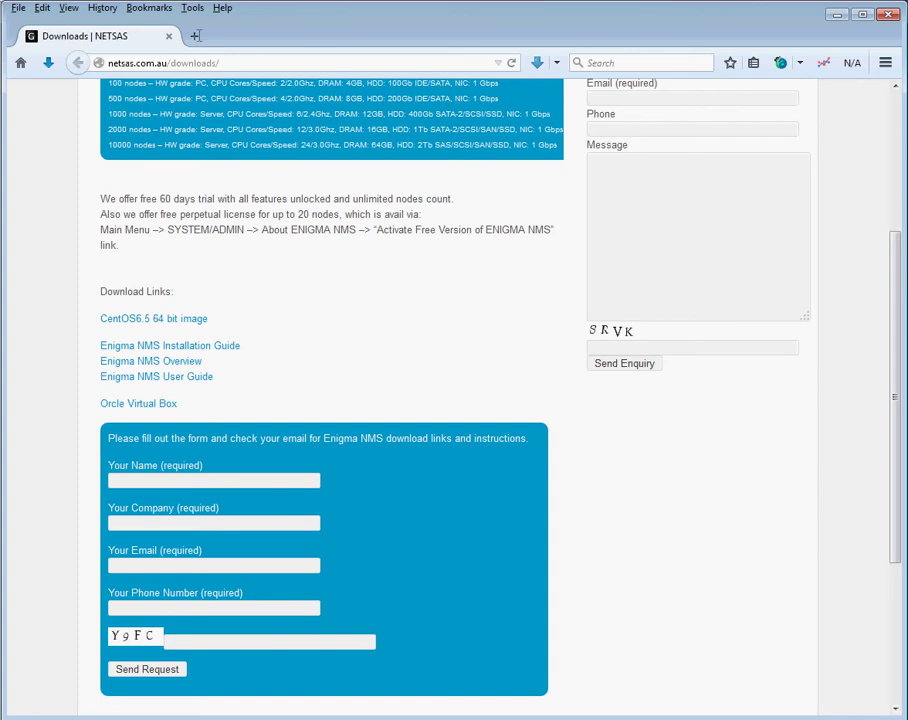
left_click(197, 35)
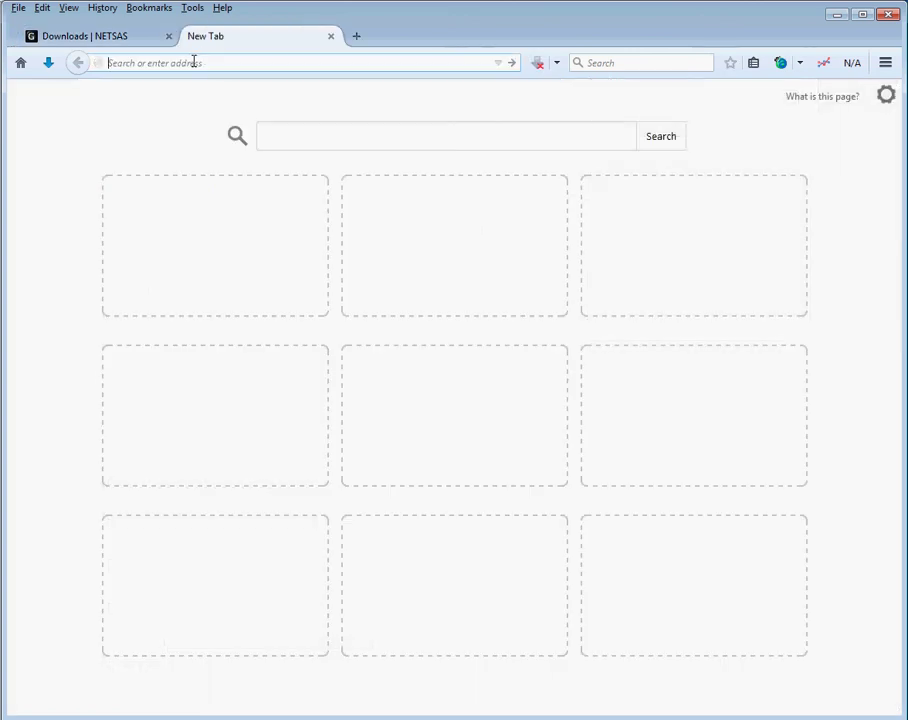
type("192.168.1.")
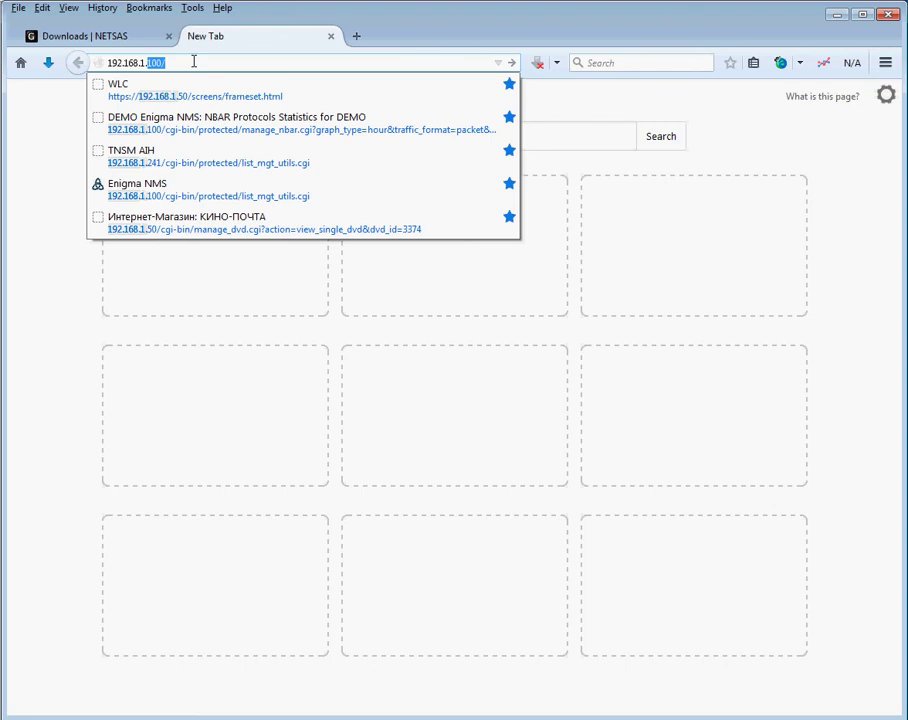
type("27")
key("Return")
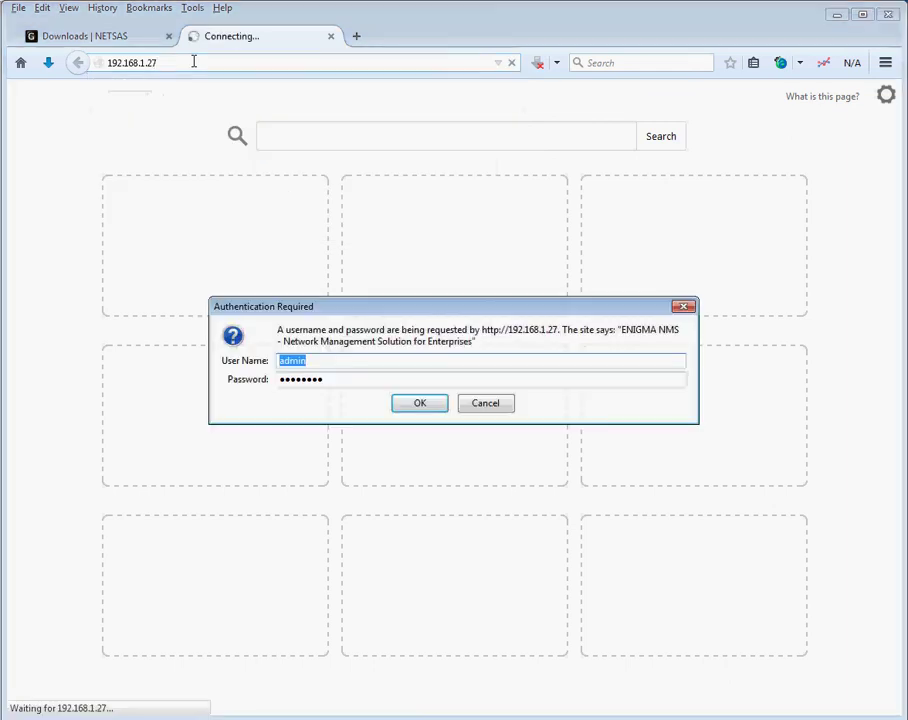
key("Return")
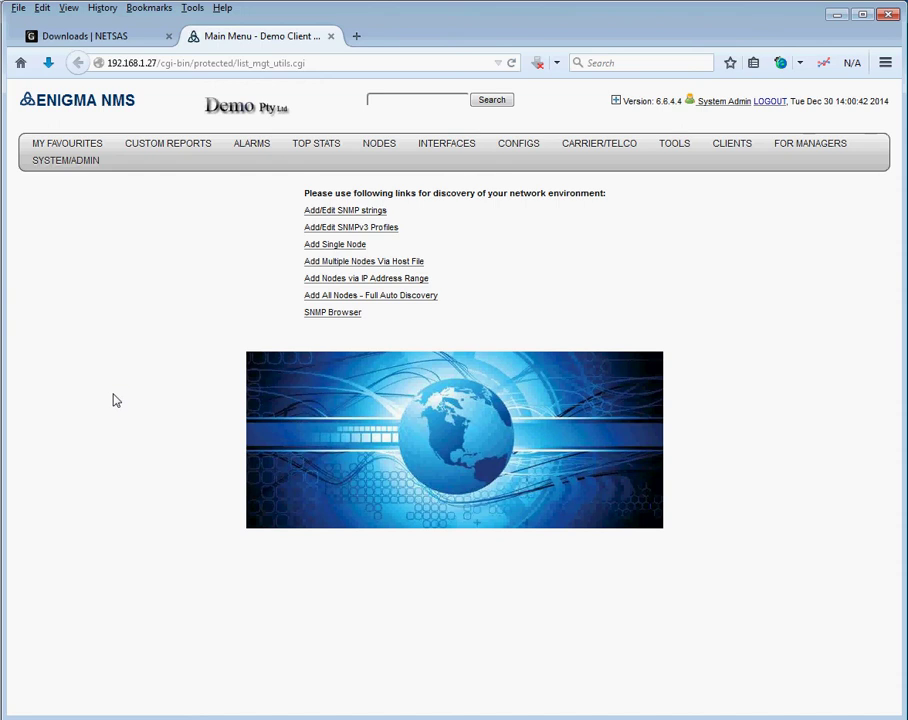
Edit the Demo Client record to name 'ABC Company' with codes ABC, and verify the changes.
left_click(235, 114)
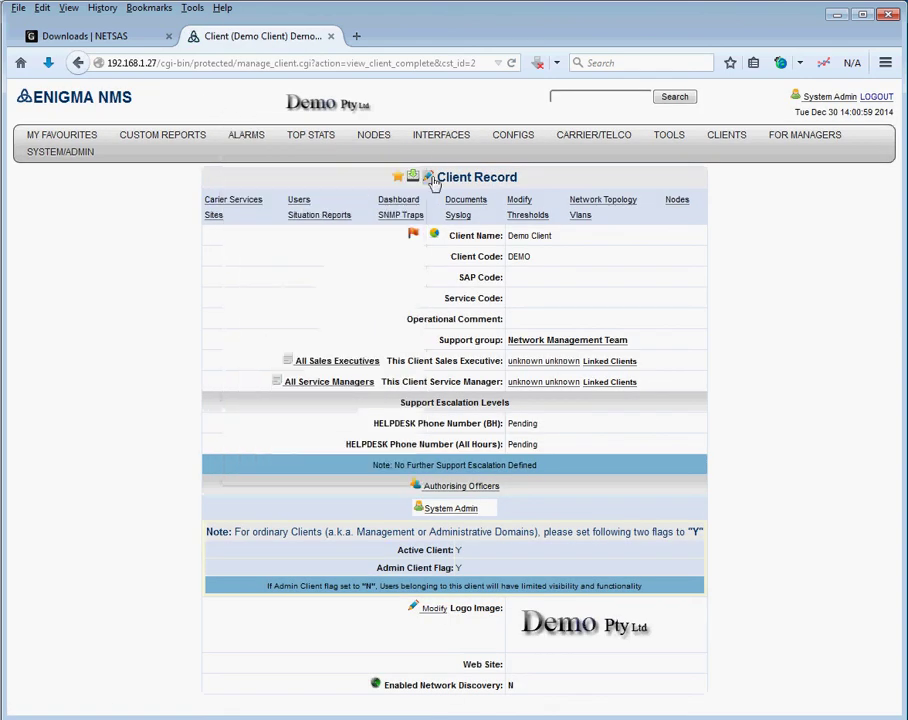
left_click(428, 178)
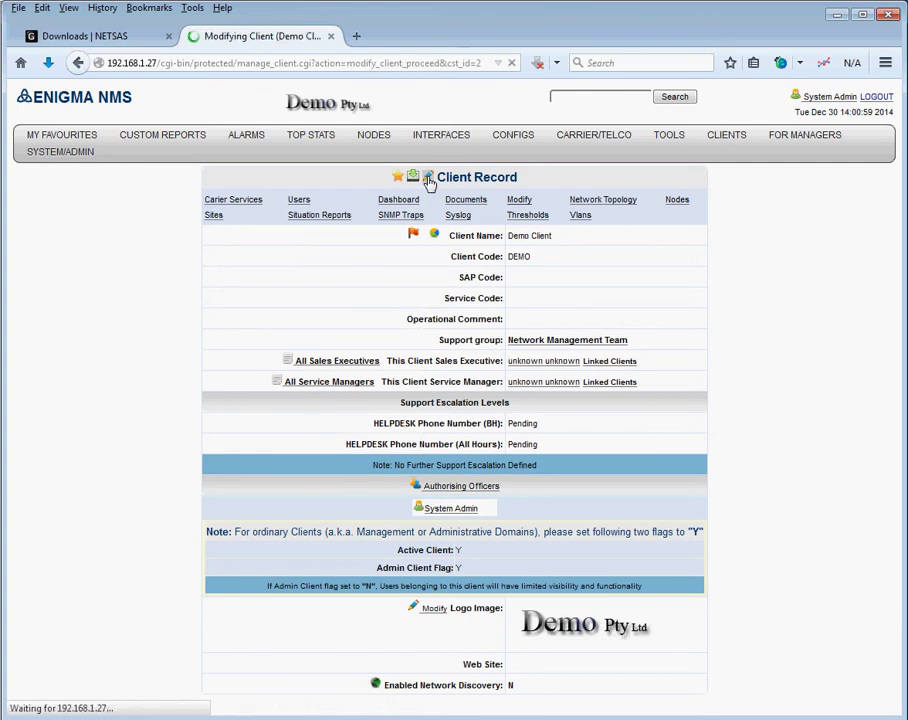
left_click_drag(480, 221, 379, 229)
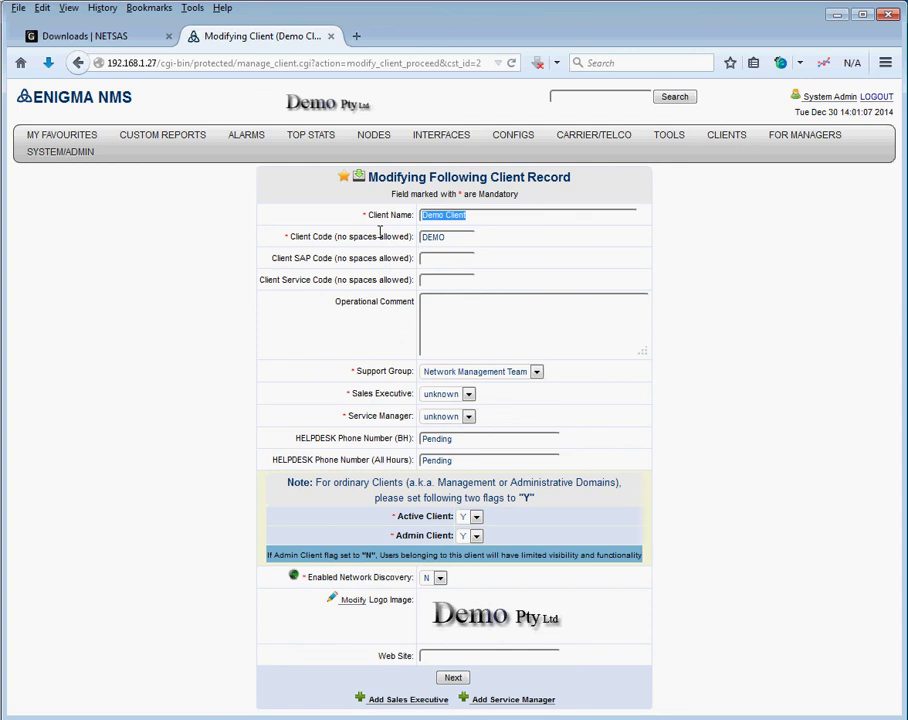
type("ABC Company")
key("Tab")
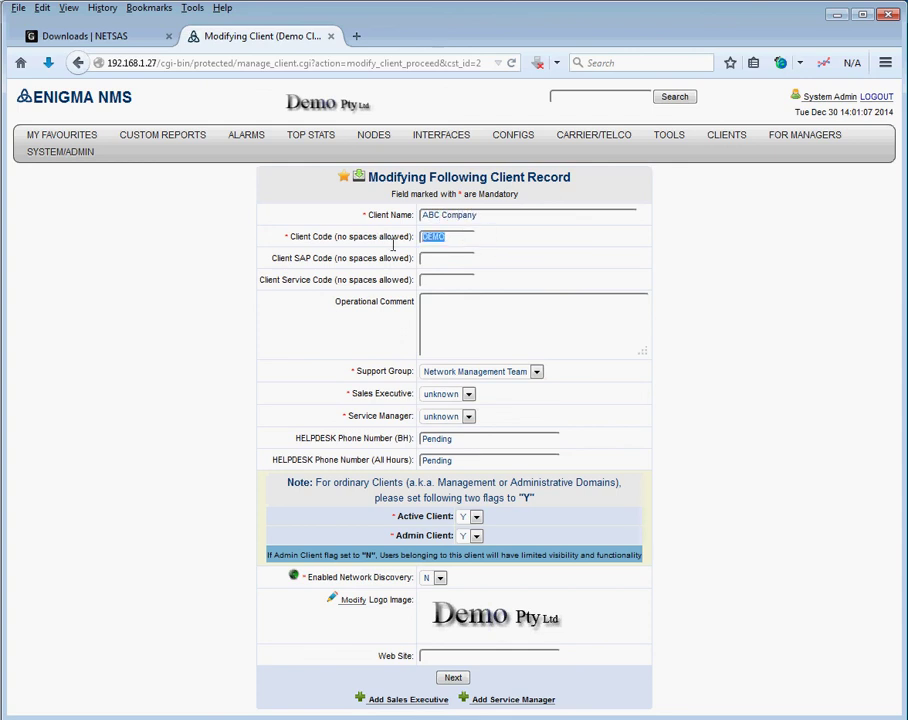
type("ABC")
left_click(452, 679)
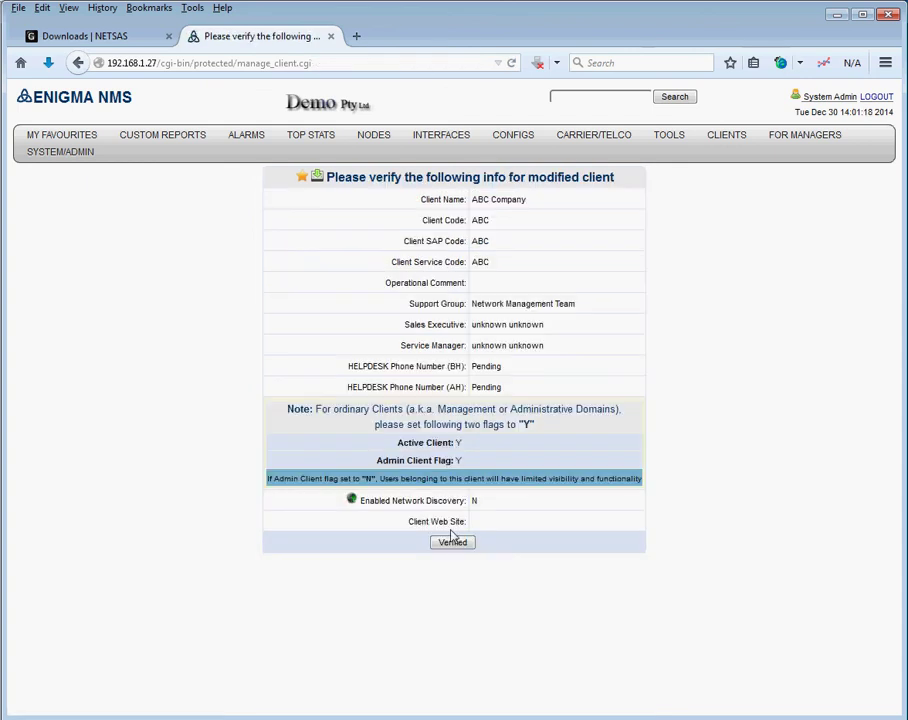
left_click(459, 543)
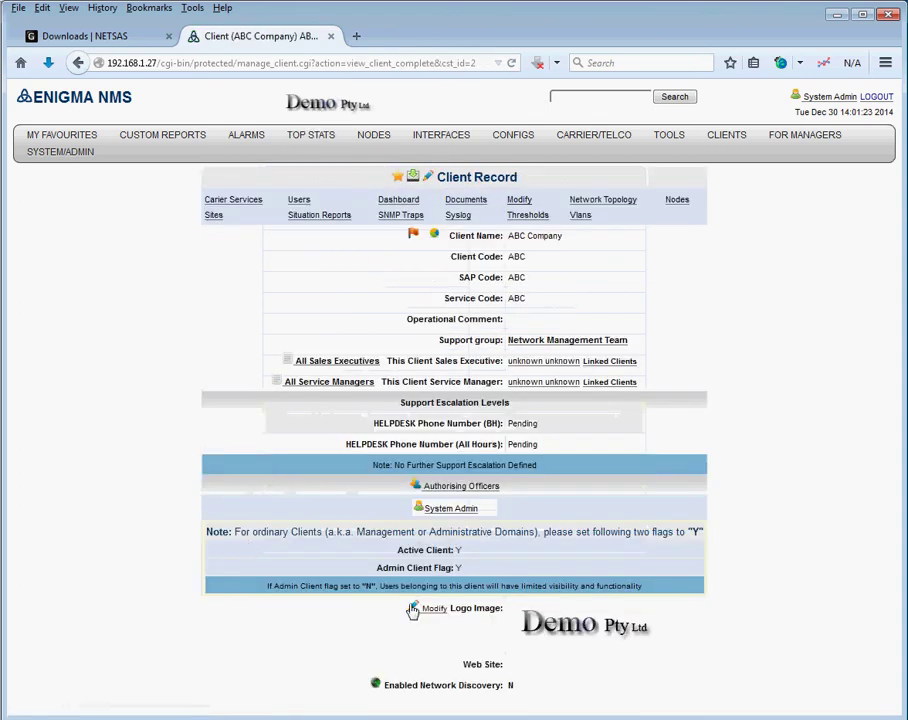
Pick C:\Enigma_NMS_Training_Videos\temp\abc-logo-small.jpg as the new client logo image.
left_click(414, 611)
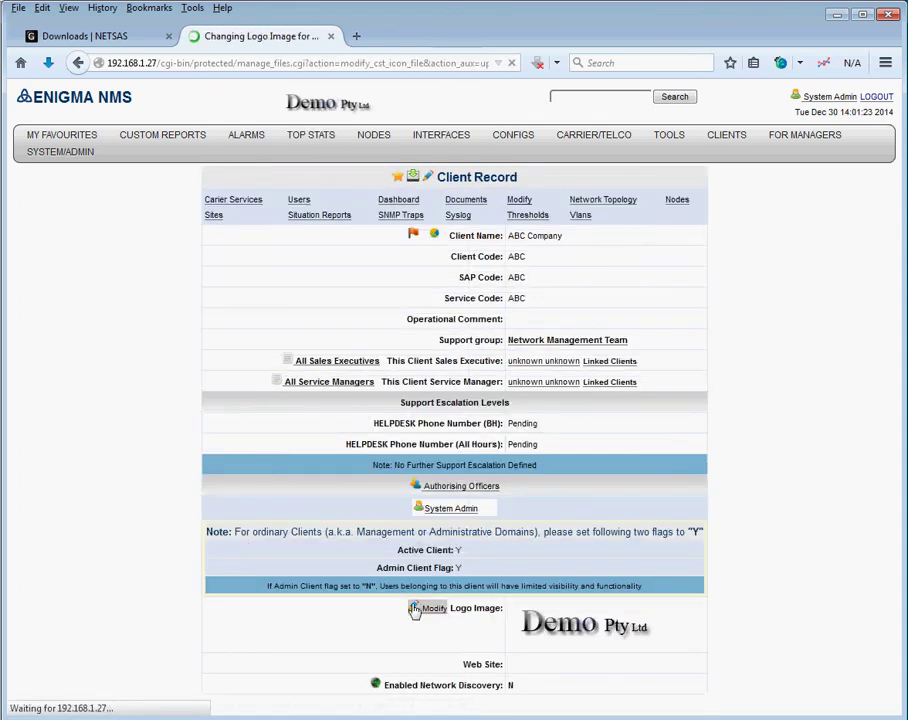
left_click(507, 244)
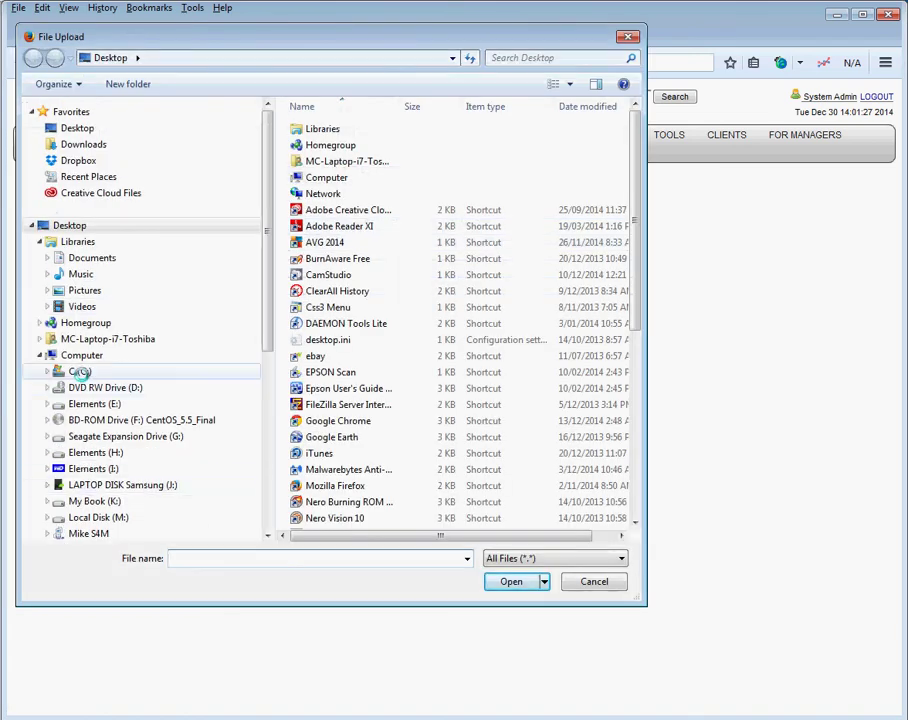
left_click(80, 372)
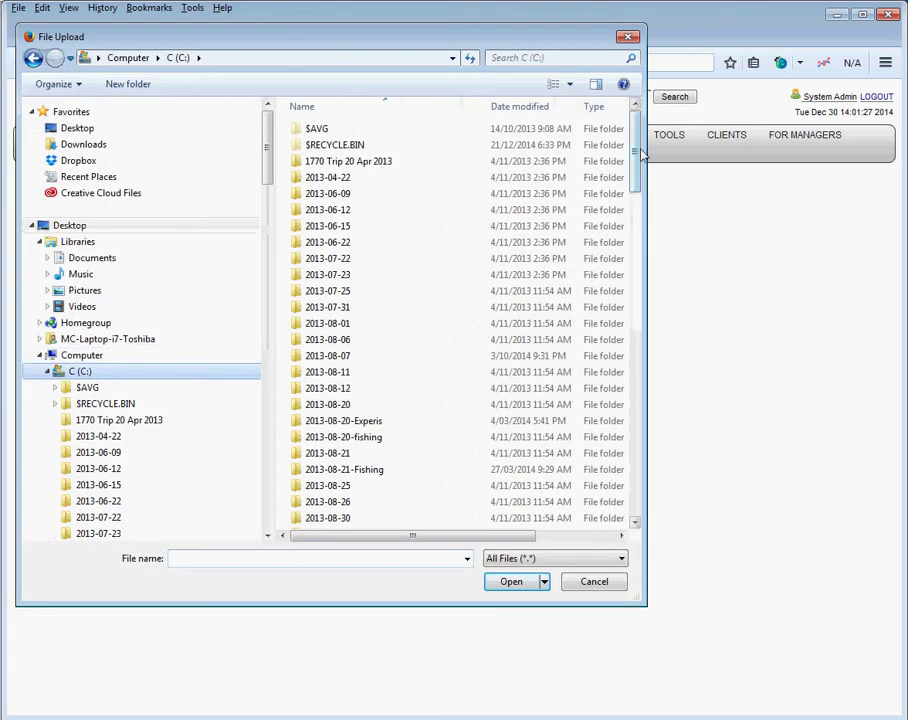
scroll(572, 195, "down", 13)
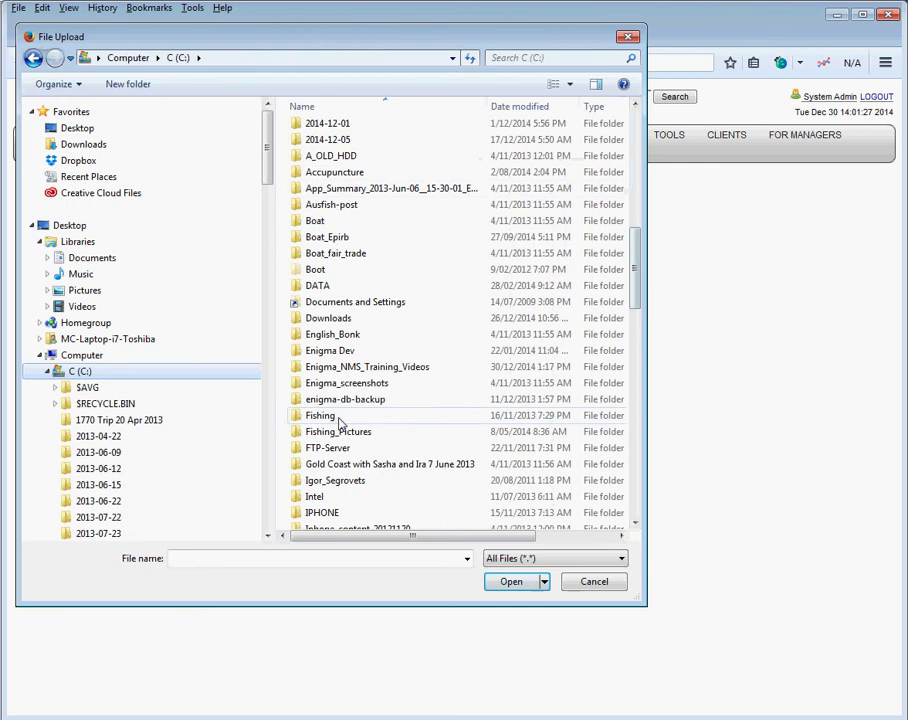
double_click(347, 367)
double_click(322, 165)
left_click(322, 165)
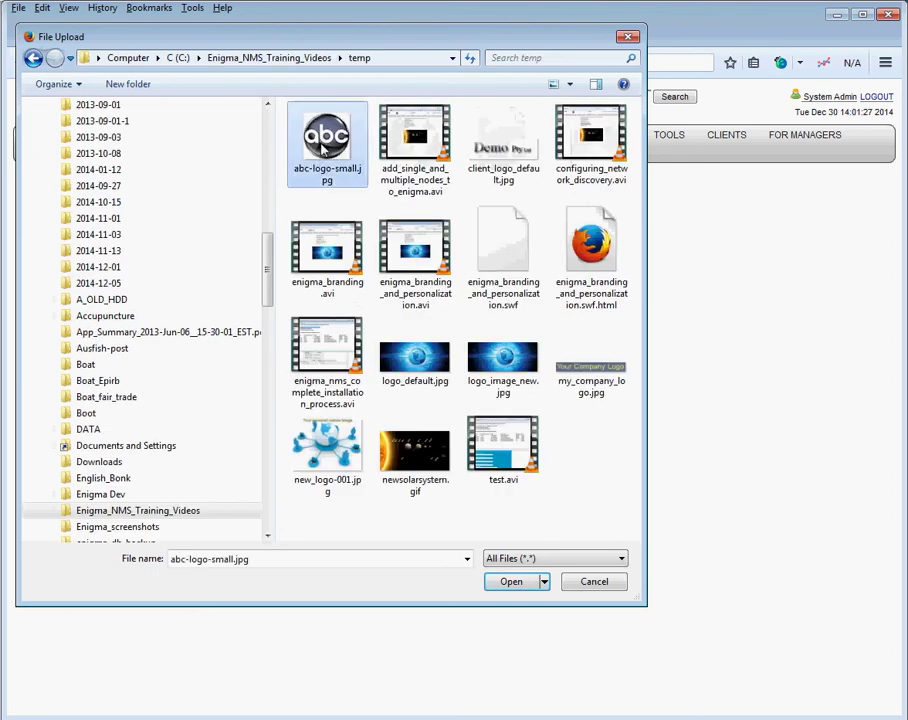
left_click(267, 558)
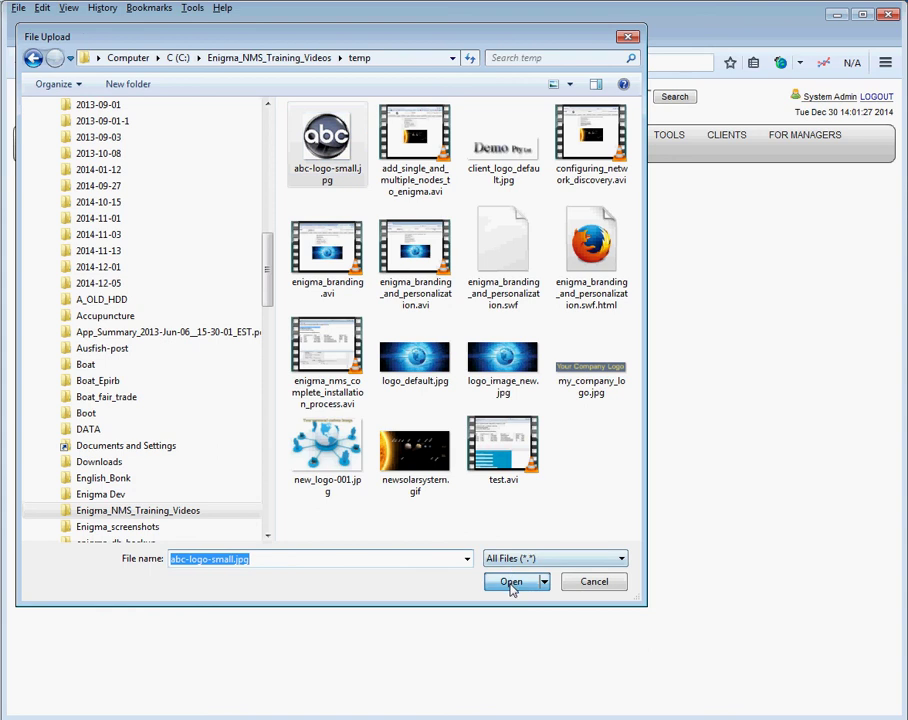
left_click(511, 582)
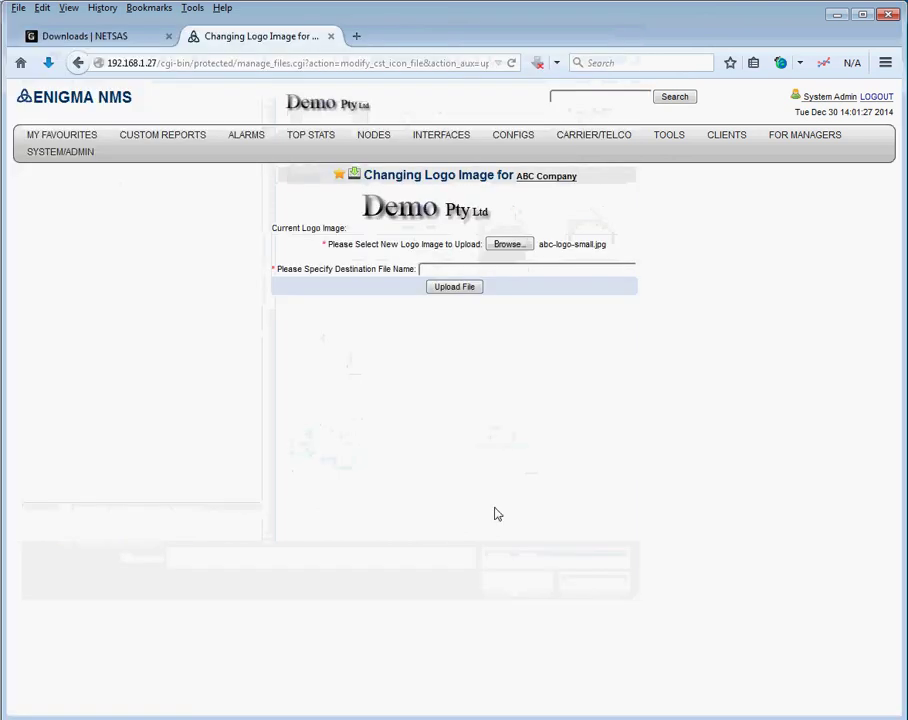
Upload the logo with destination name abc-logo-small.jpg and return to the main menu.
left_click(440, 269)
type("abc-logo-small.jpg")
left_click(450, 289)
left_click(76, 99)
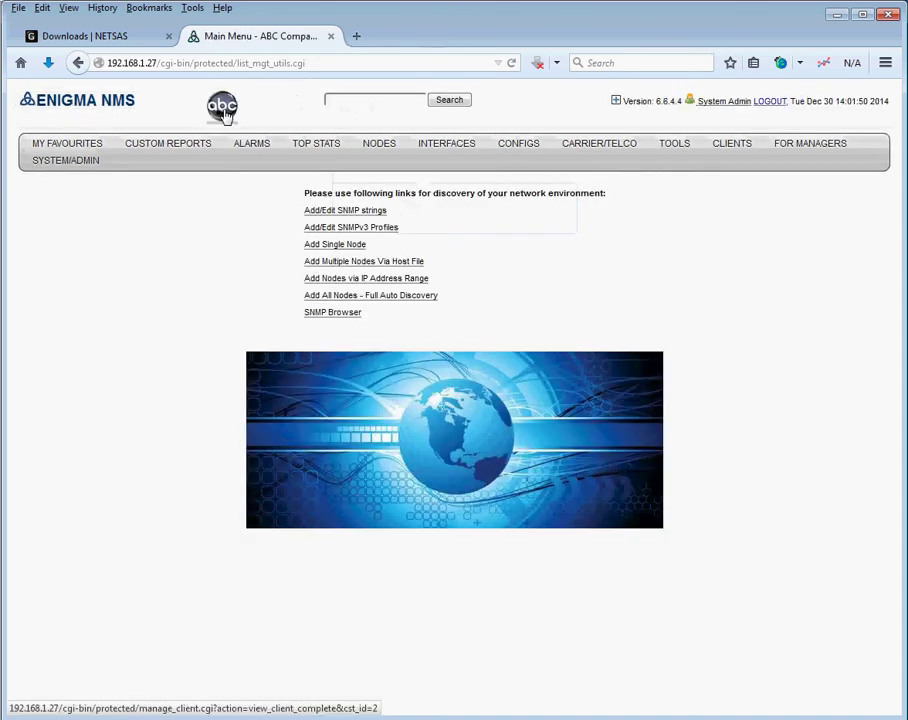
Select newsolarsystem.gif as the logged-in user's main menu logo image.
left_click(466, 428)
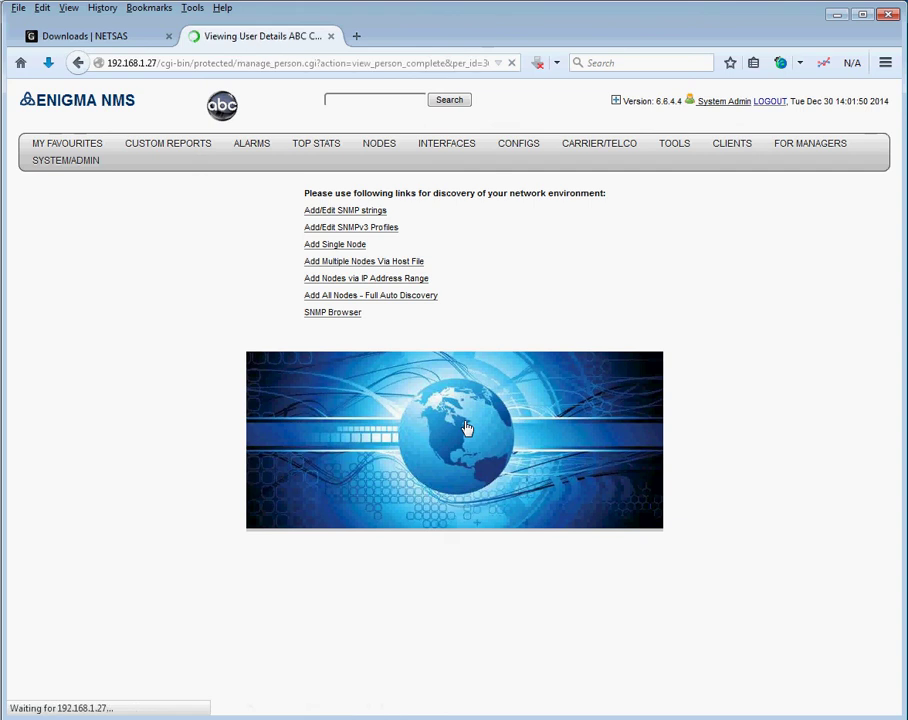
scroll(113, 502, "down", 1)
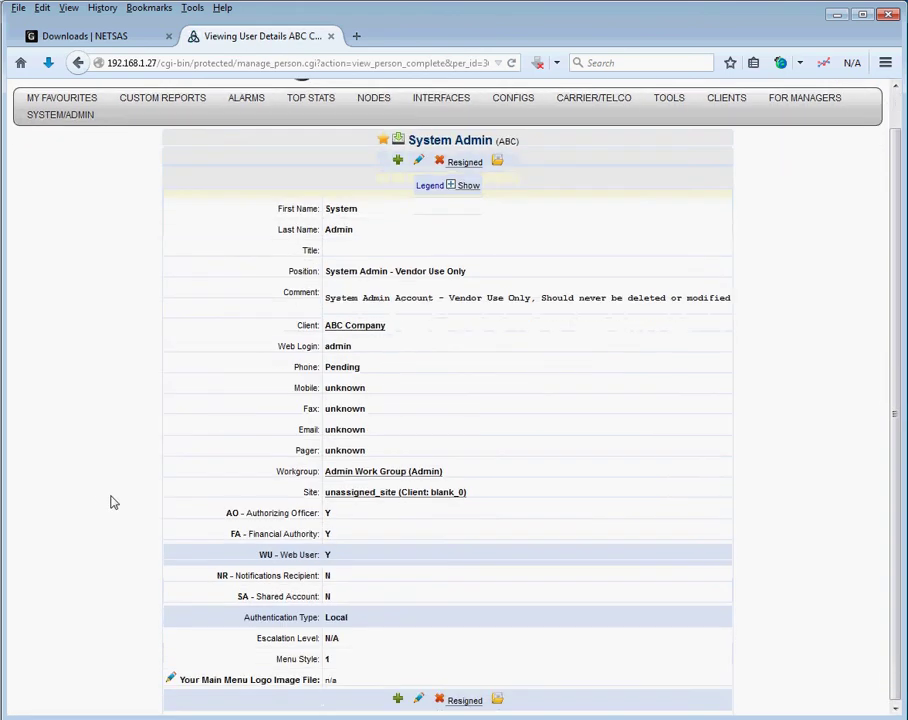
left_click(170, 679)
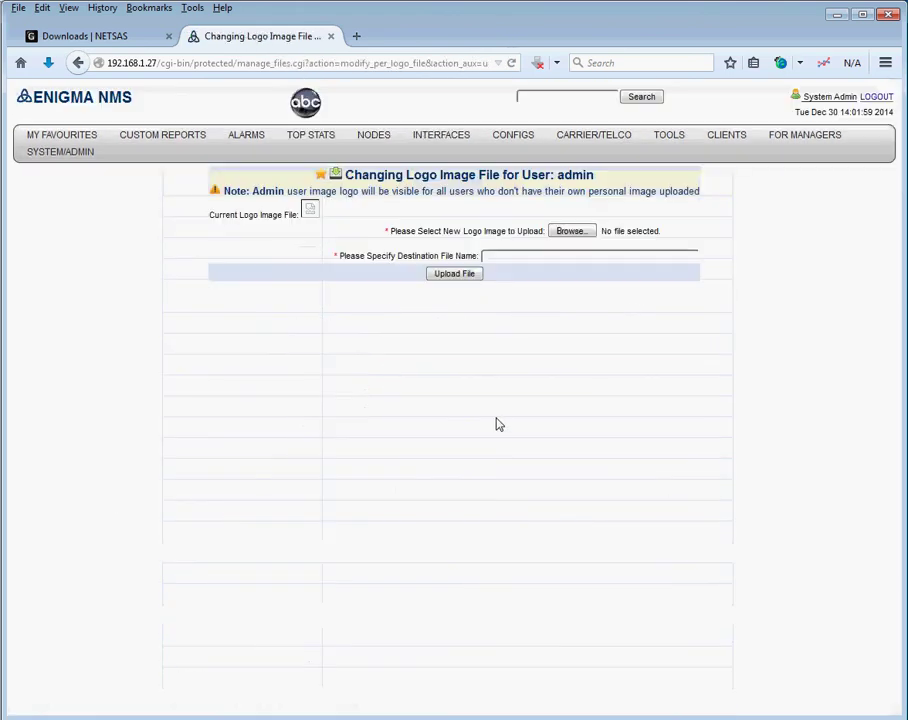
left_click(572, 232)
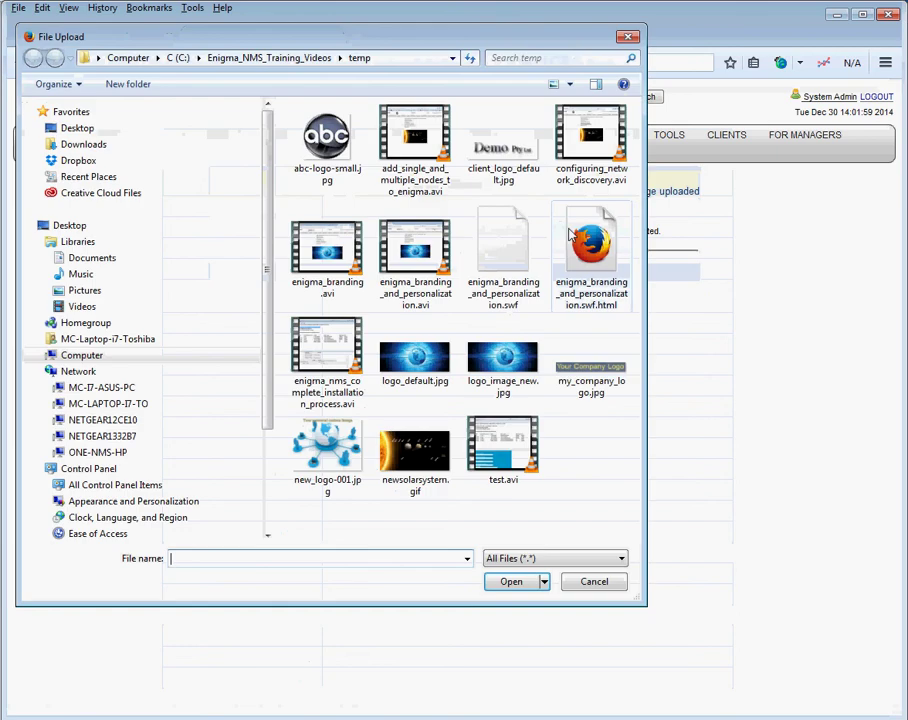
left_click(415, 455)
left_click(265, 558)
key("ctrl+c")
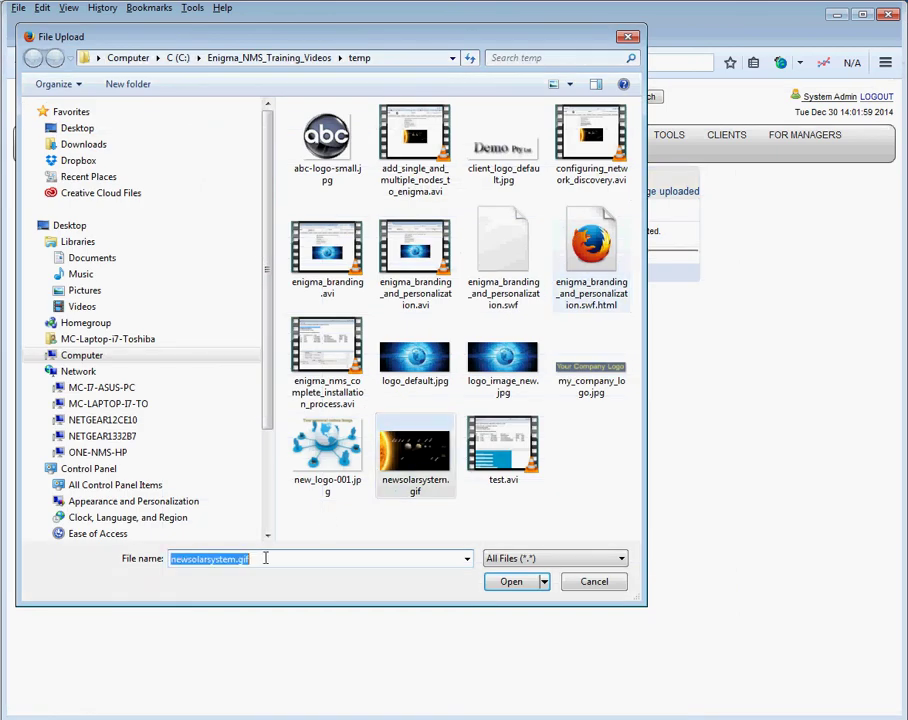
left_click(511, 581)
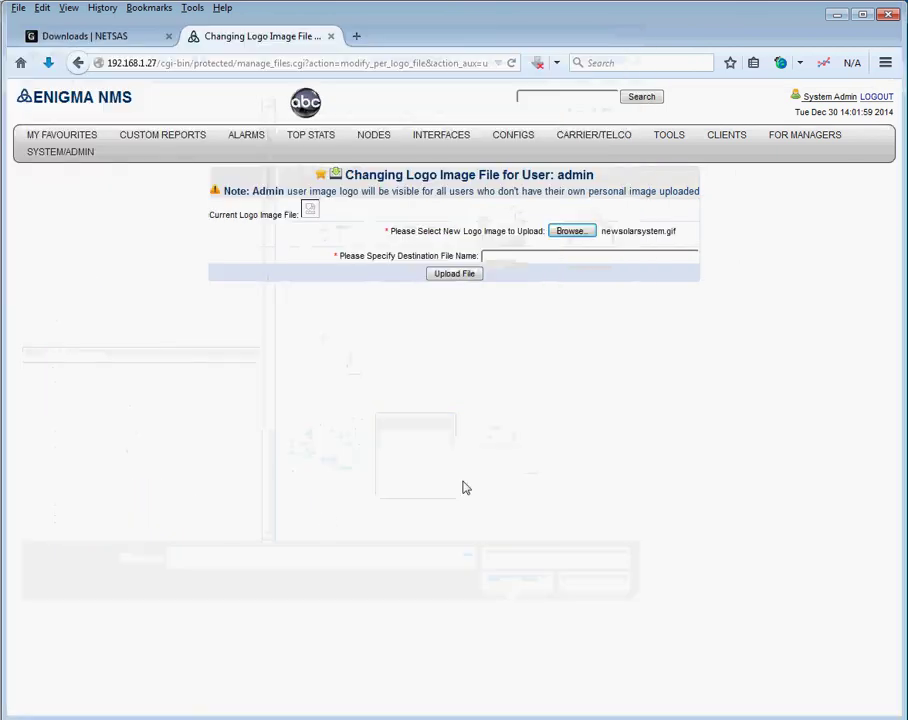
Upload the image with destination name newsolarsystem.gif and return to the main menu.
left_click(513, 256)
key("ctrl+v")
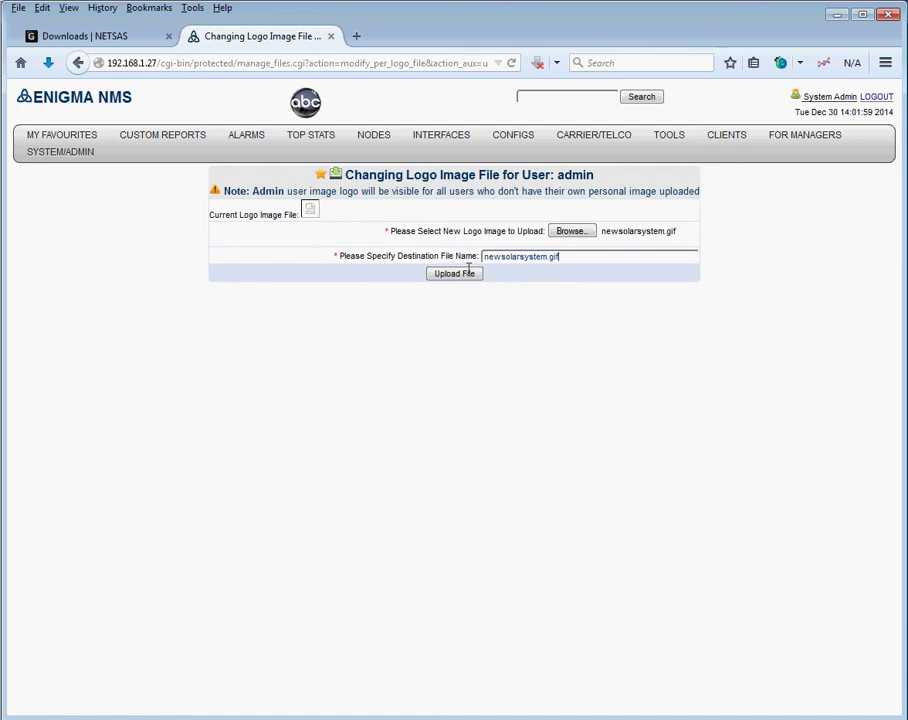
left_click(454, 274)
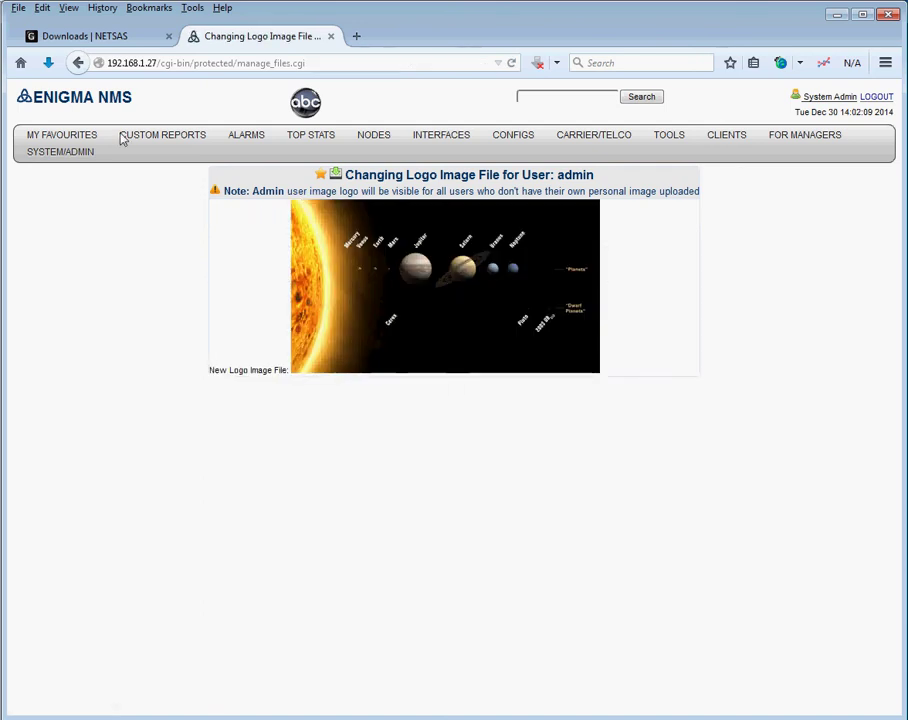
left_click(52, 99)
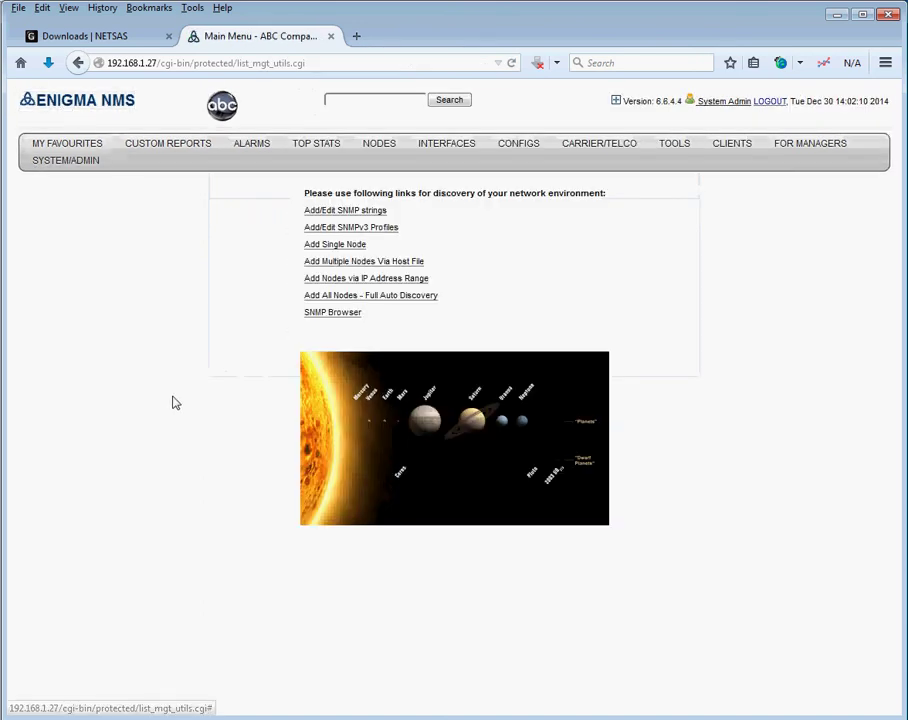